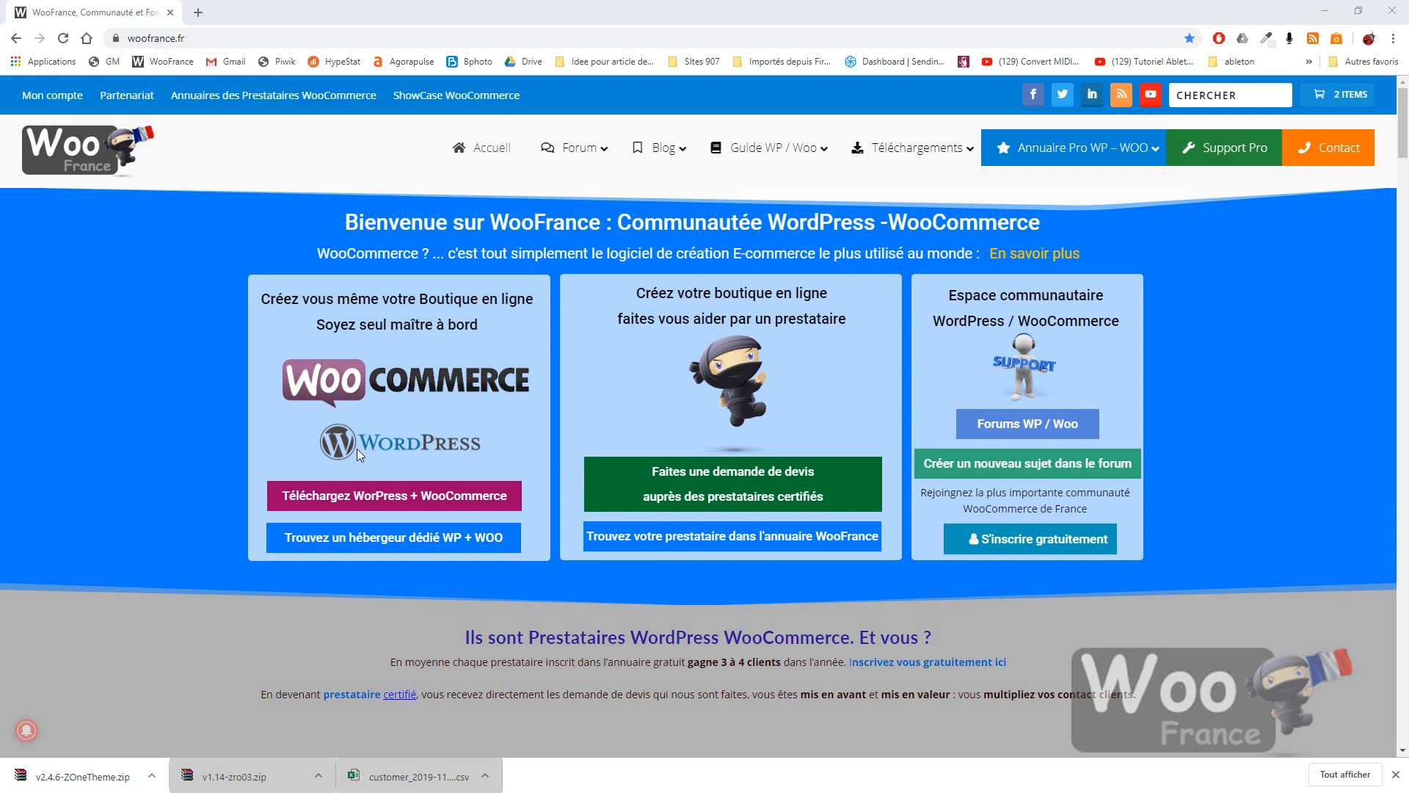
Open the free WordPress + WooCommerce installation kit's product page from the WooFrance home page and review what the kit includes.
click(221, 39)
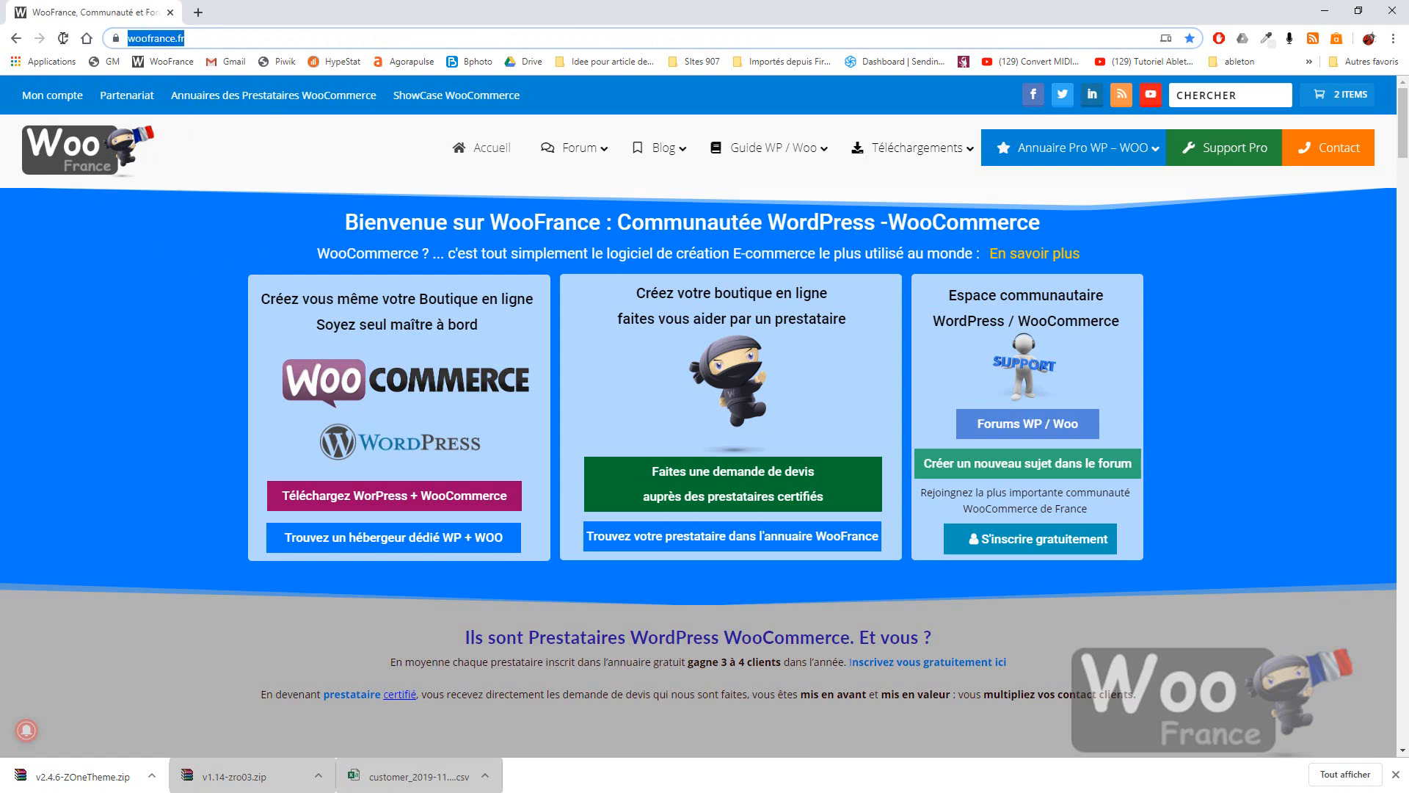
click(423, 499)
click(424, 499)
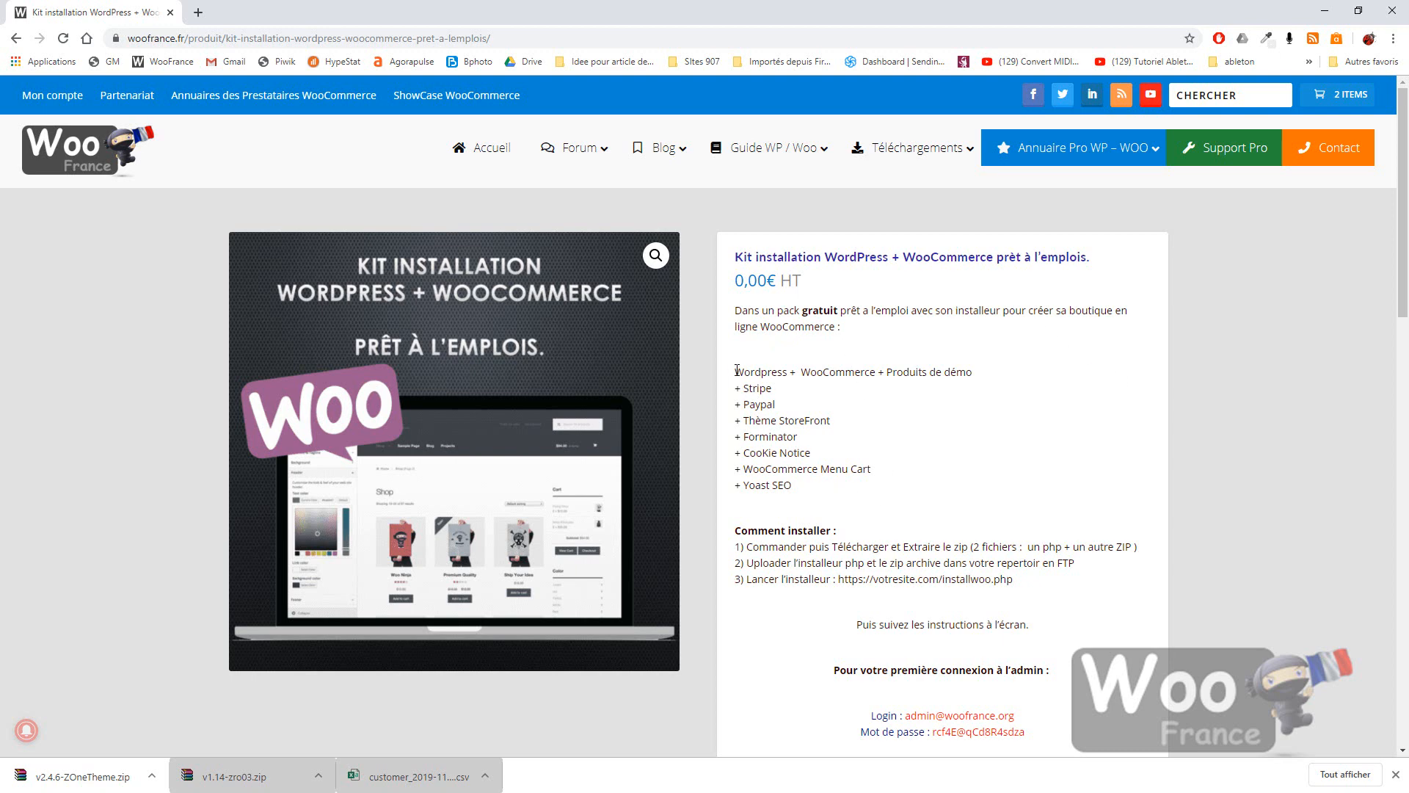
drag(735, 372, 984, 372)
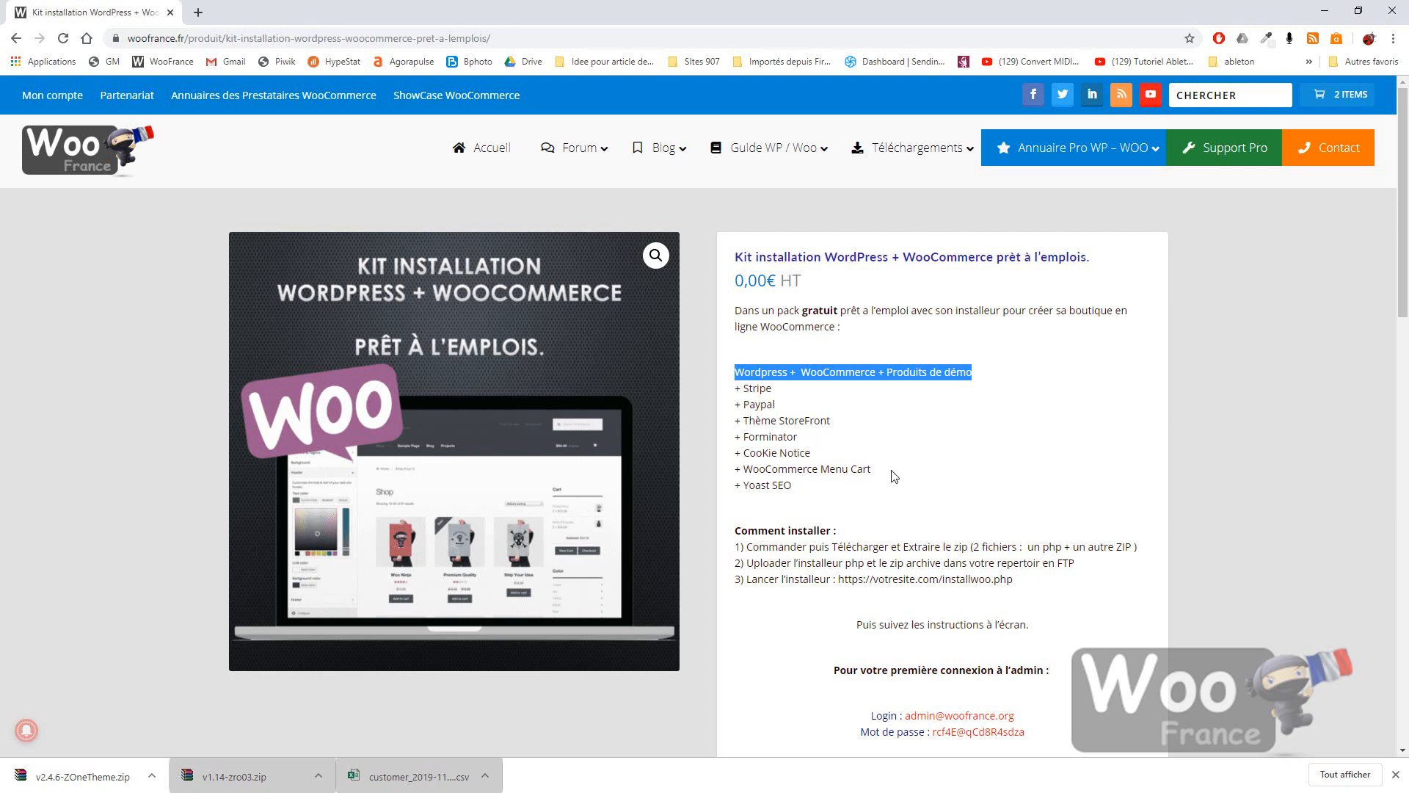
Copy the kit's first-connection admin login and password from the product page into the blank Notepad++ document.
scroll(854, 466, down, 3)
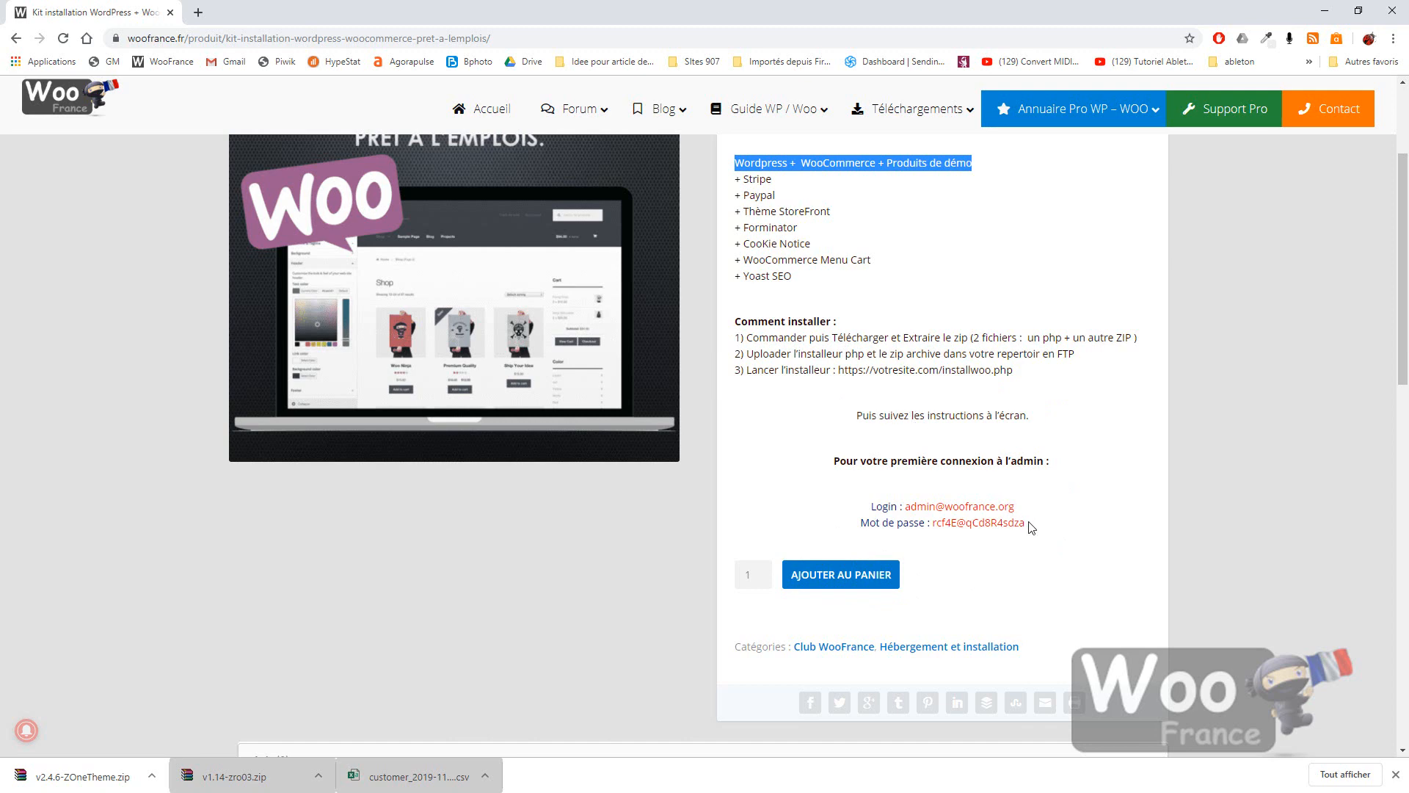
drag(1029, 524, 872, 504)
right_click(892, 505)
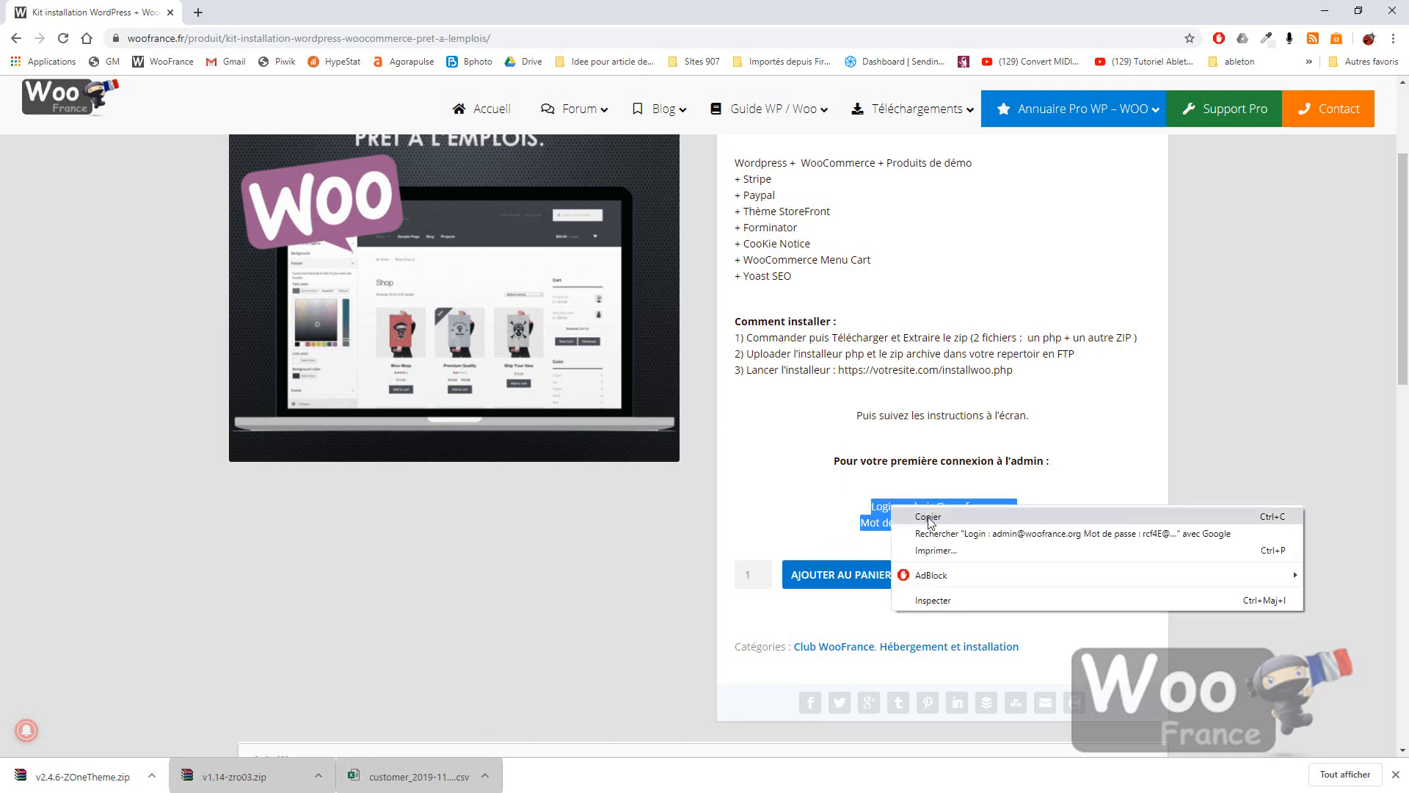
click(929, 517)
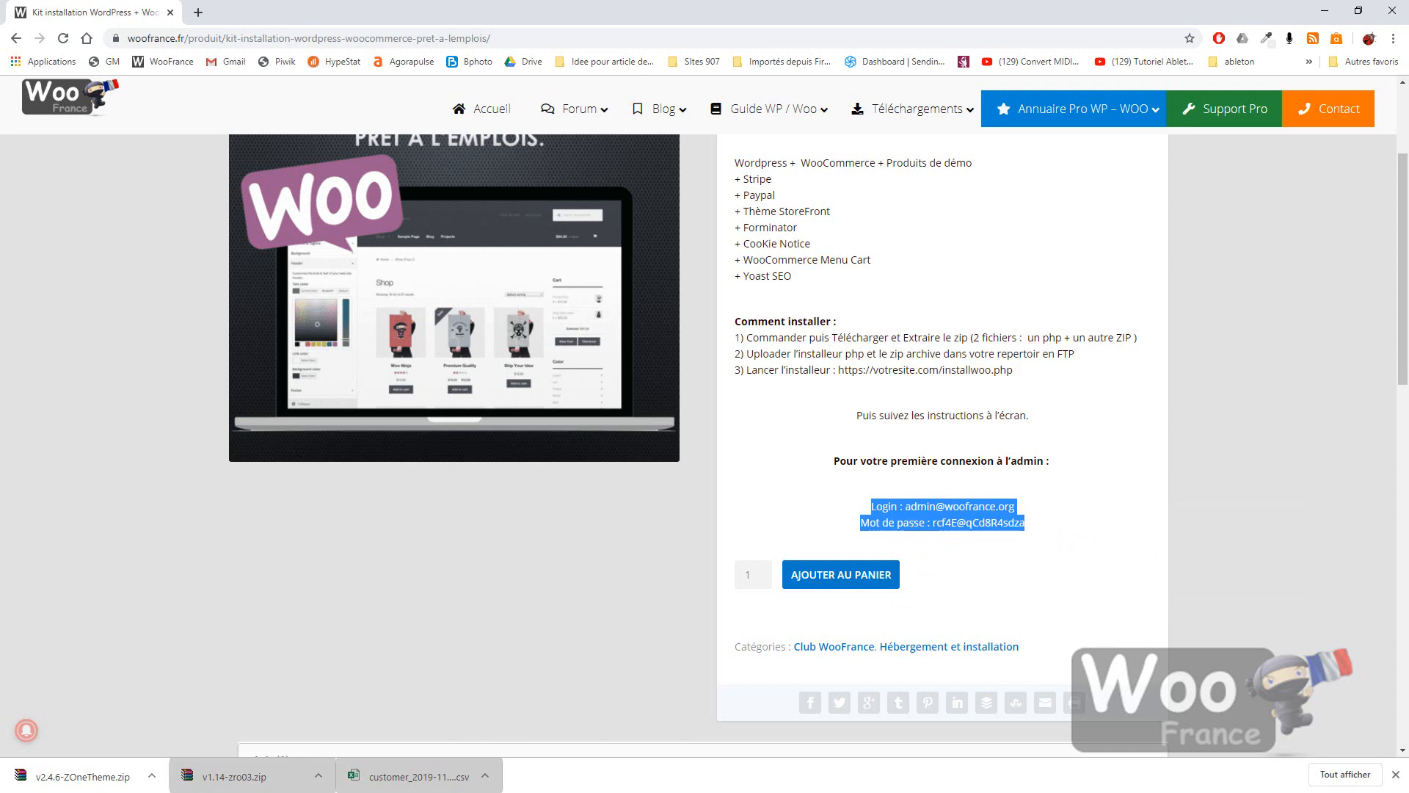
key(alt+Tab)
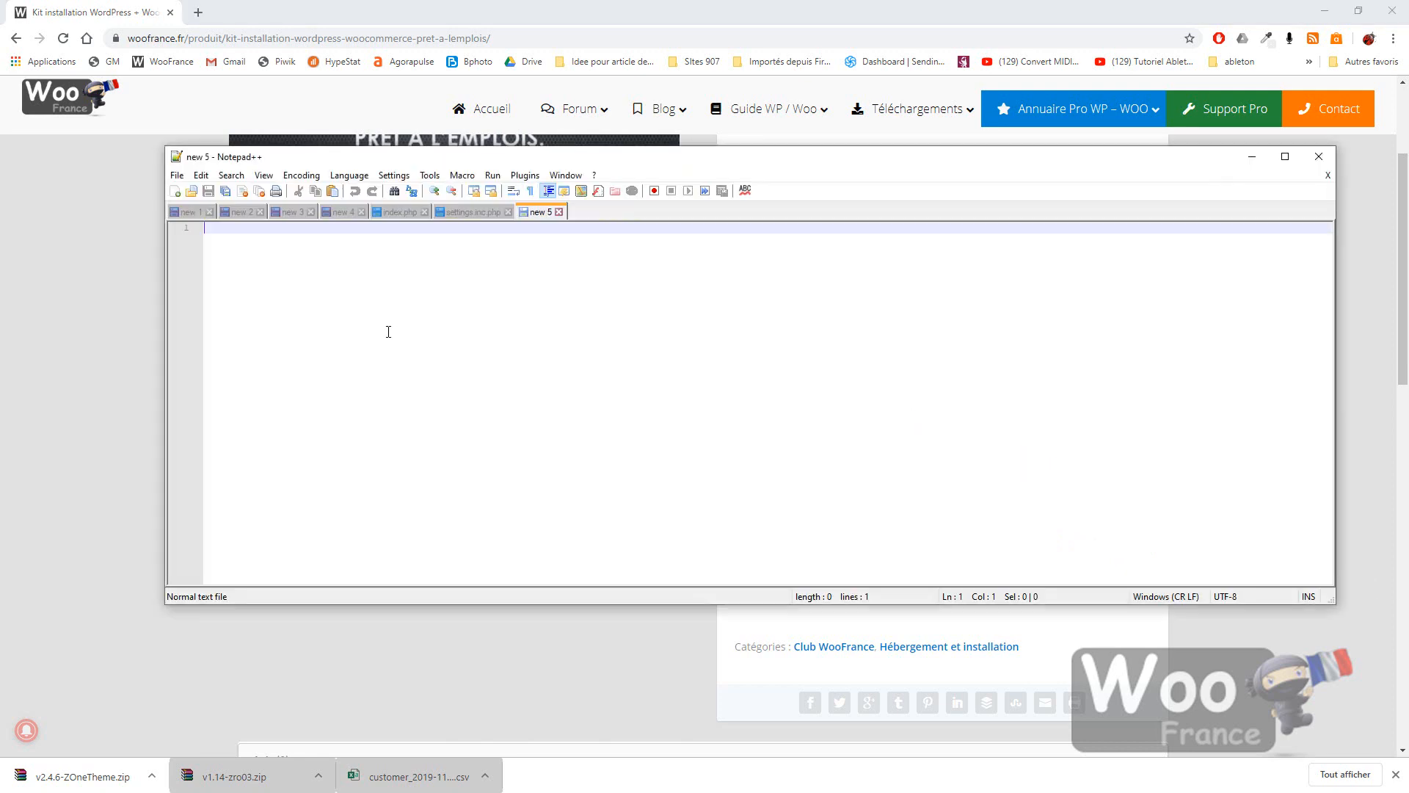
key(ctrl+v)
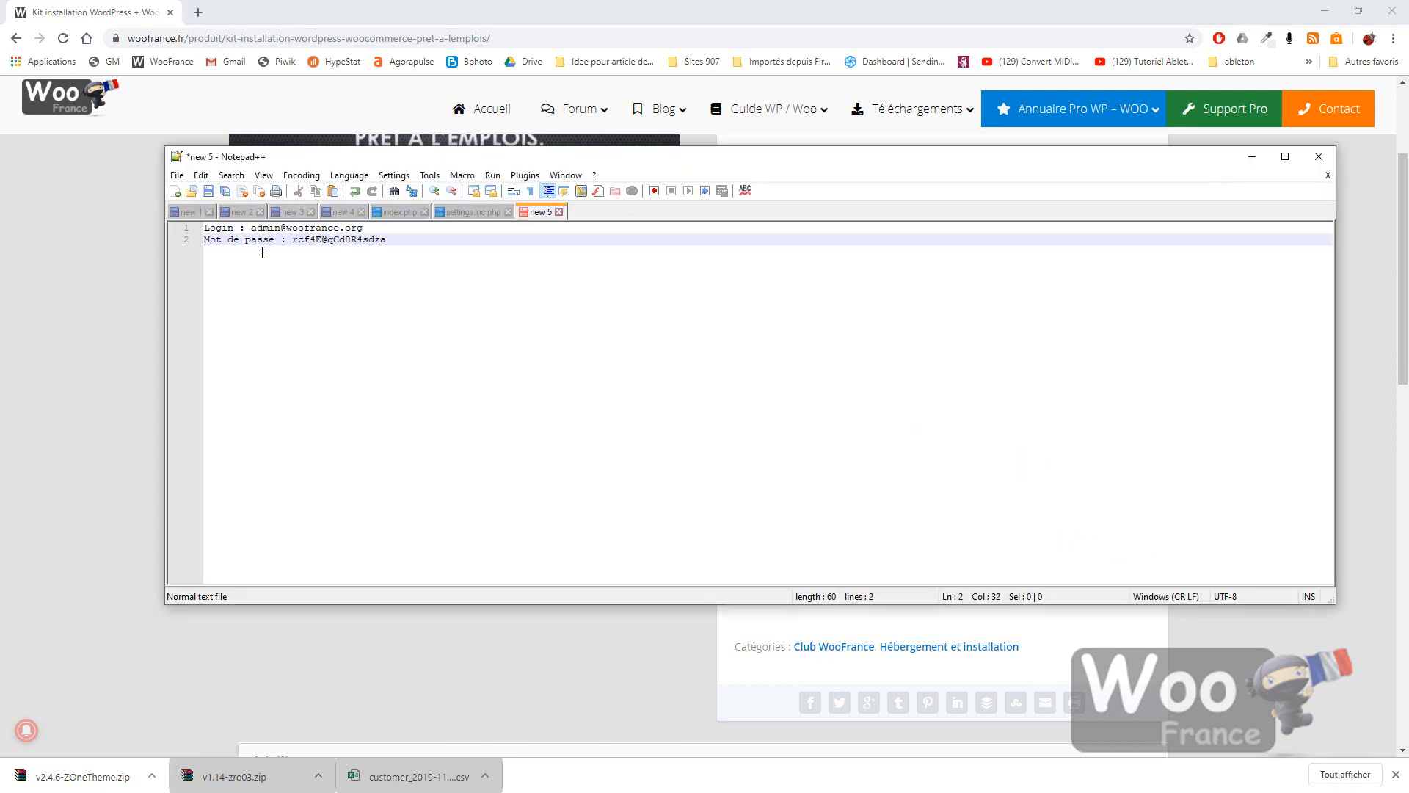
click(82, 323)
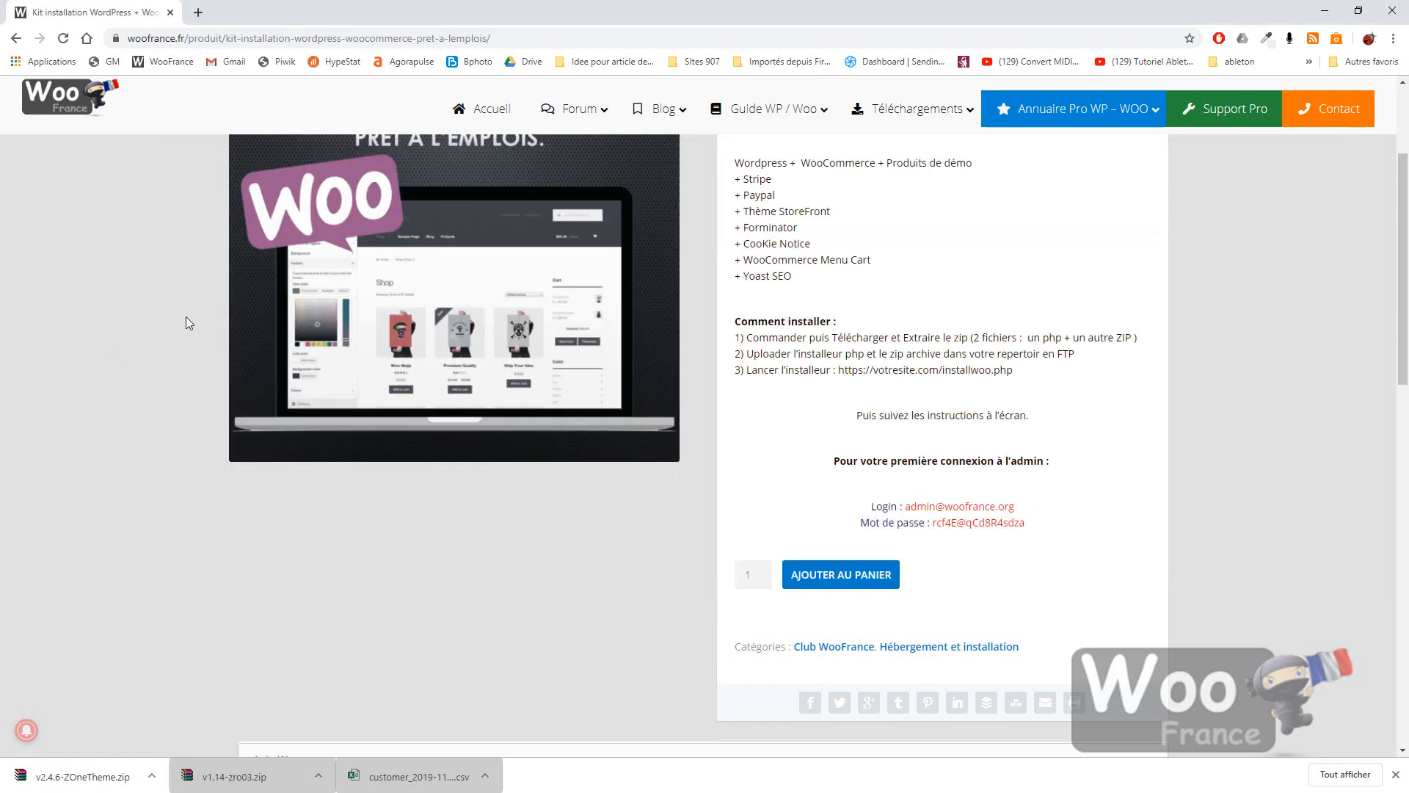
Add the installation kit to the cart and place the order, accepting the general terms.
click(830, 576)
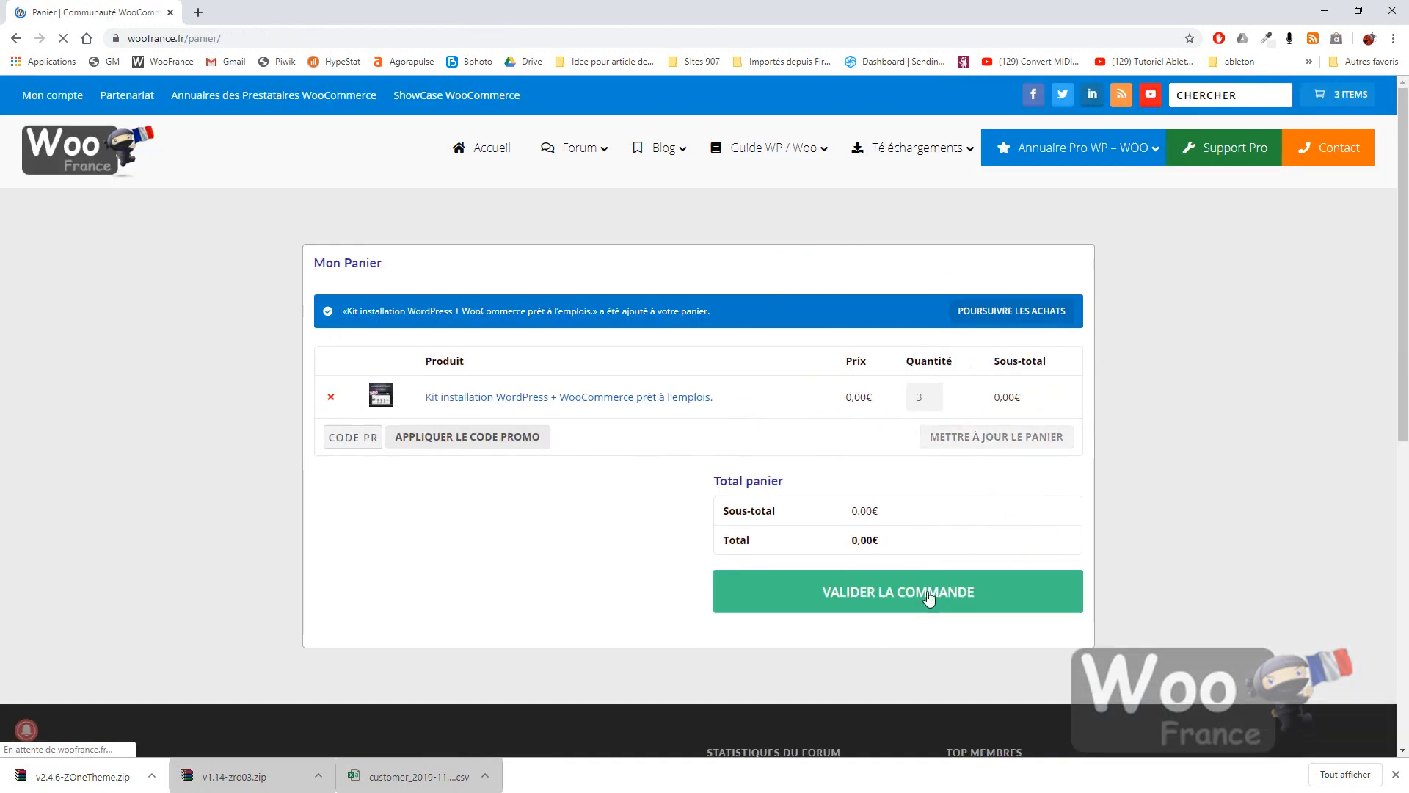
click(929, 598)
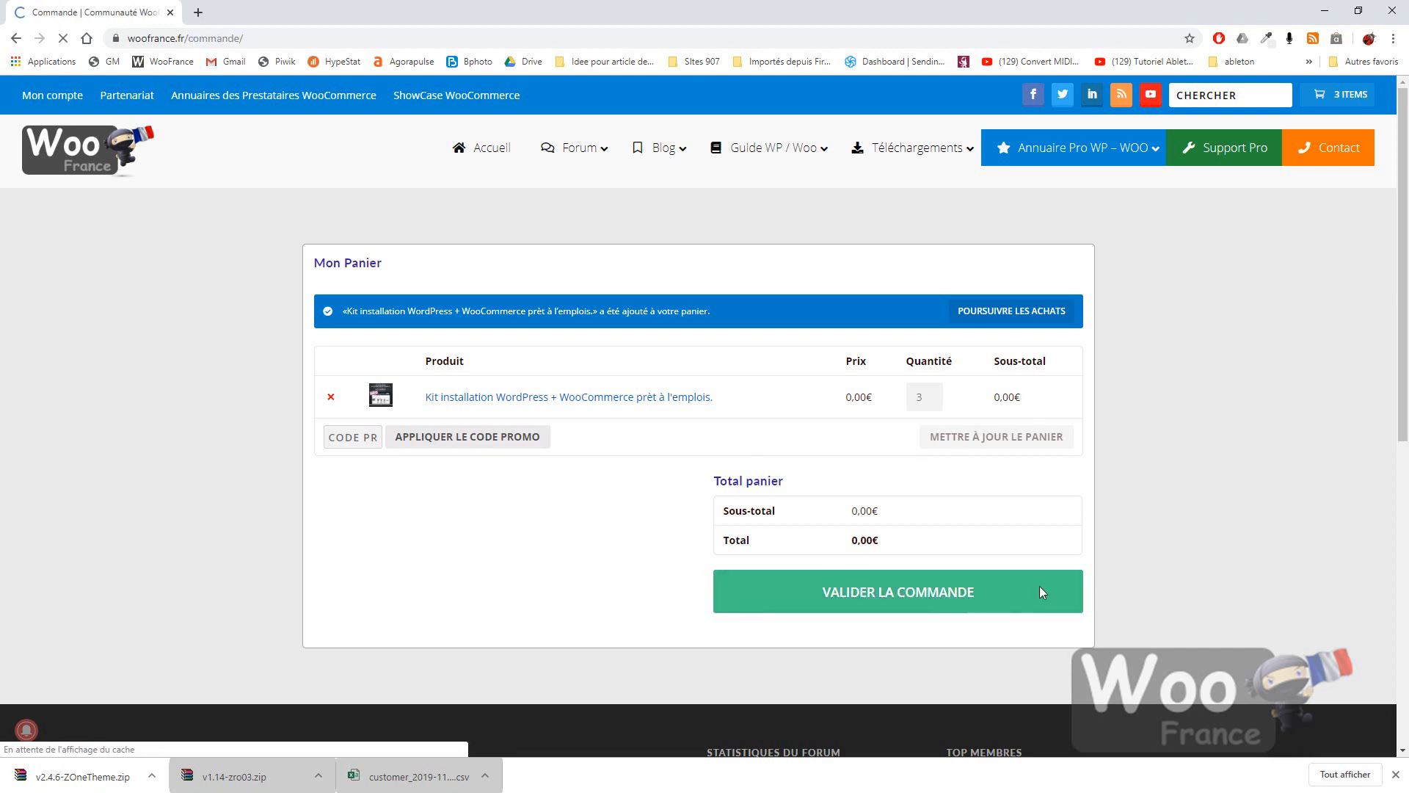
scroll(1149, 289, down, 10)
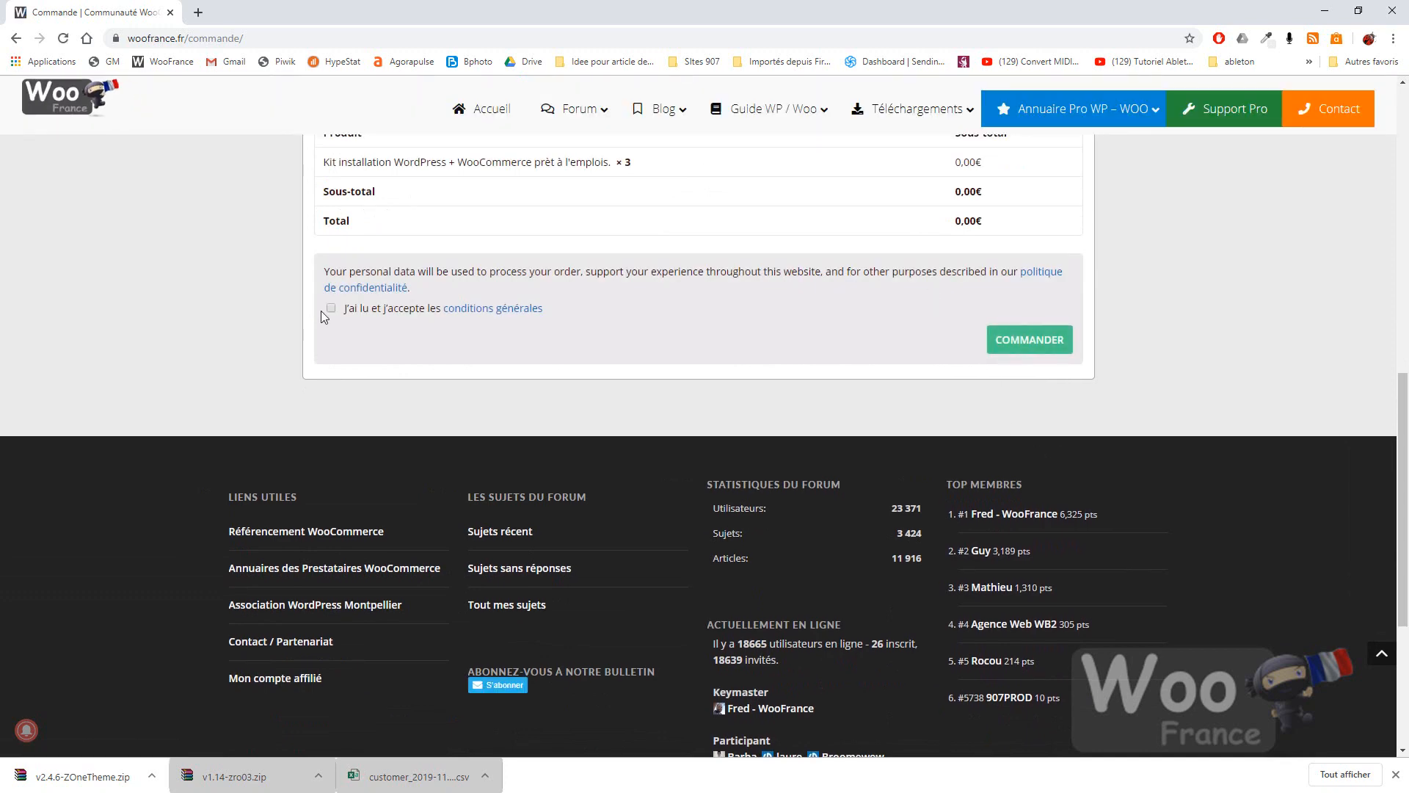
click(1010, 340)
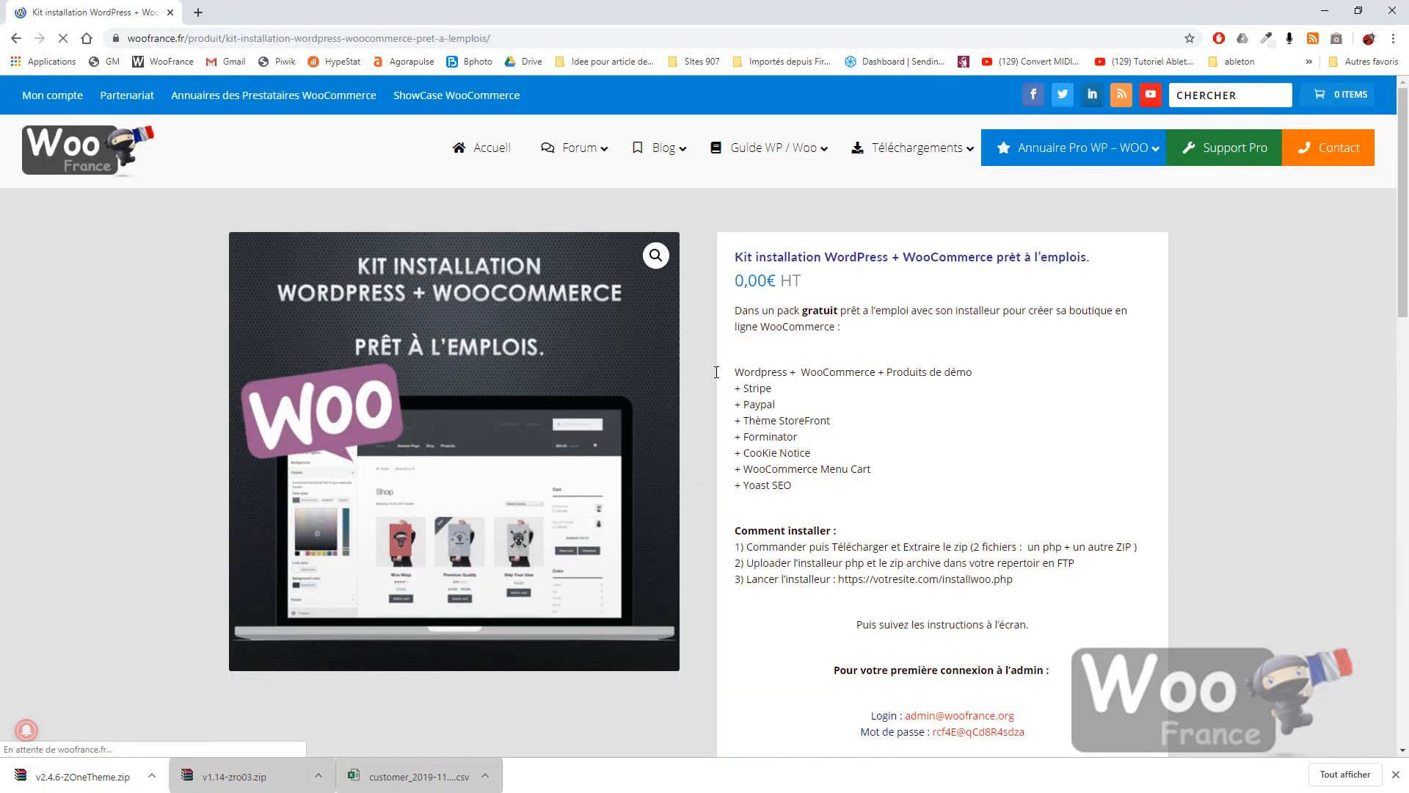
Download the WooCommerce installer from the customer account's downloads and open the downloaded zip in WinRAR.
click(45, 102)
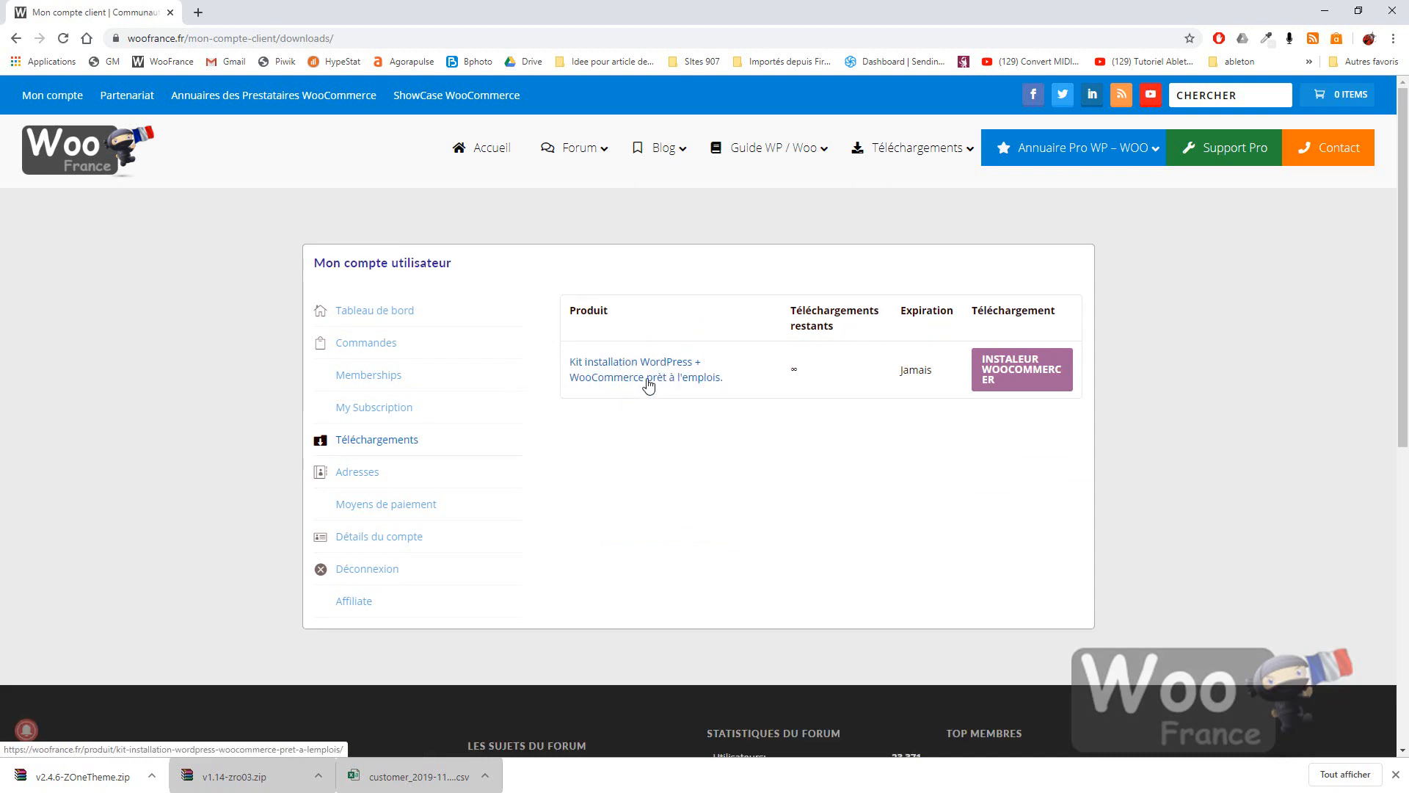
click(1028, 372)
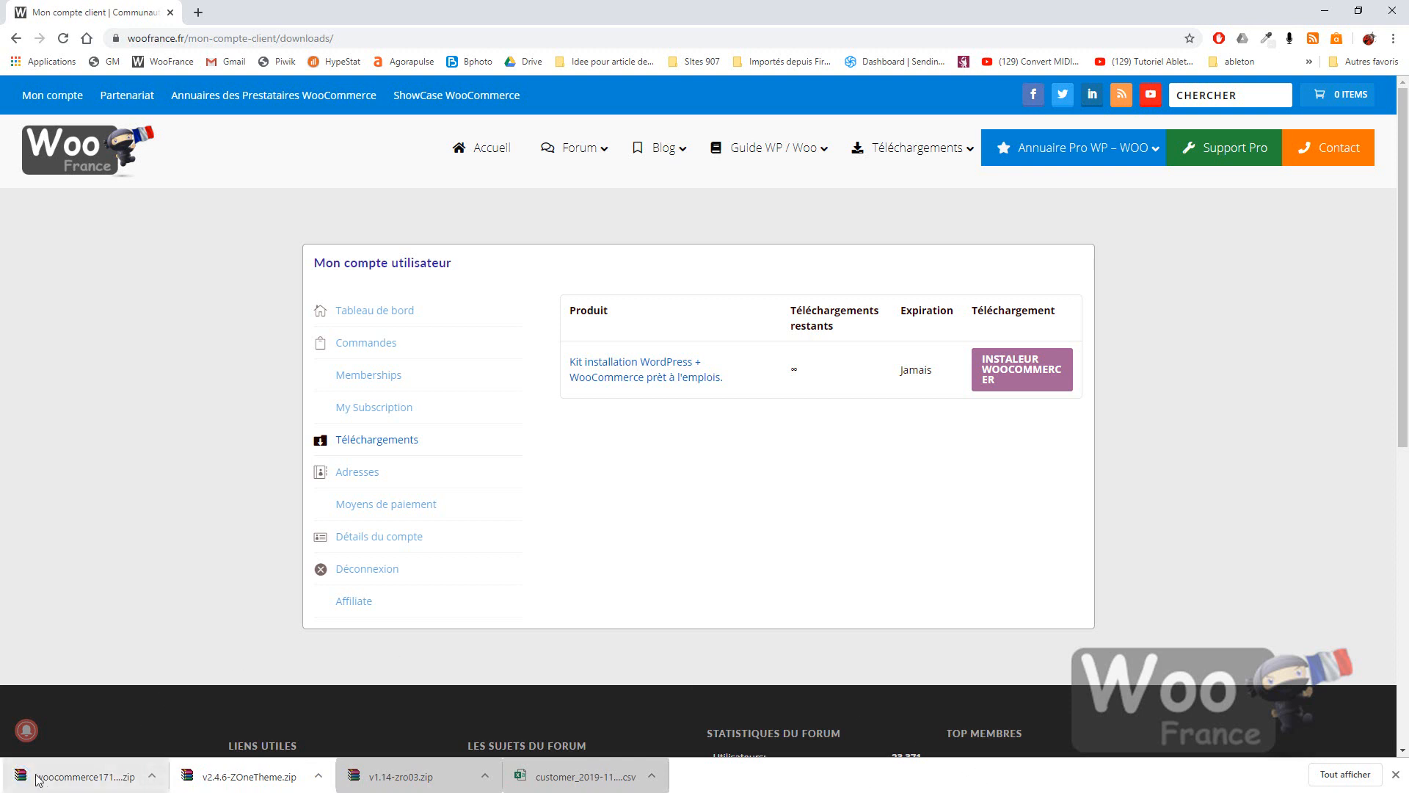
click(89, 779)
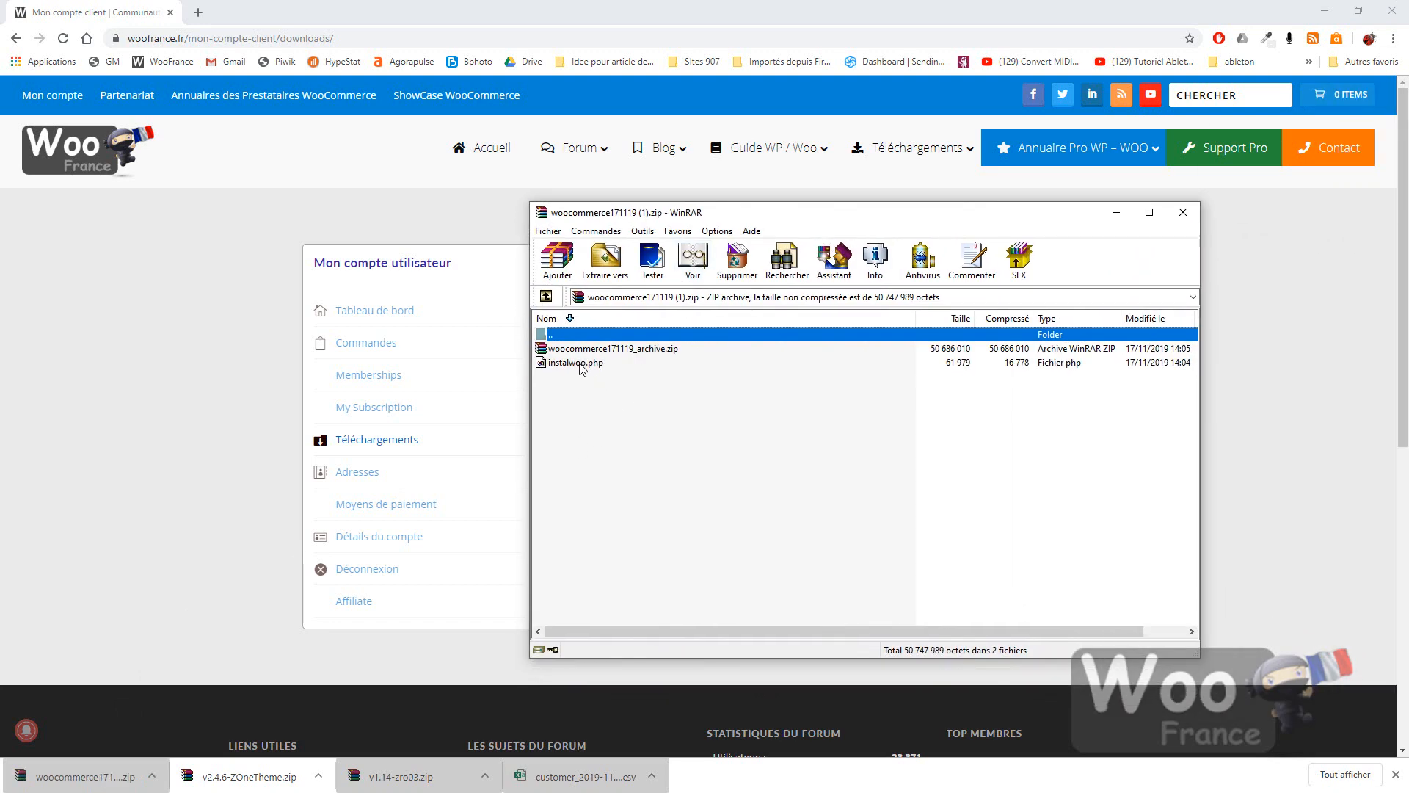
Examine the two files in the downloaded archive, woocommerce171119_archive.zip and instalwoo.php.
click(585, 364)
click(671, 349)
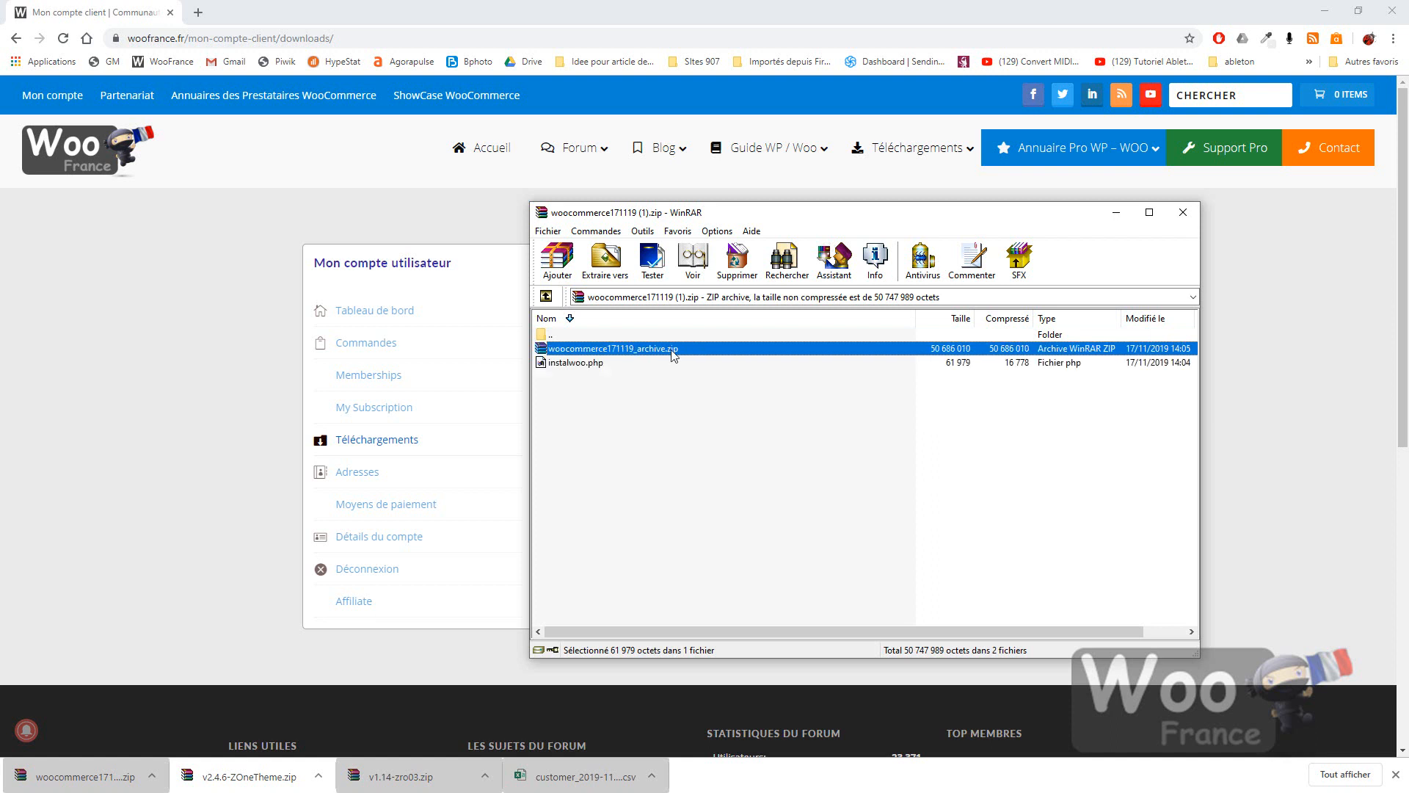
click(587, 364)
click(597, 349)
click(592, 364)
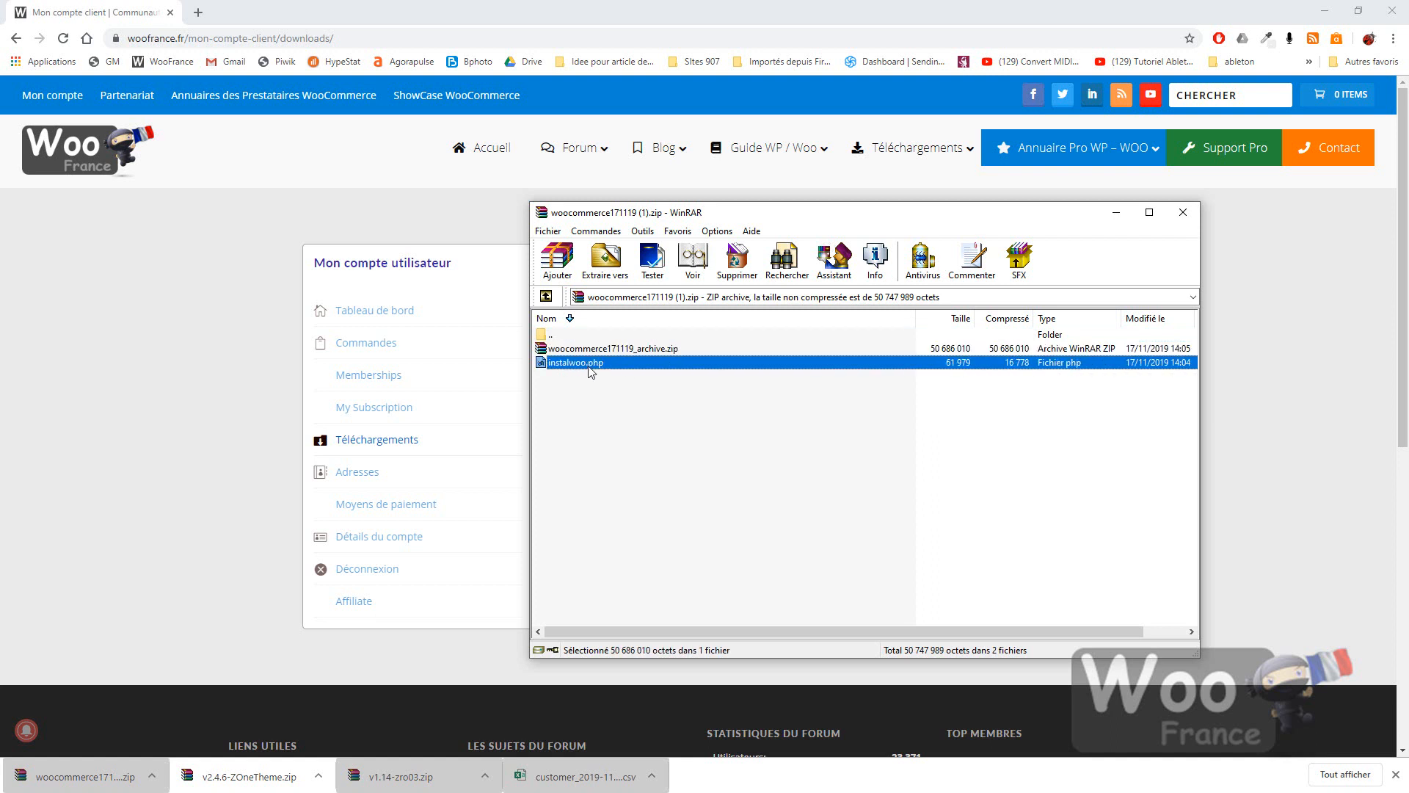
click(596, 349)
click(590, 364)
click(609, 348)
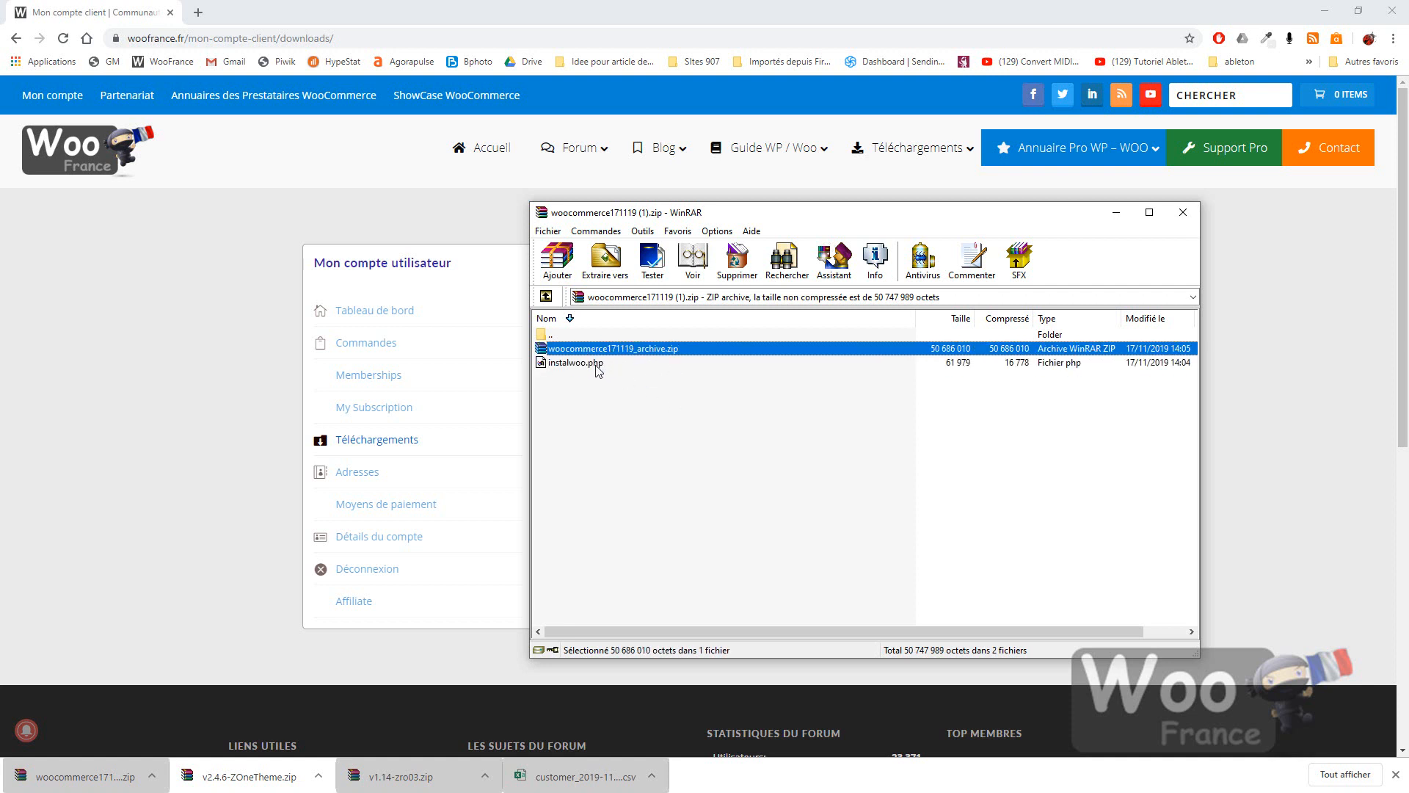
click(596, 364)
click(610, 350)
drag(1201, 486, 931, 490)
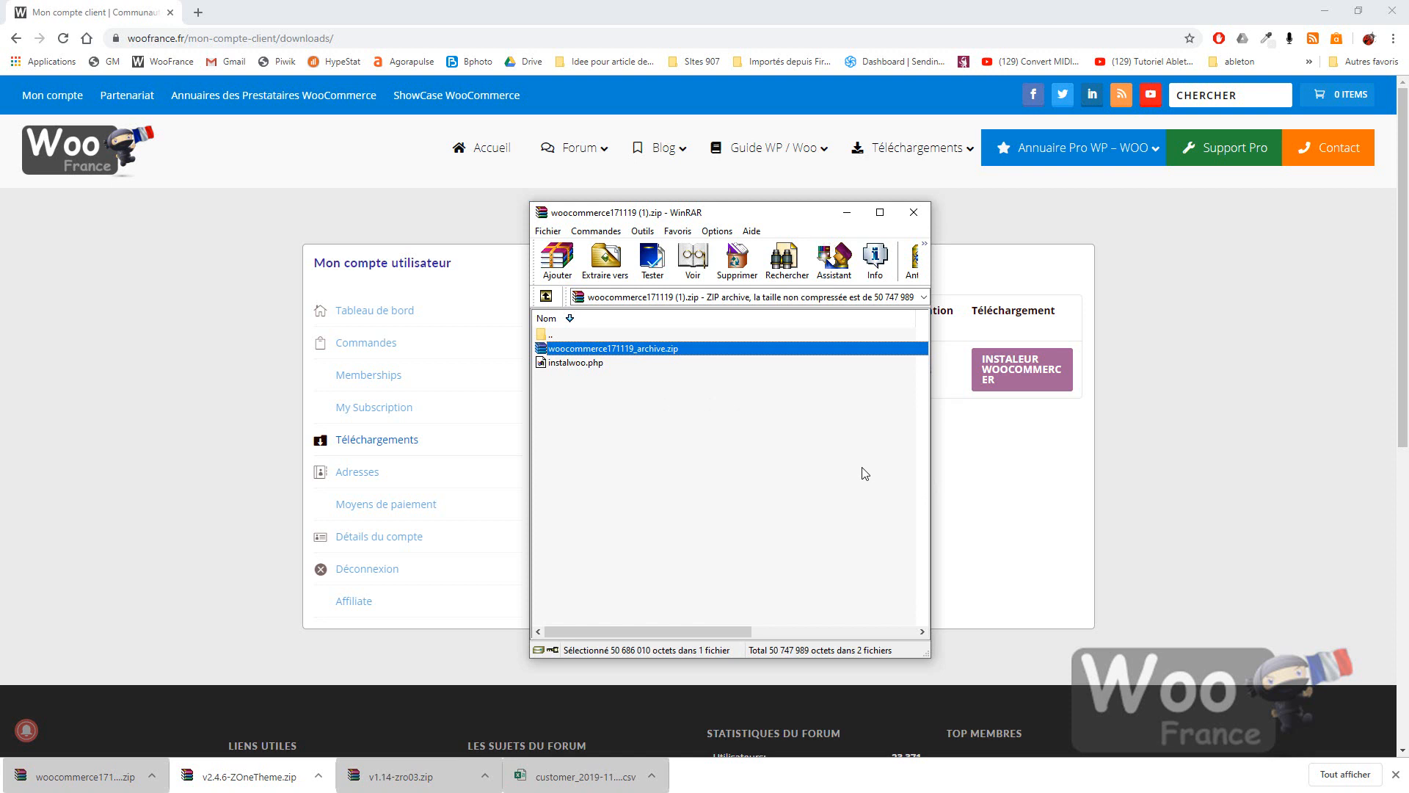
Switch to the code-worg.pptx presentation in PowerPoint and review the domain name, FTP access and MySQL database details.
drag(1408, 411, 793, 120)
click(1080, 129)
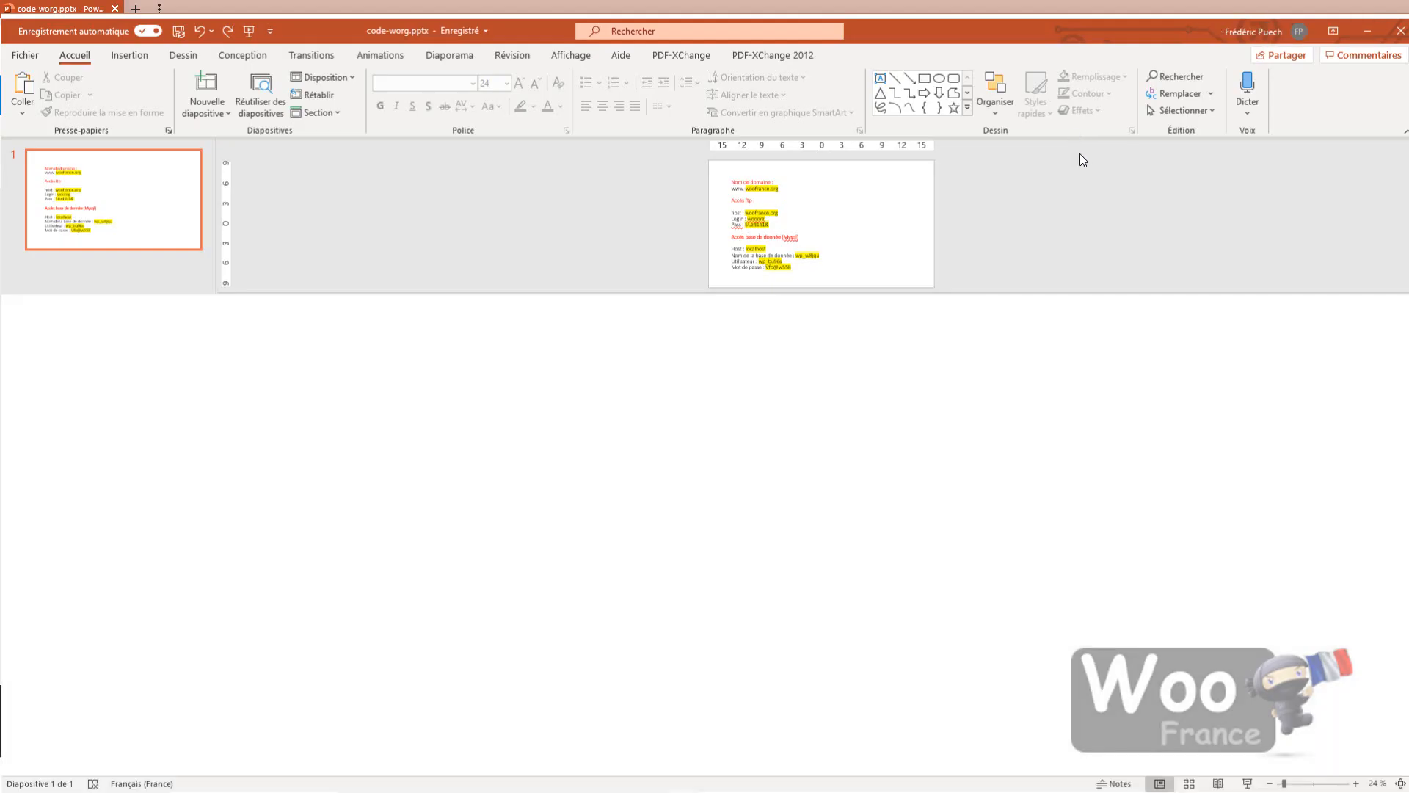
drag(397, 301, 686, 300)
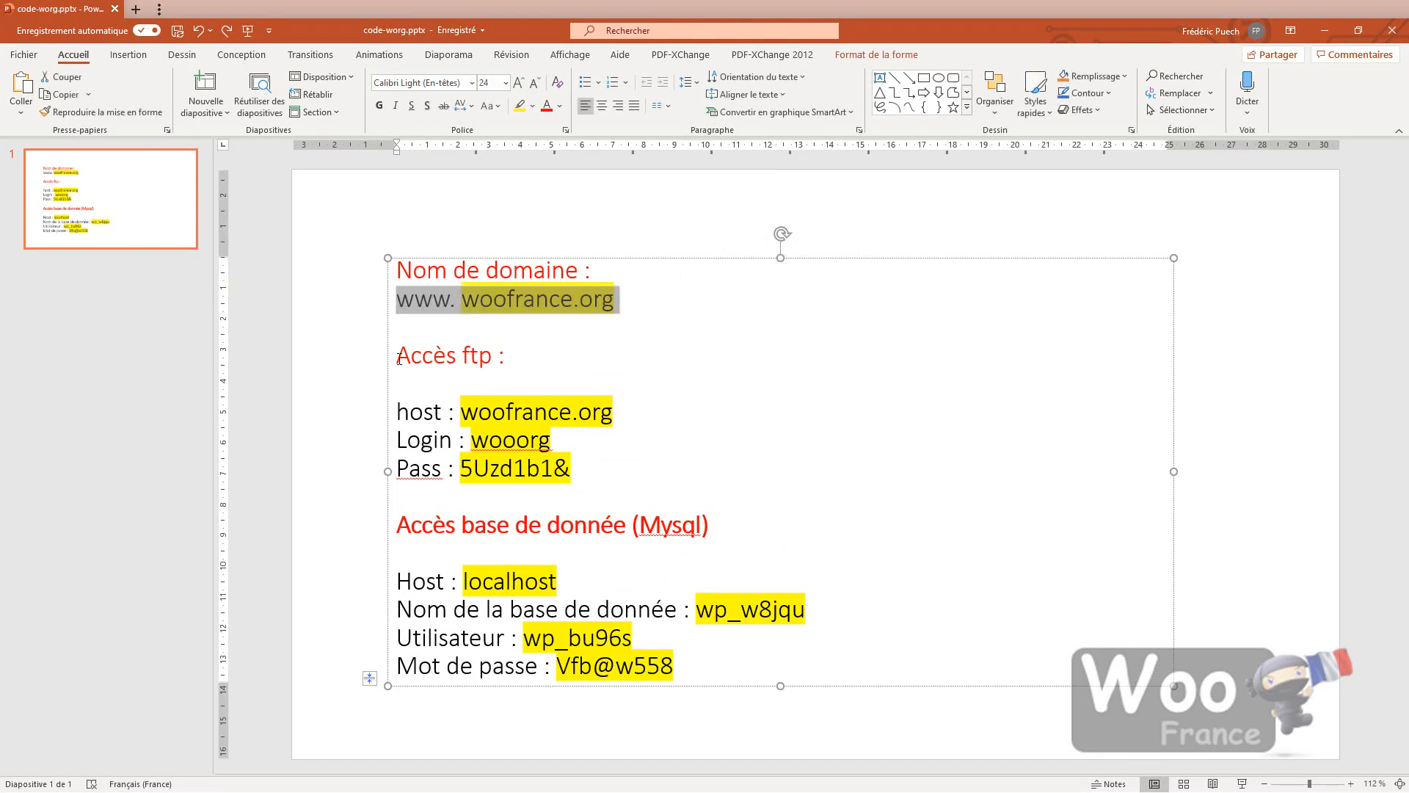
drag(399, 358, 619, 471)
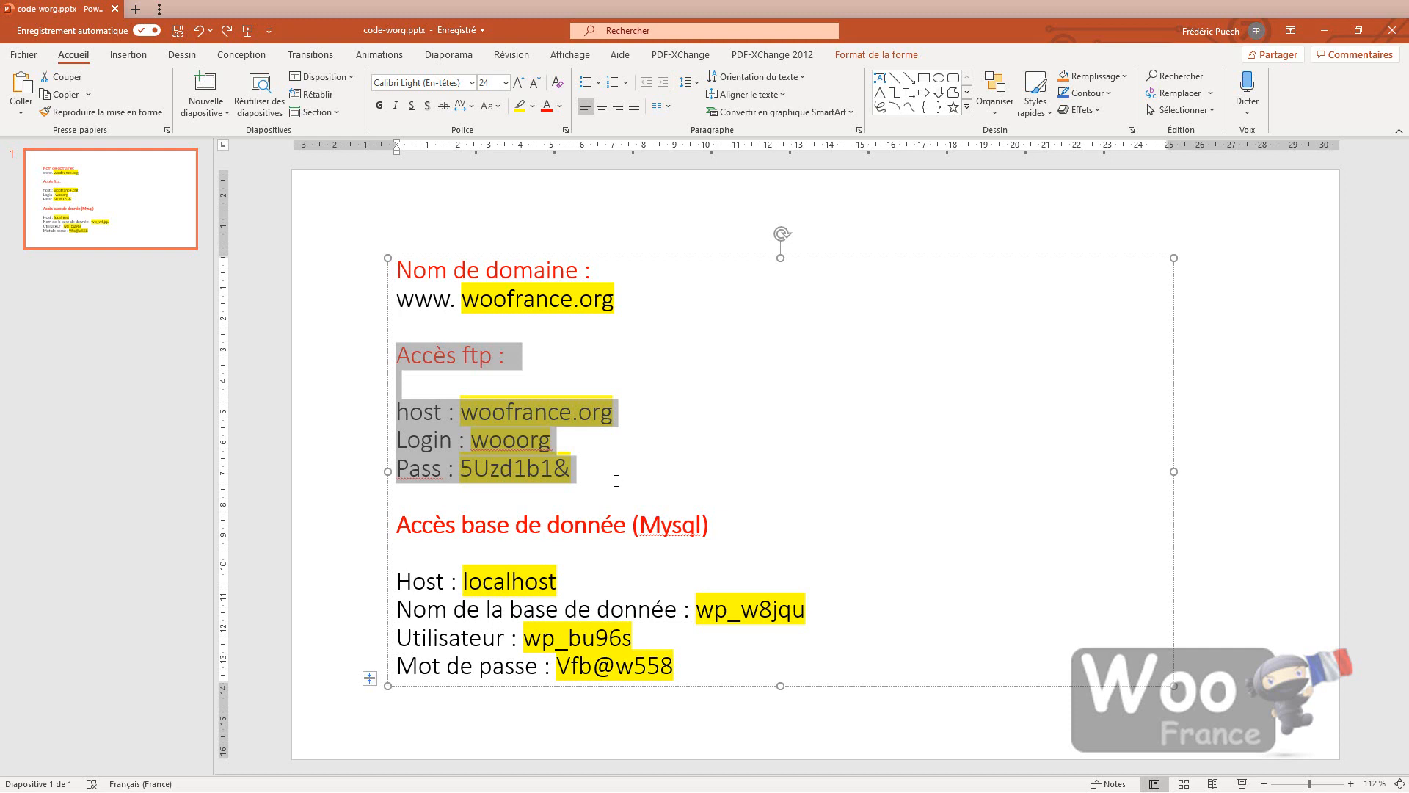
click(615, 480)
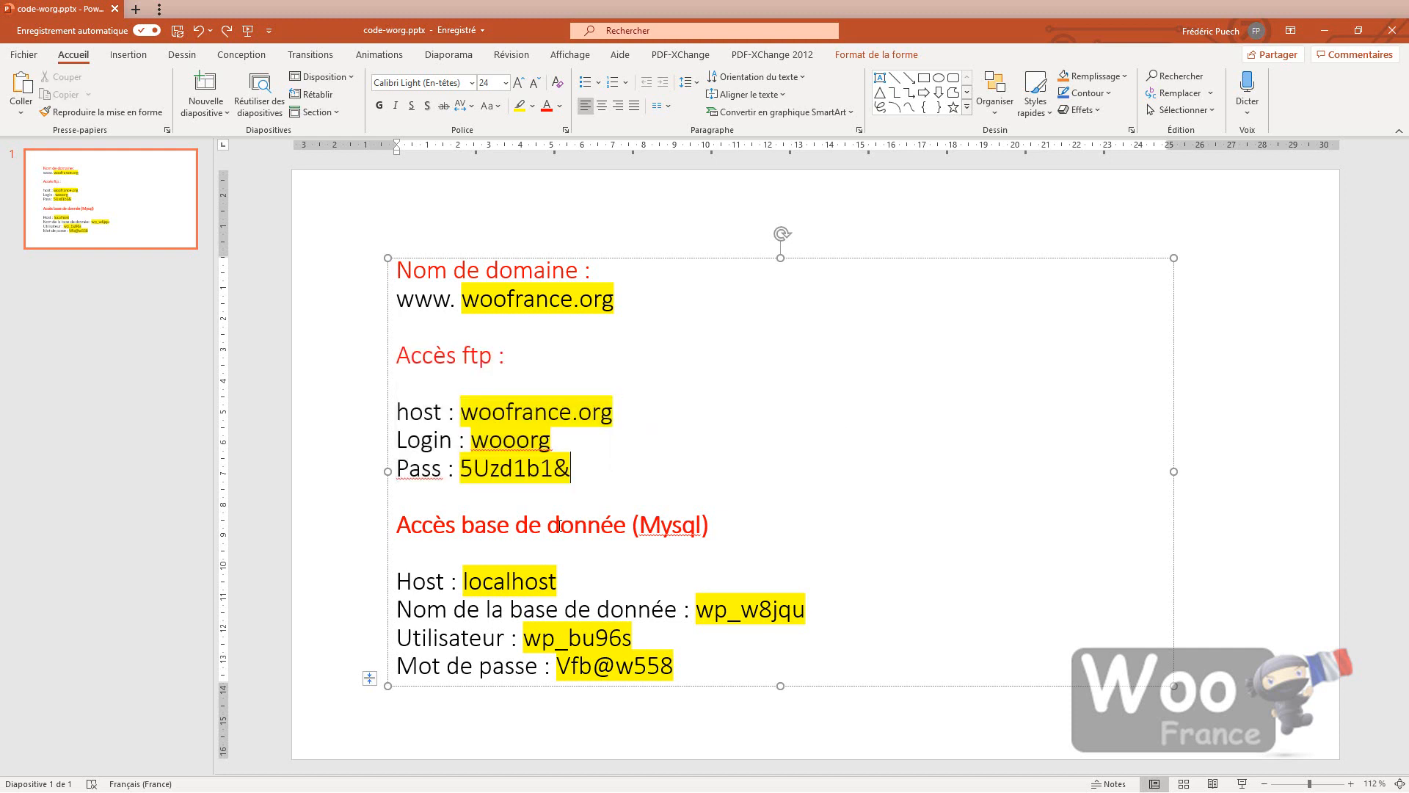
drag(396, 524, 830, 664)
click(877, 530)
click(1325, 31)
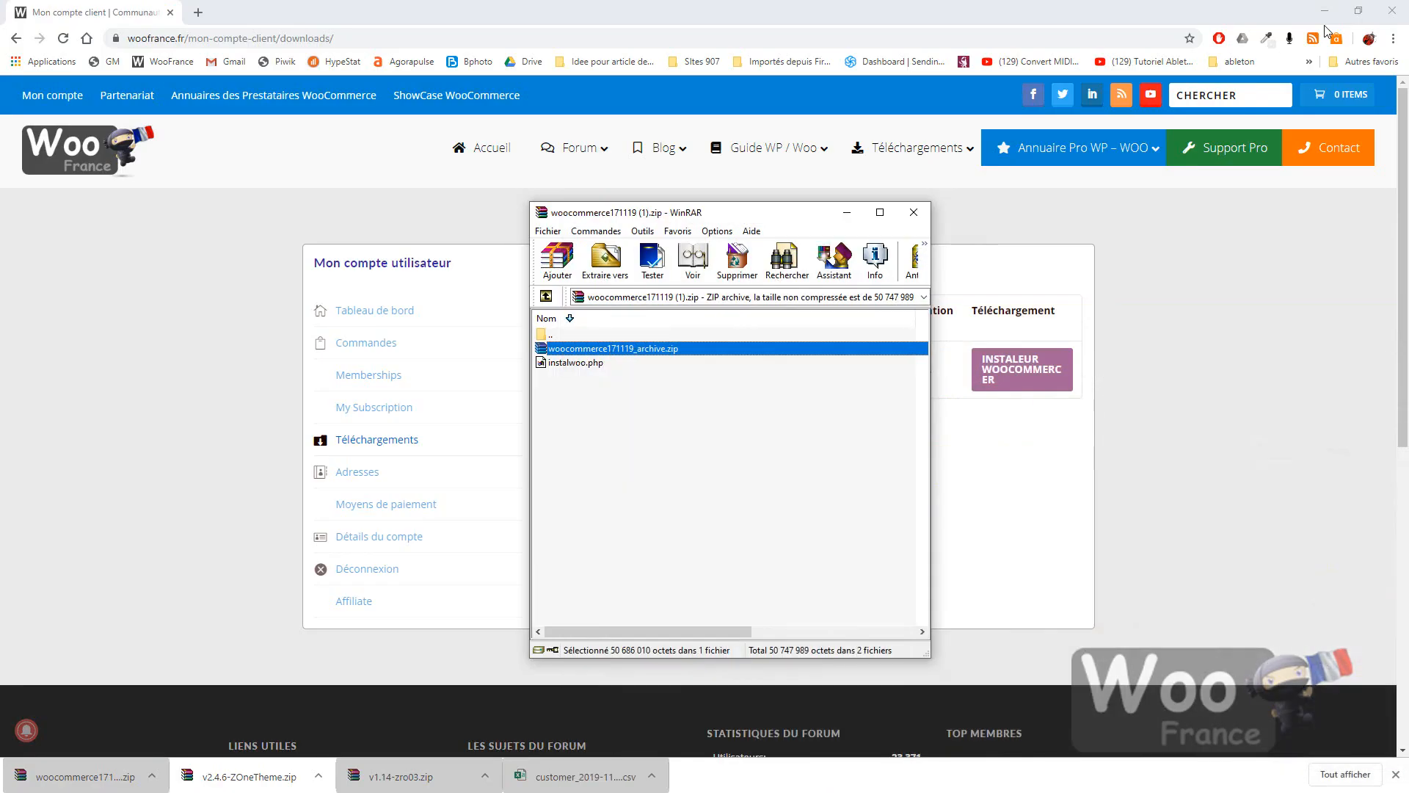
Switch to Chrome, search Google for filezilla in a new tab and open the official FileZilla site.
click(194, 29)
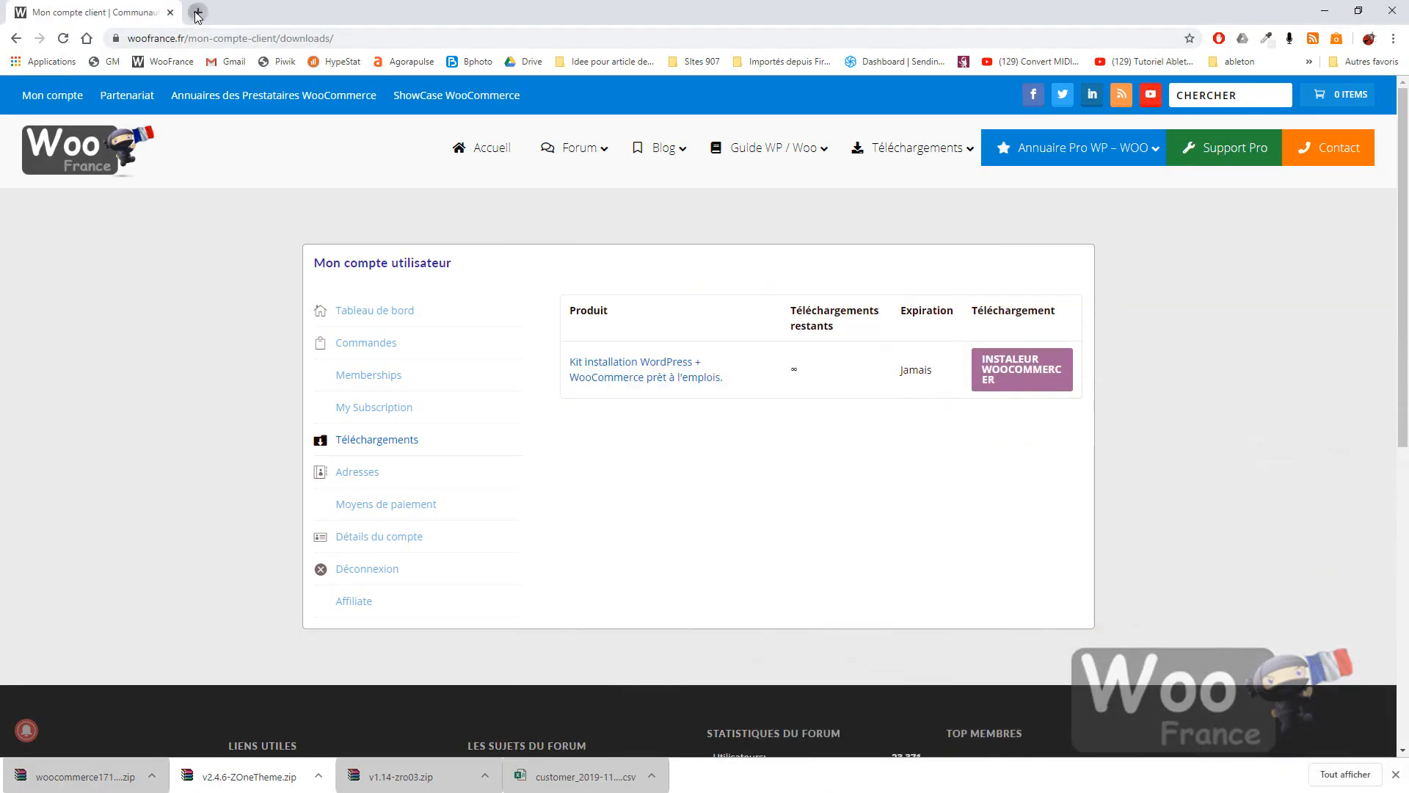
click(197, 12)
text(fil)
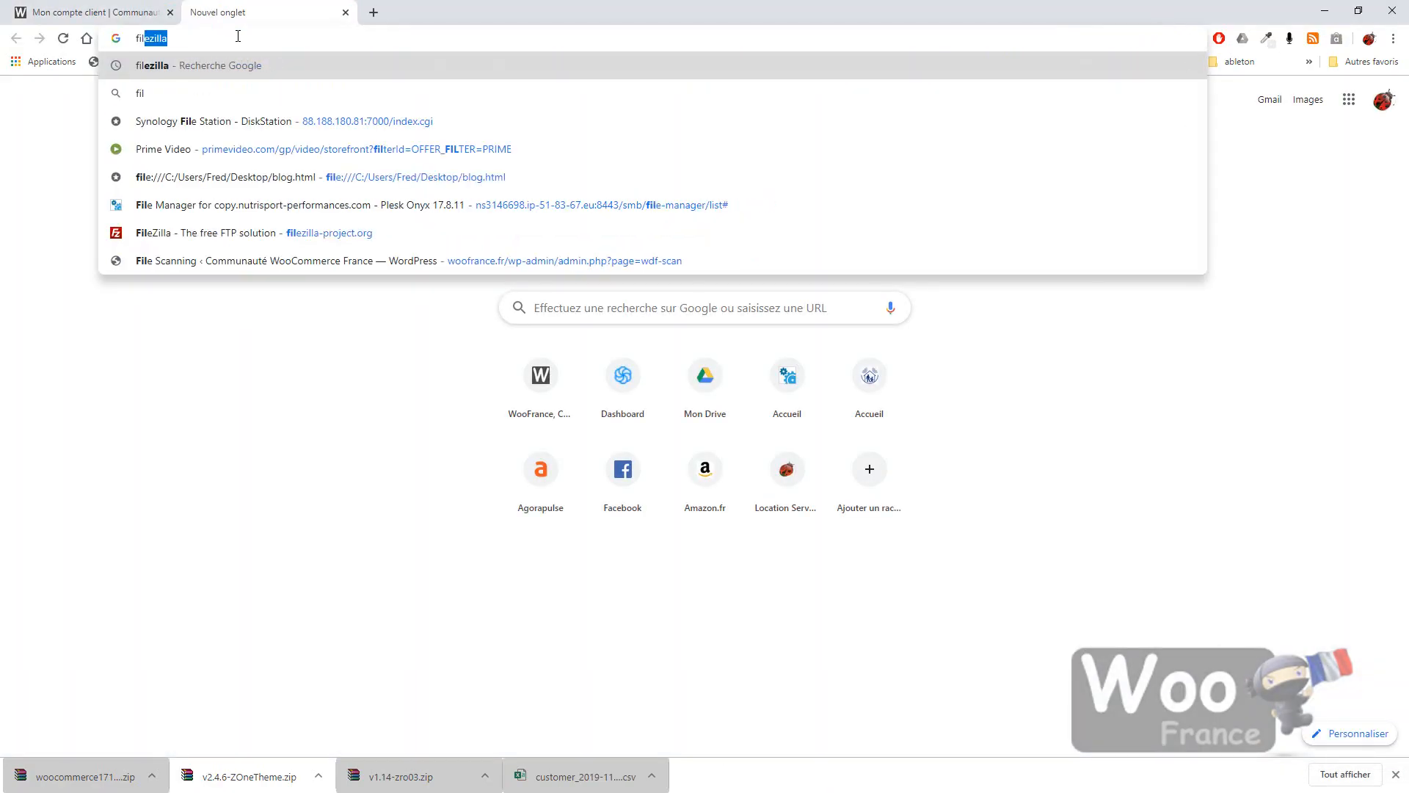
text(ez)
key(Return)
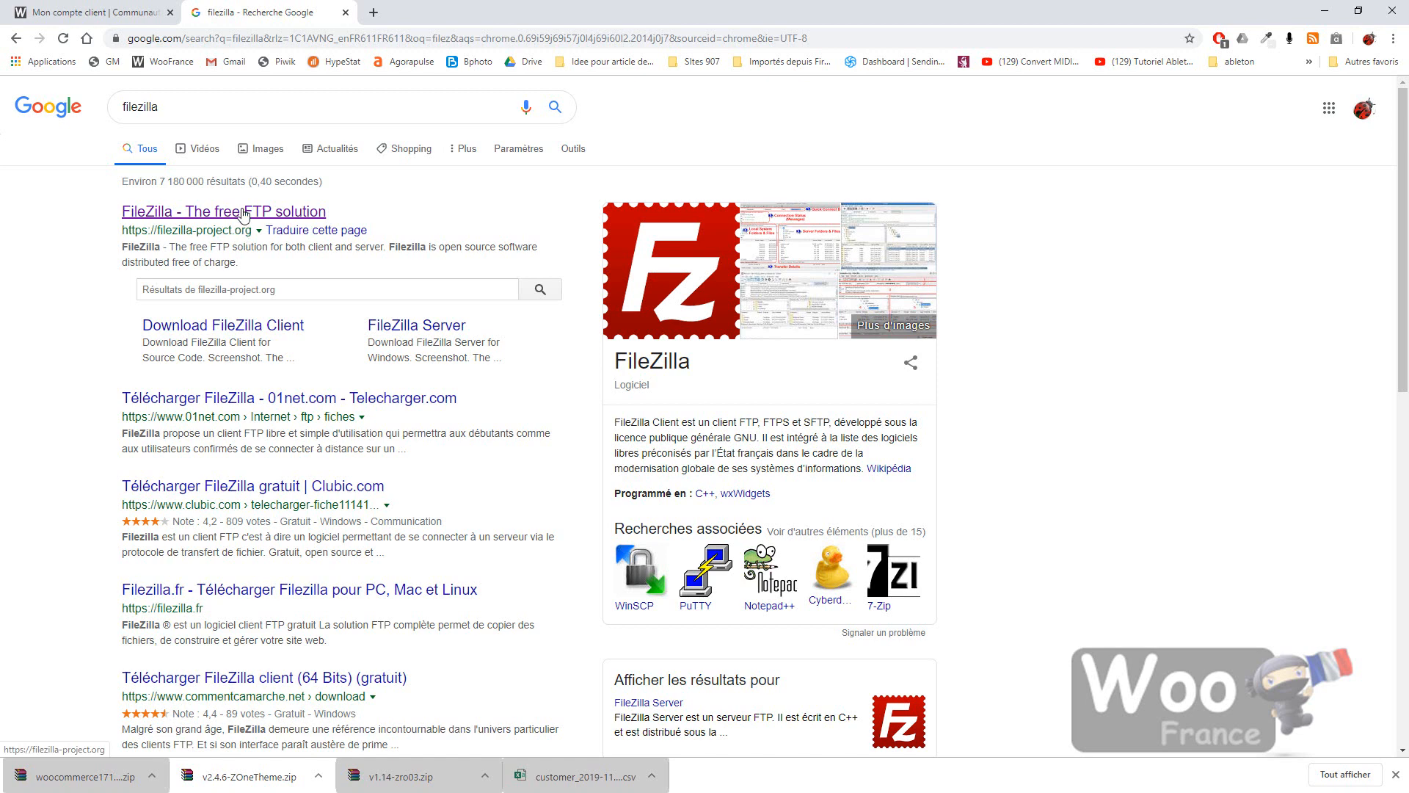
click(242, 211)
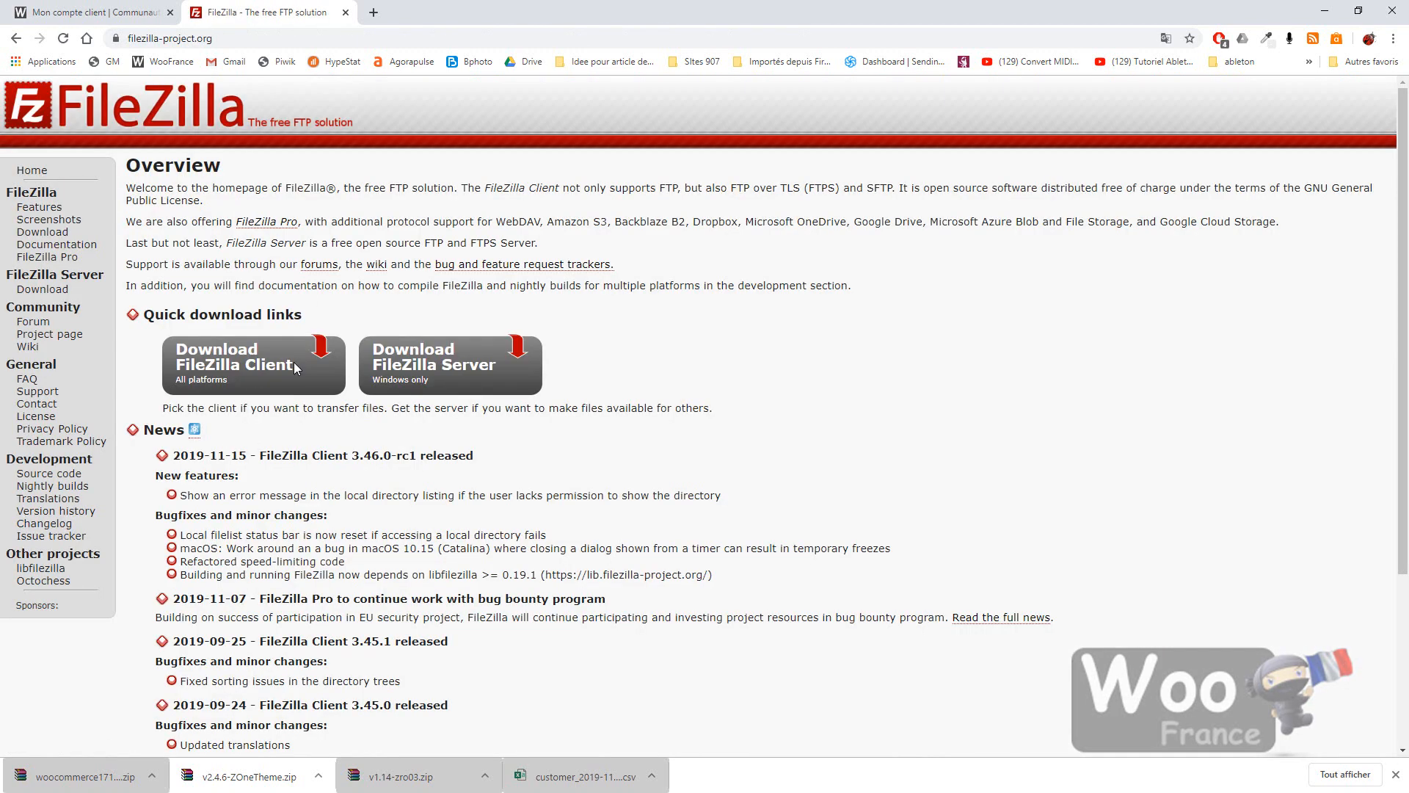
Download the standard free edition of FileZilla Client for Windows (64bit) and close the thank-you message.
click(218, 373)
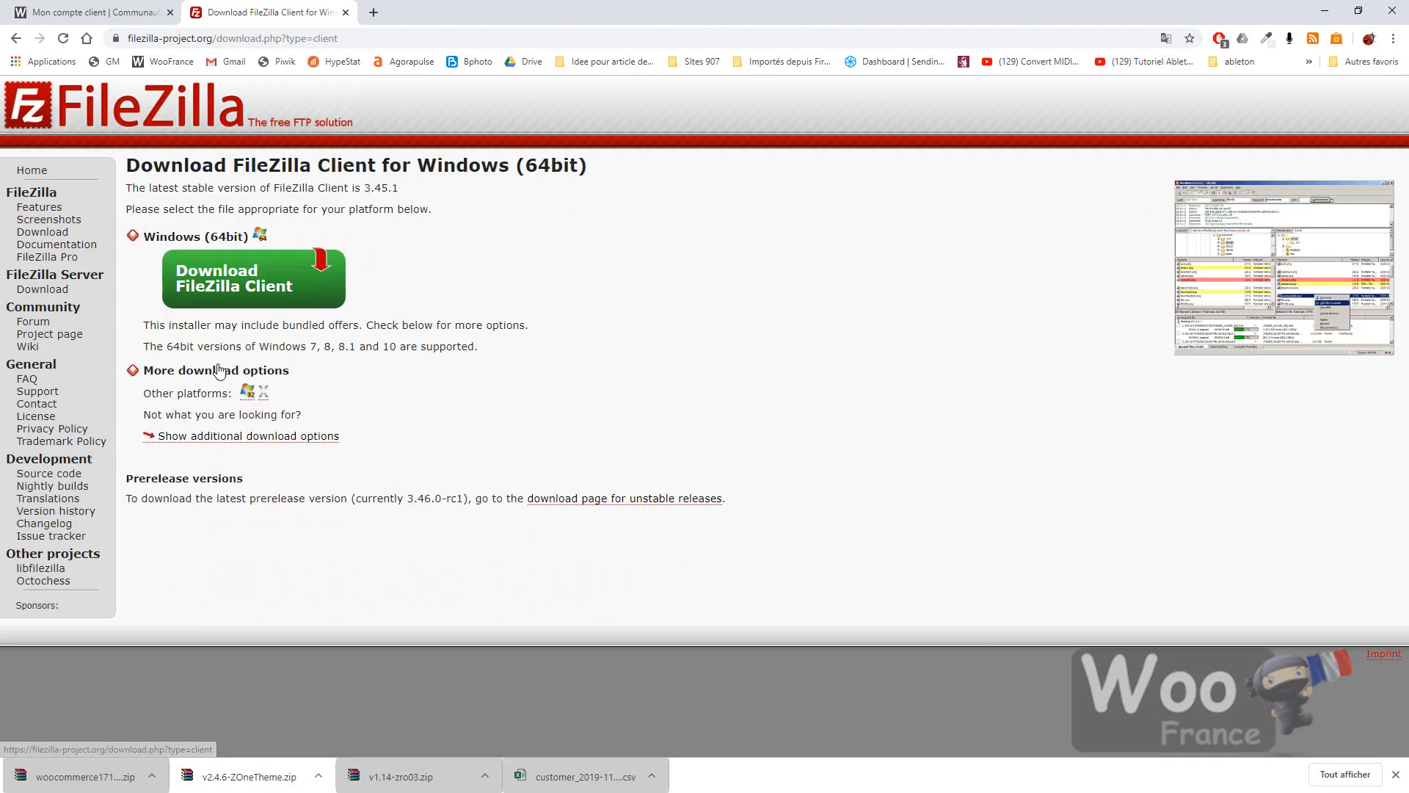
click(224, 280)
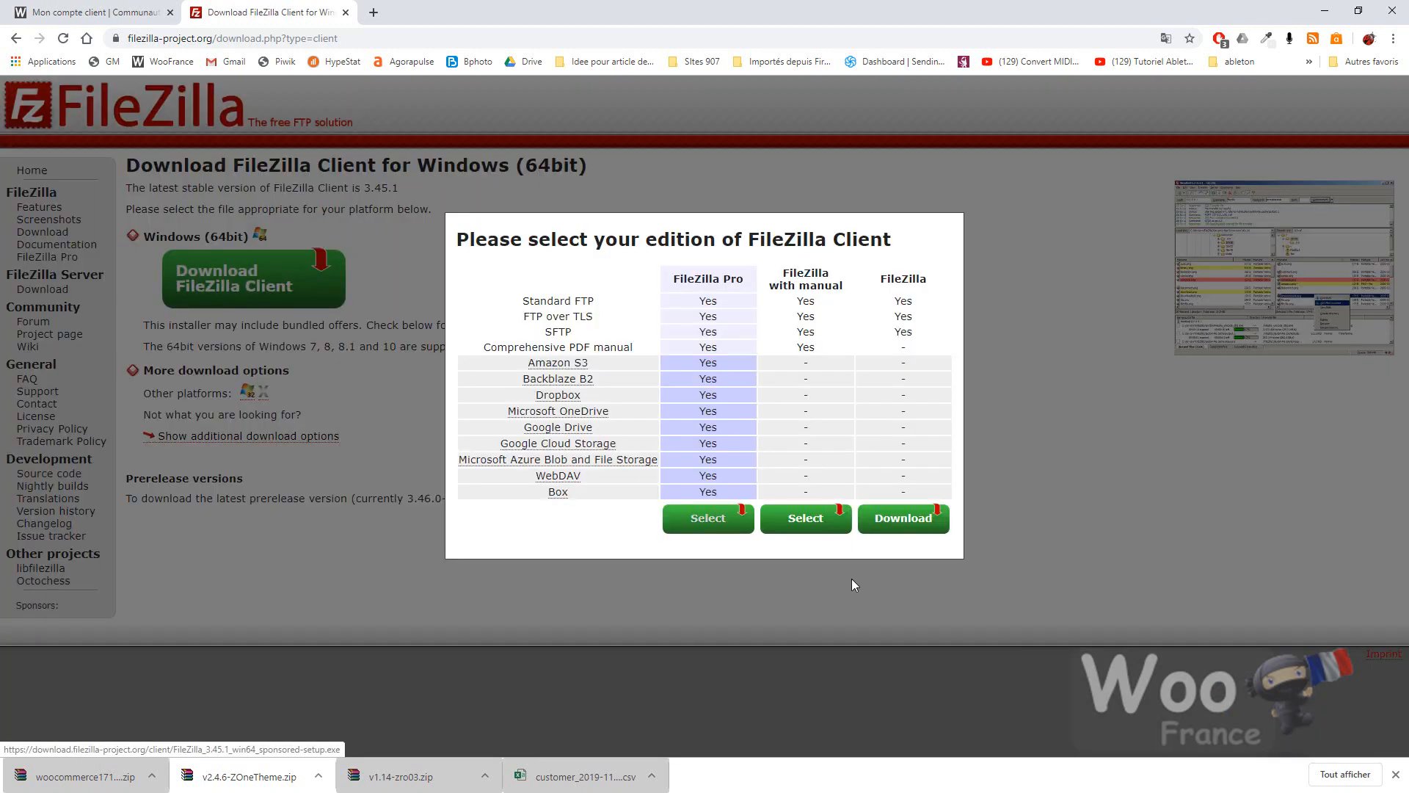
click(903, 518)
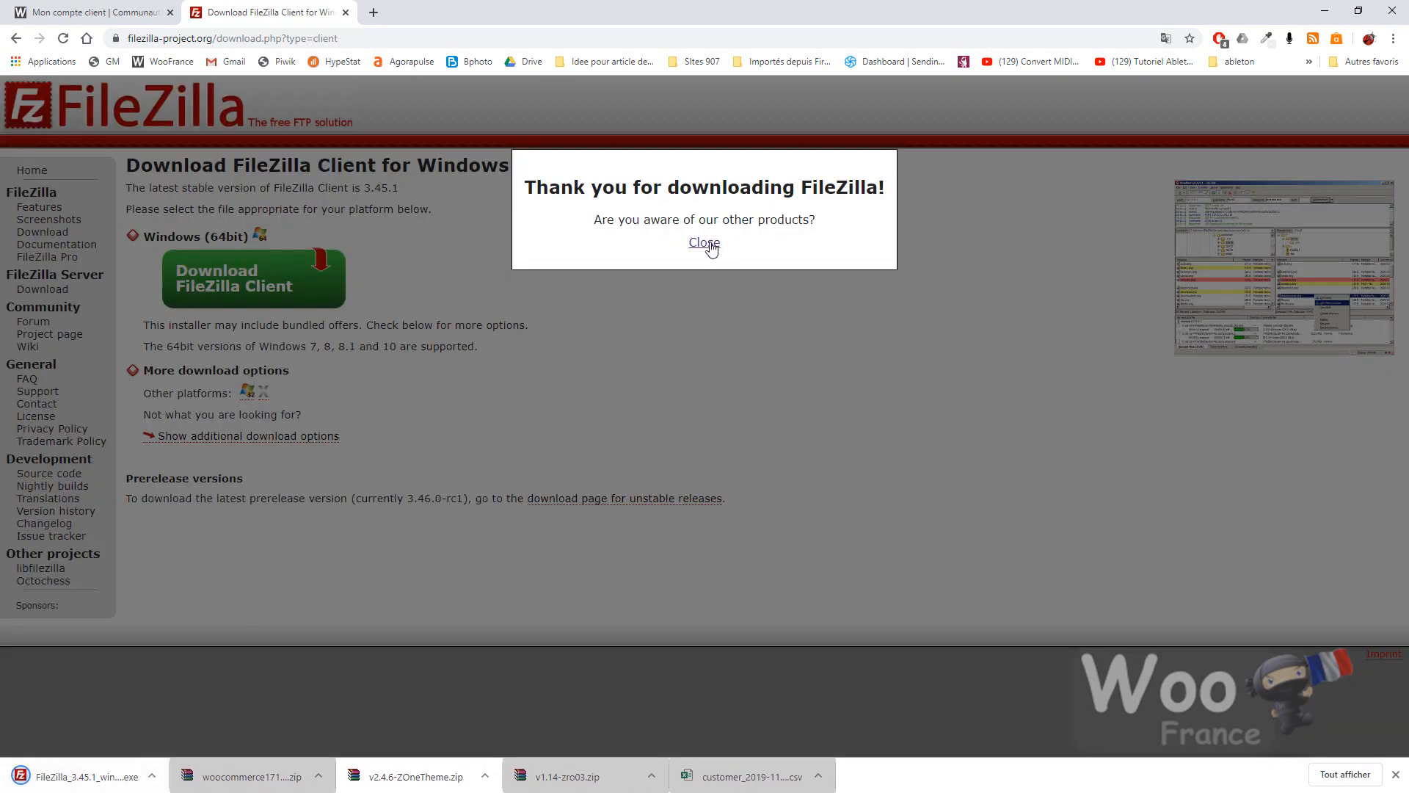
click(711, 250)
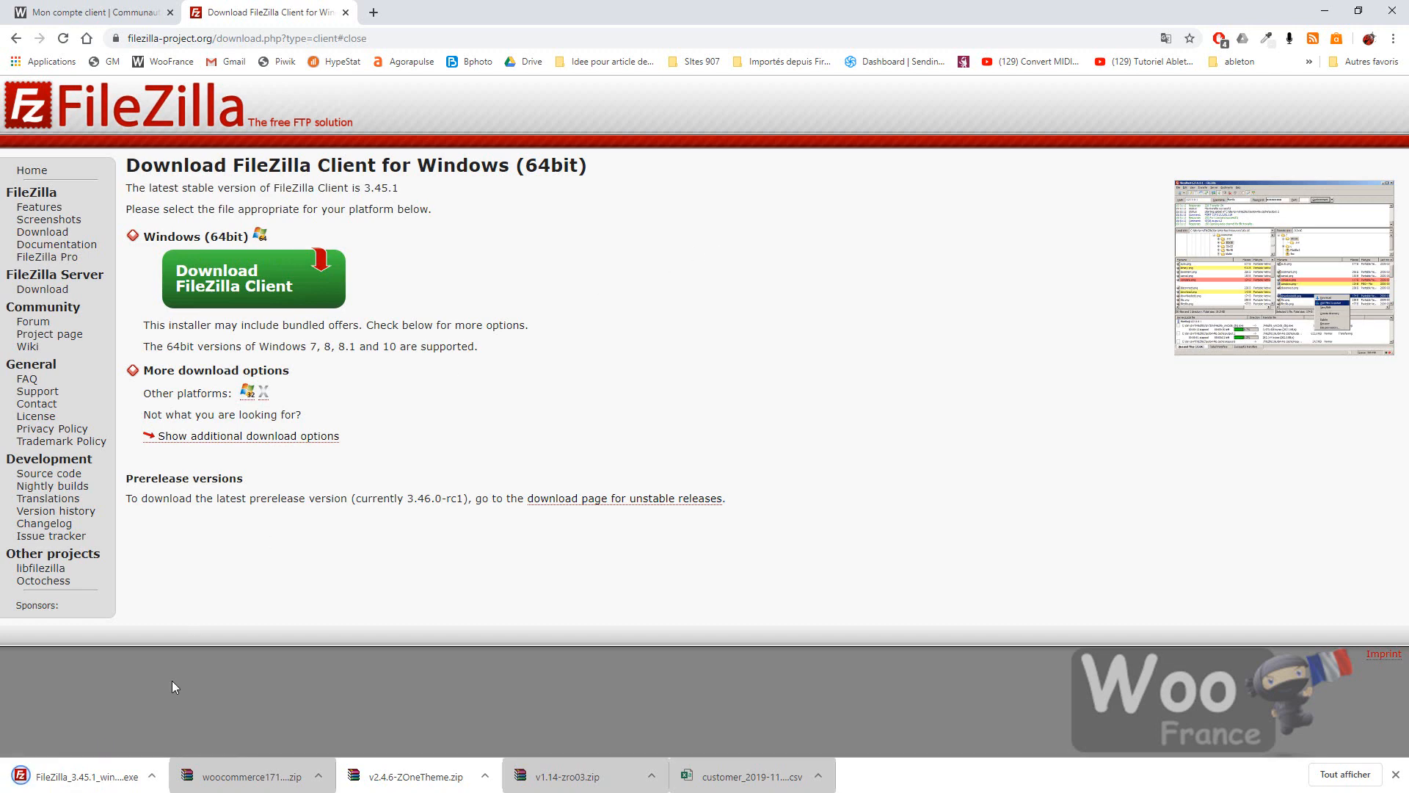
Run the downloaded FileZilla installer, accept the license agreement and choose Add/Remove/Reinstall components.
click(90, 775)
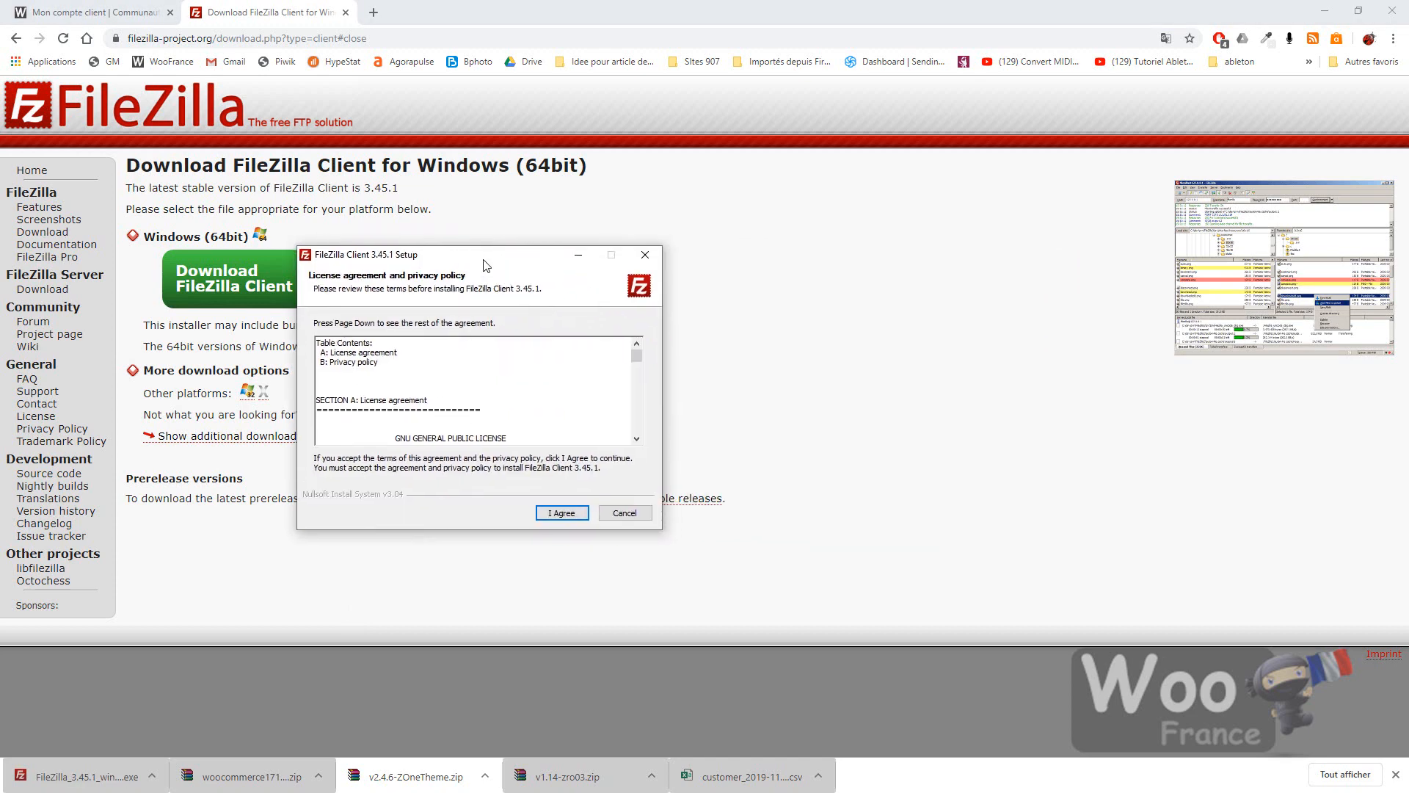
click(545, 513)
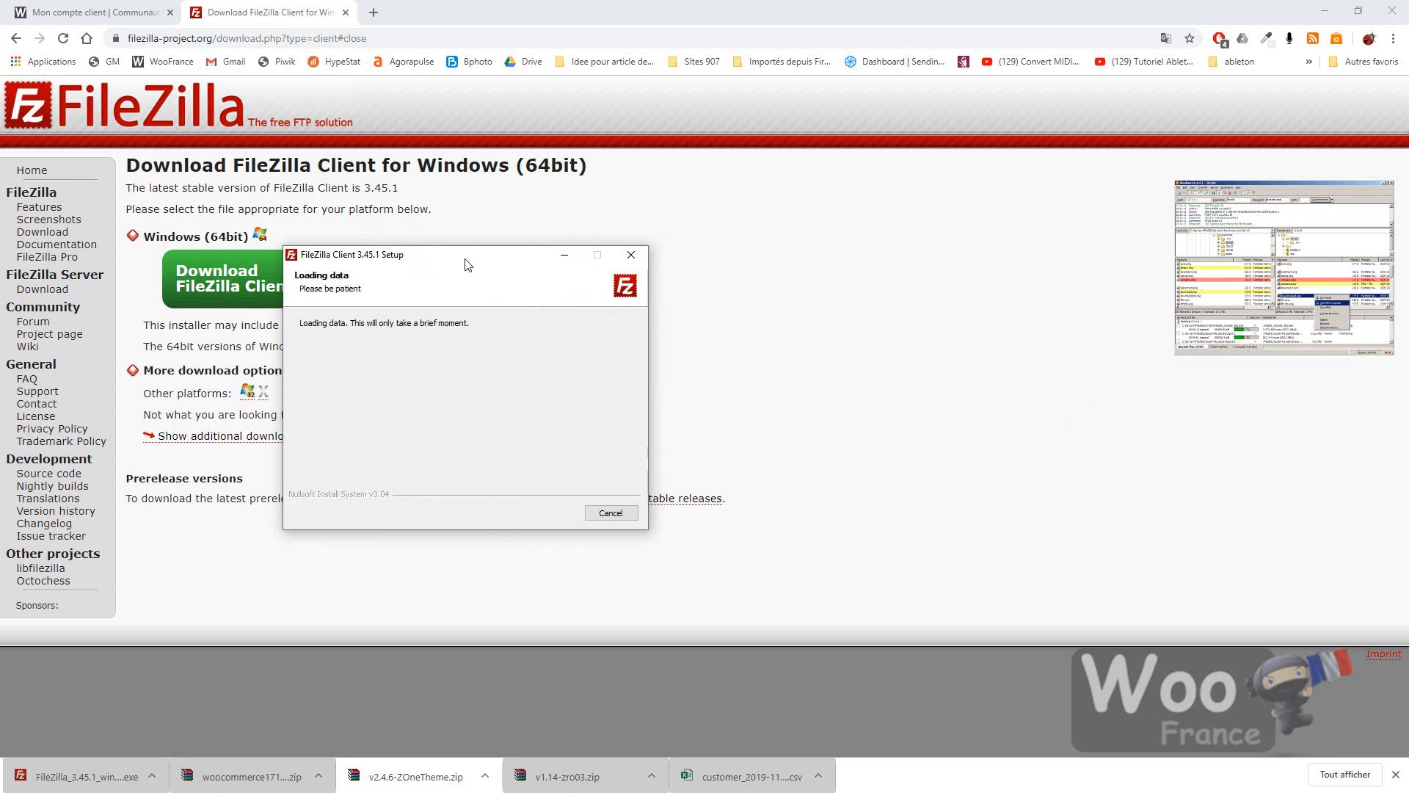
drag(468, 264, 510, 276)
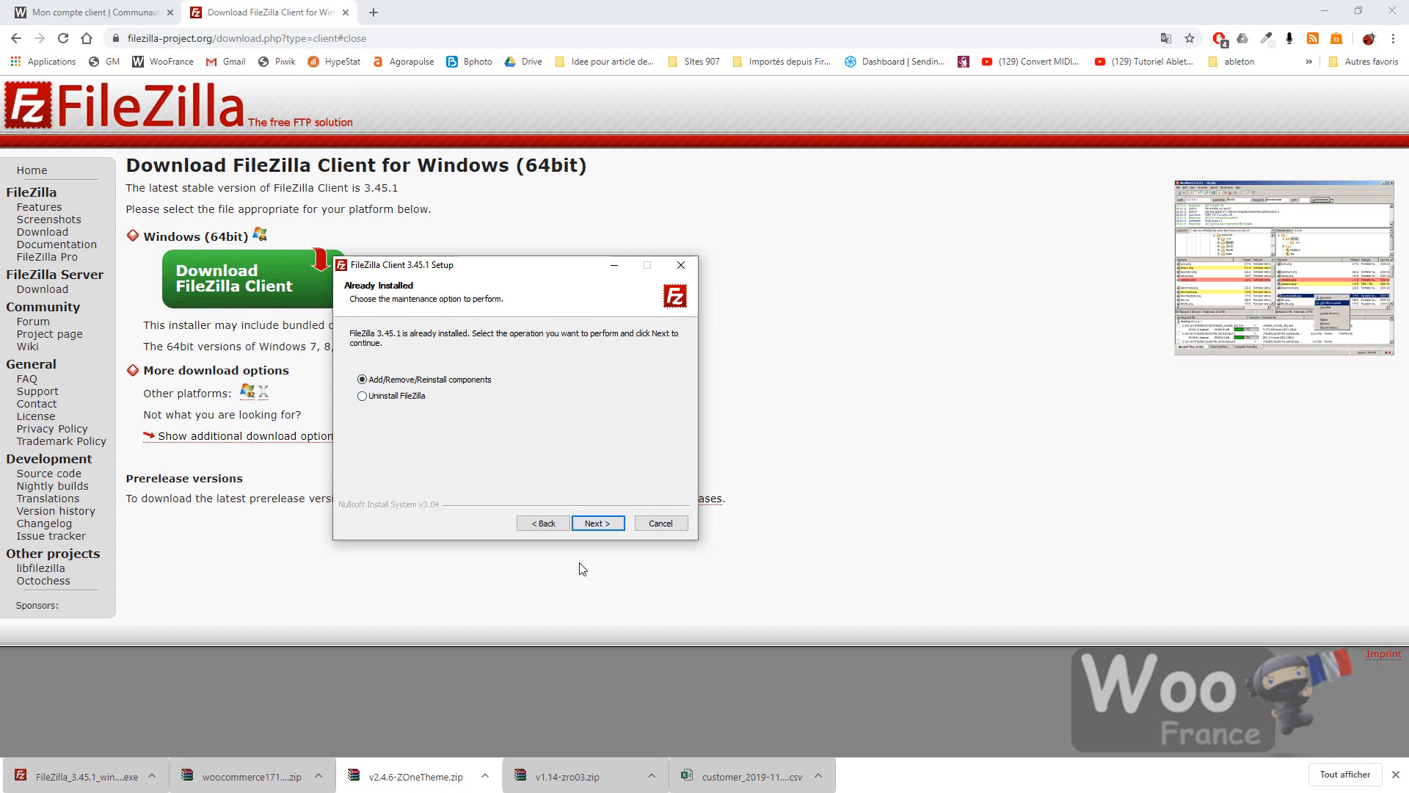
click(600, 524)
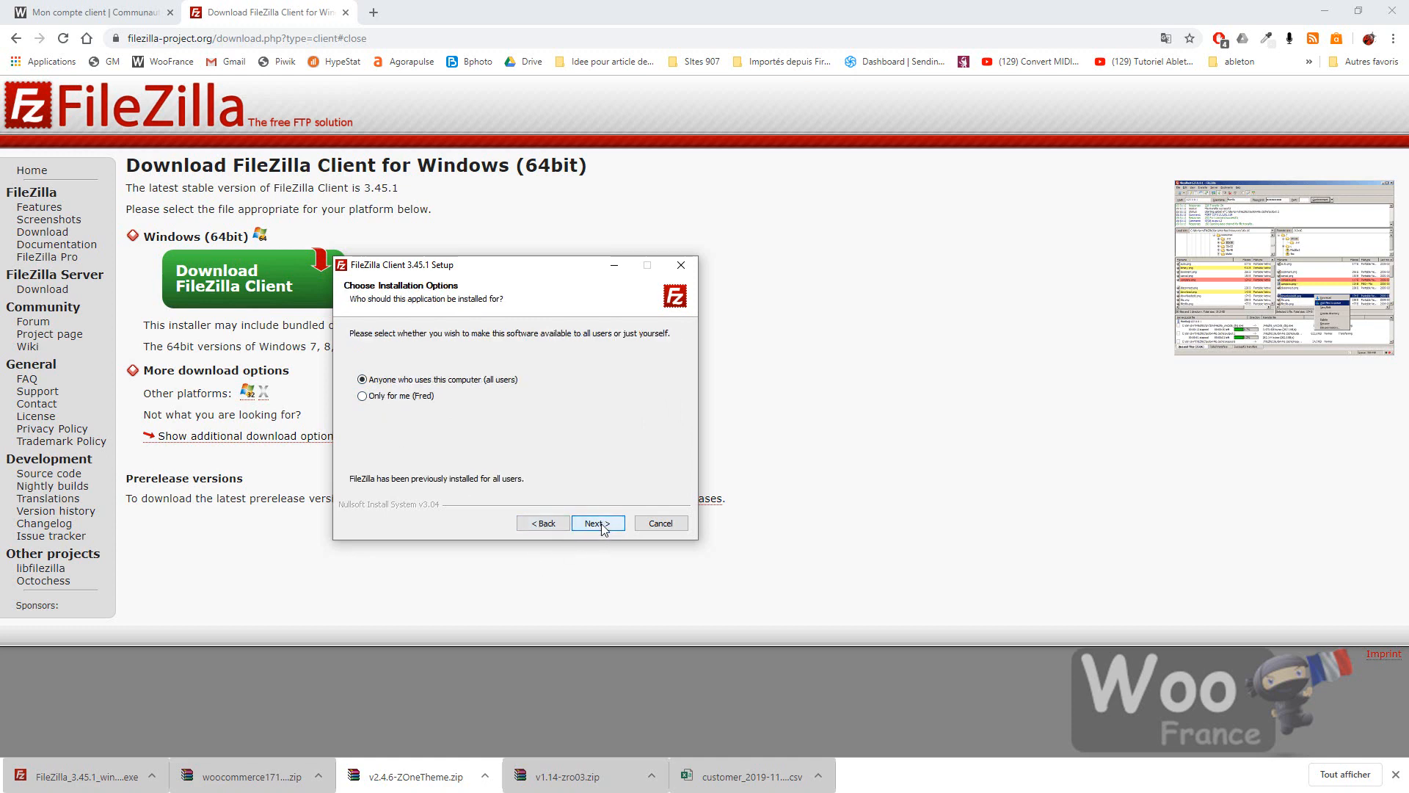
Install for all users with the default components and folders, decline McAfee WebAdvisor, and finish setup with FileZilla starting immediately.
click(600, 524)
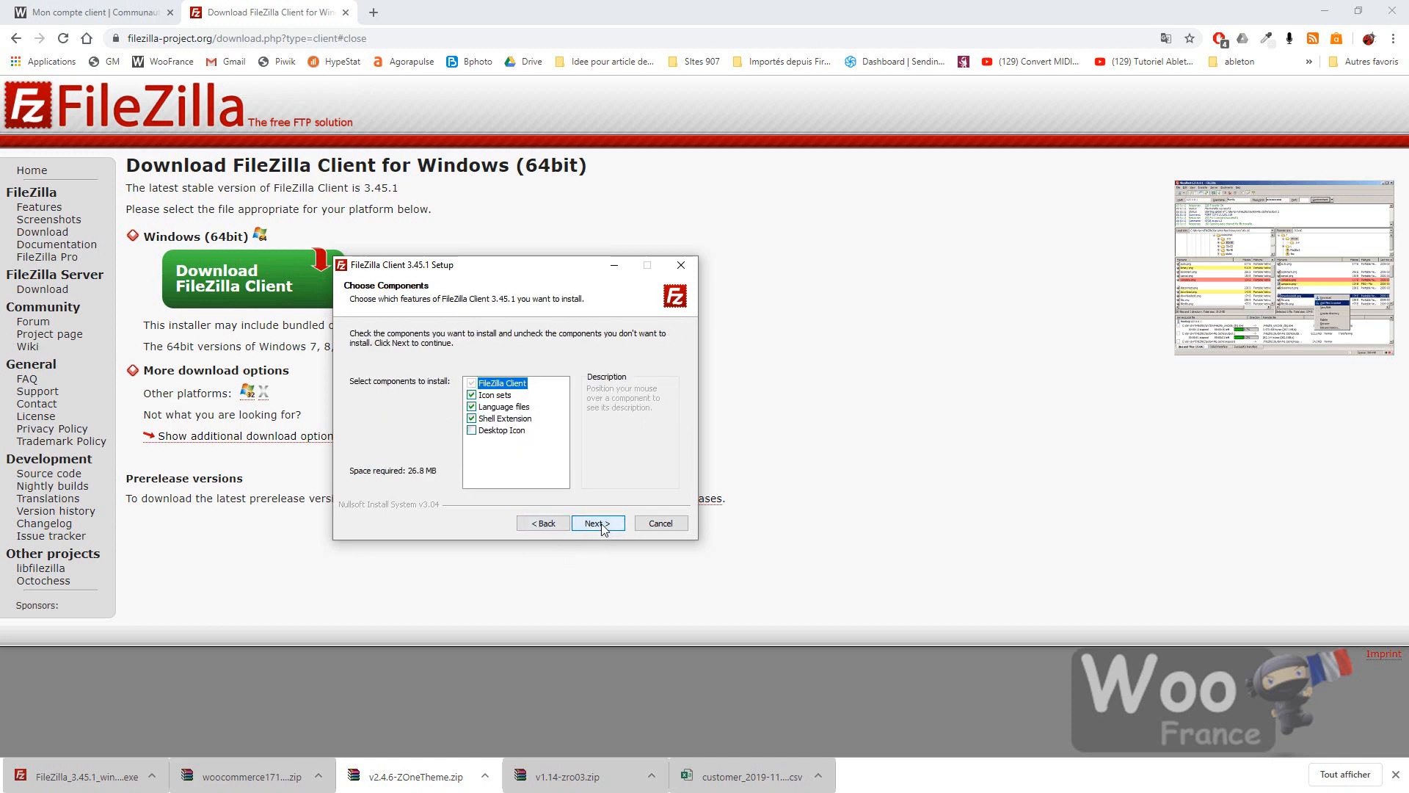
click(600, 524)
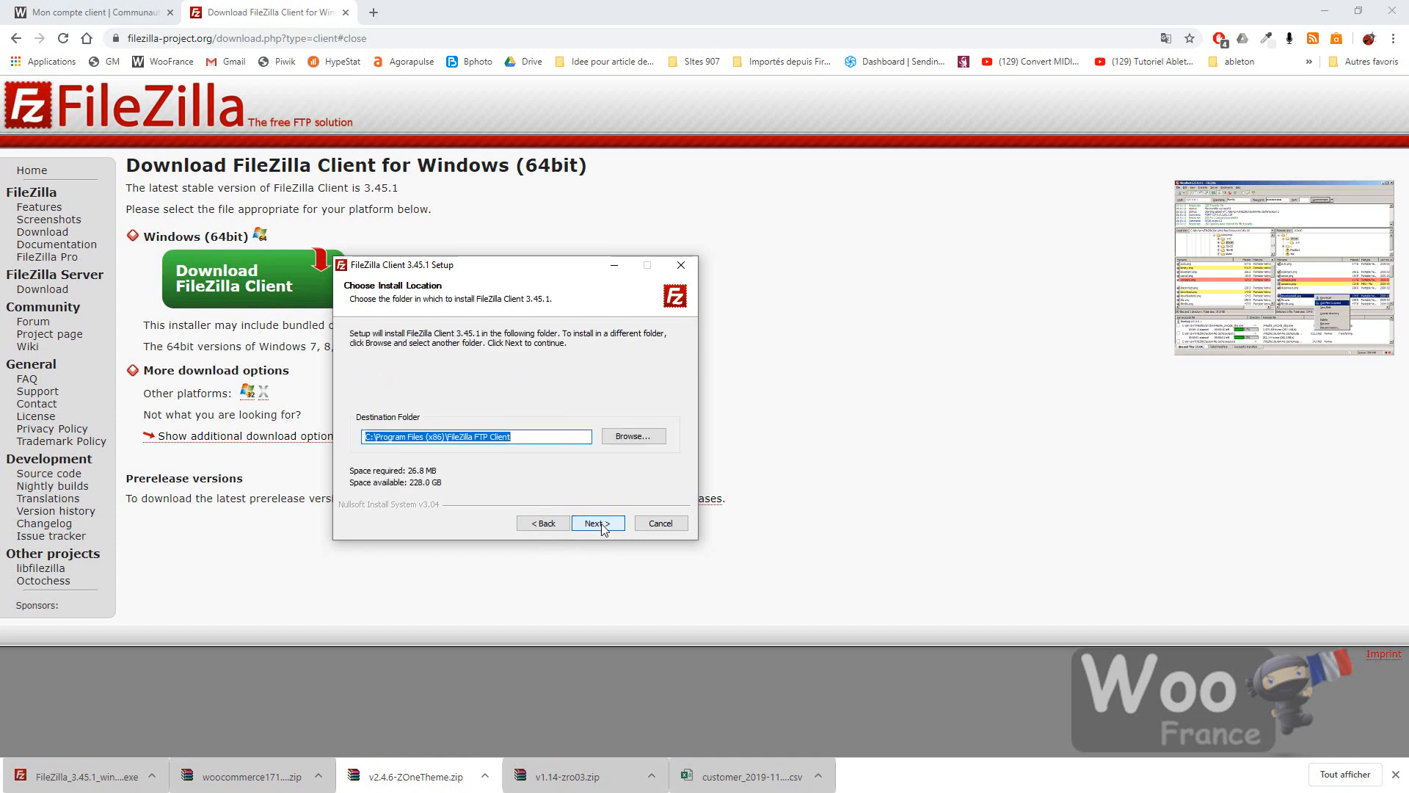
click(601, 524)
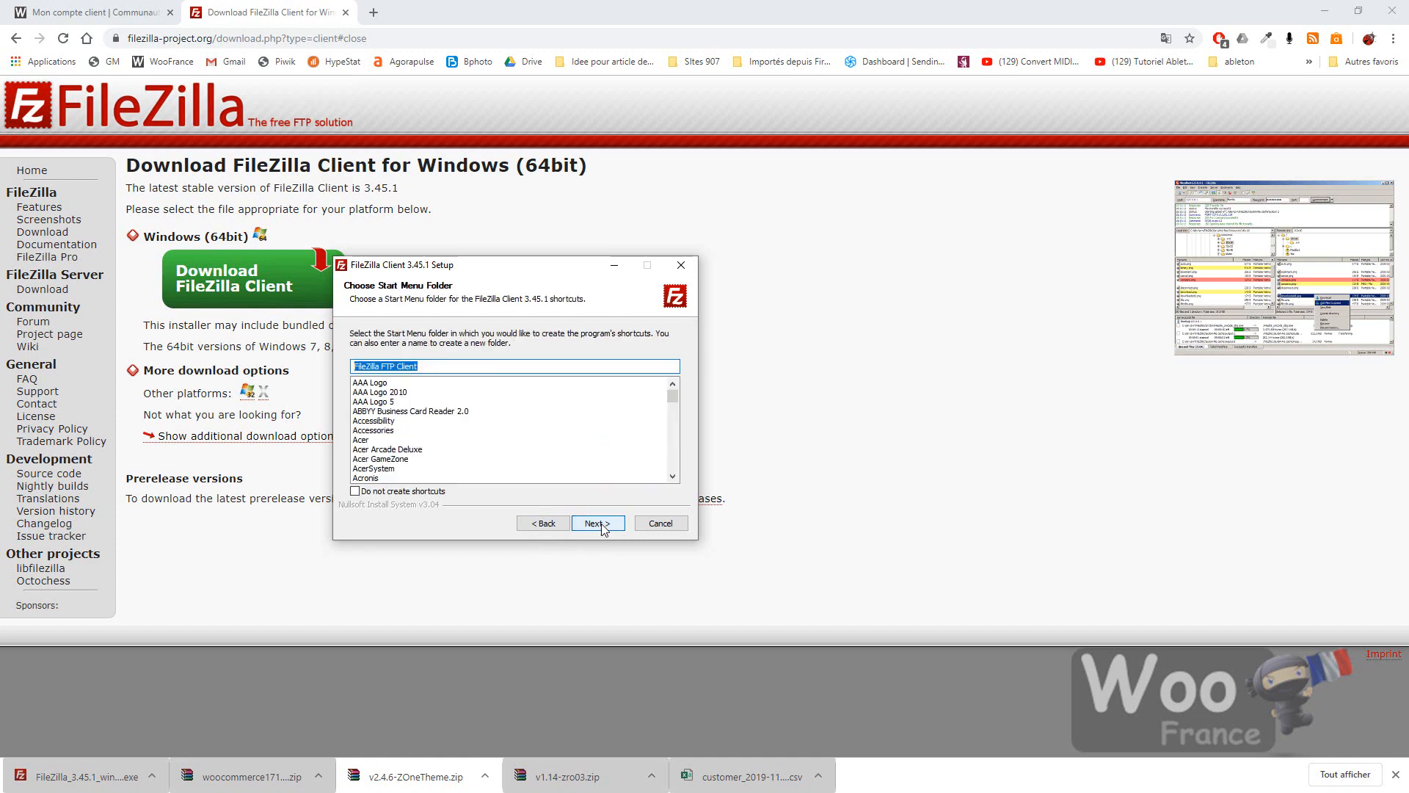
click(601, 525)
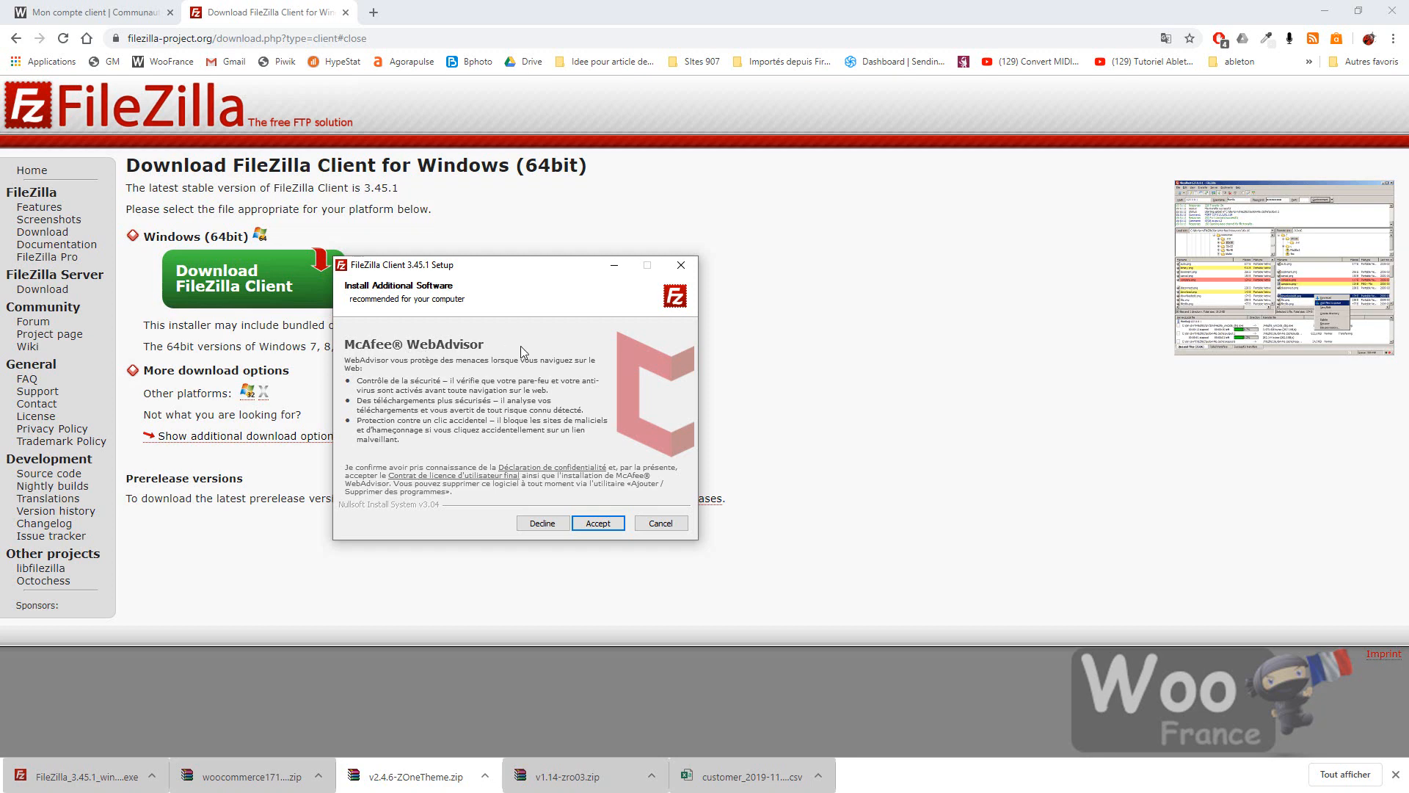
click(543, 524)
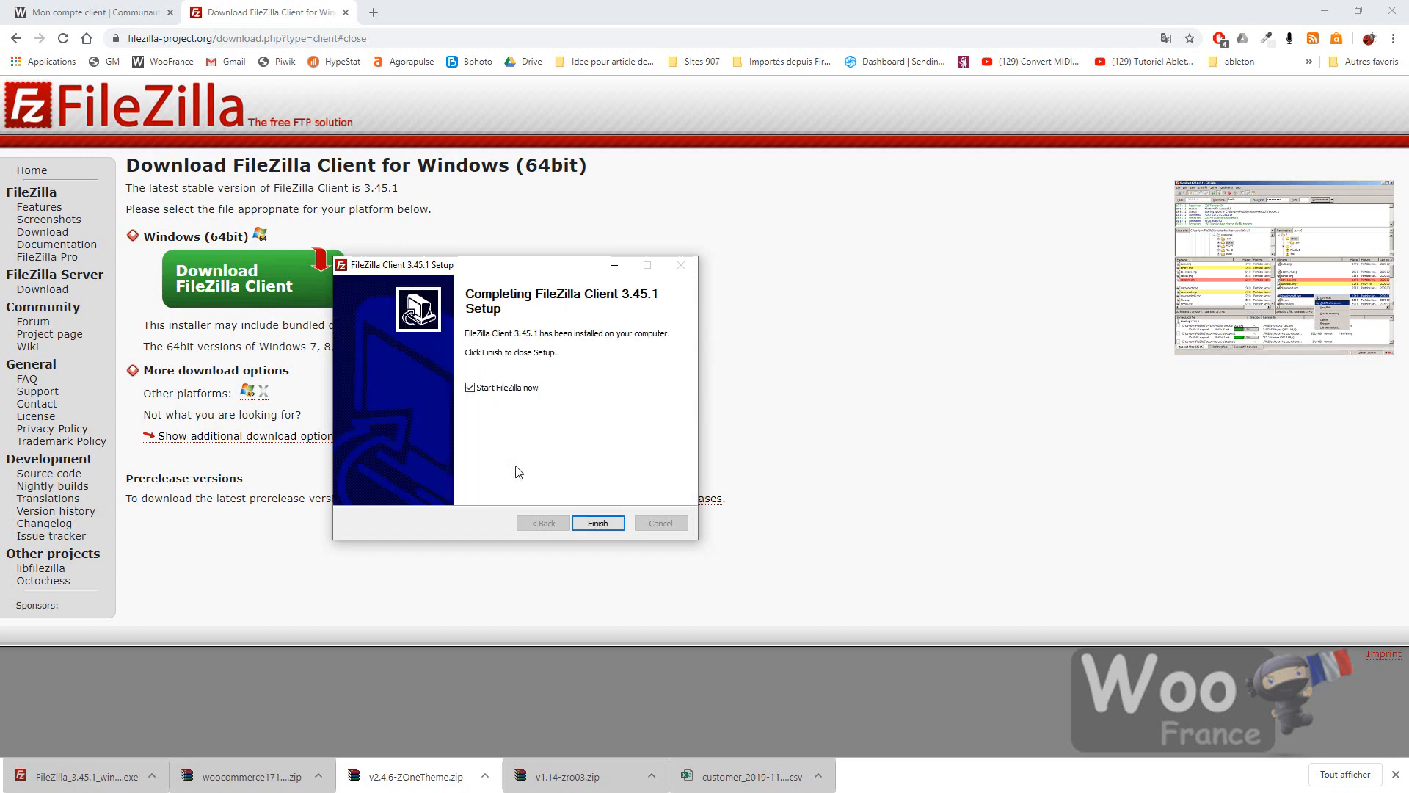
click(598, 523)
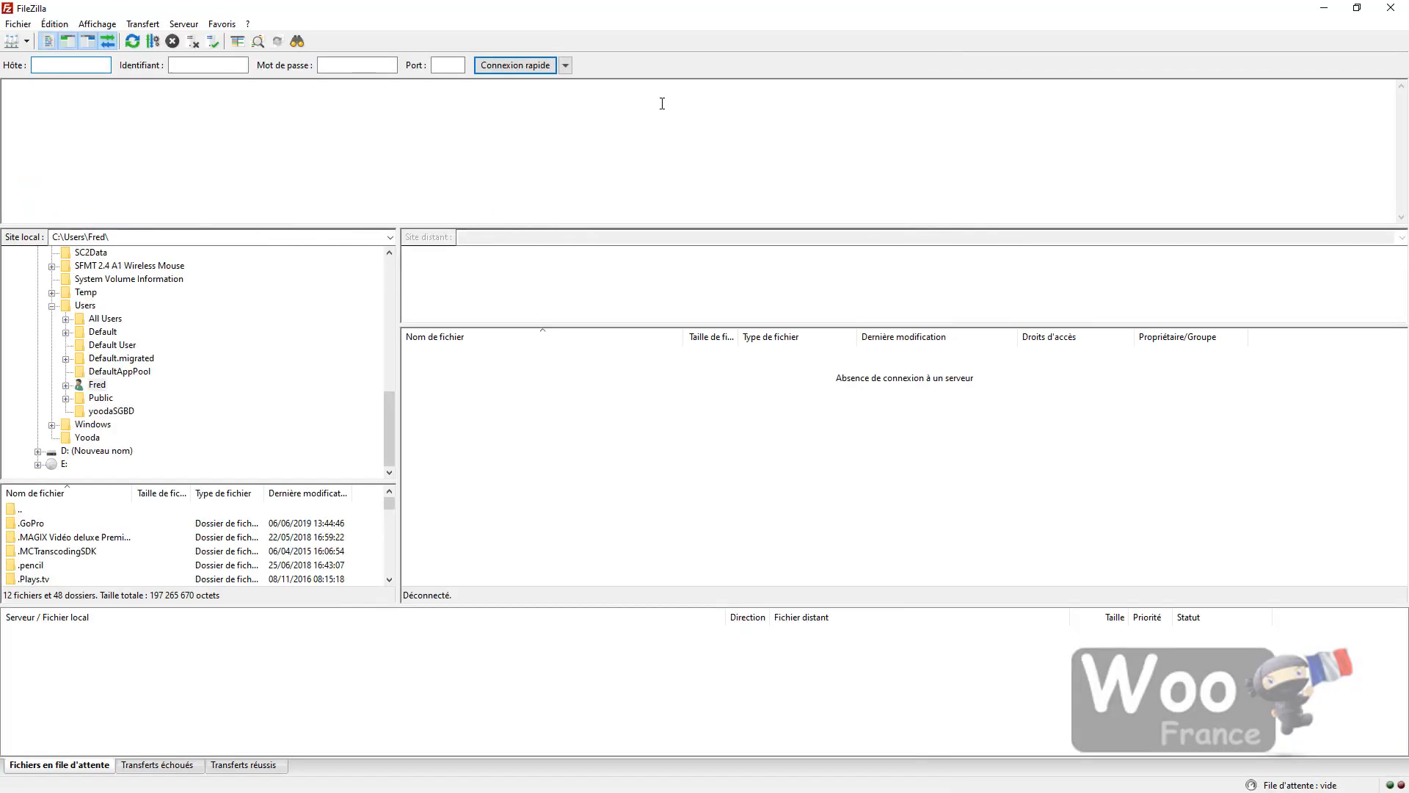
Shrink the FileZilla message log to enlarge the file panes and look through the local folder tree.
mouse_move(711, 15)
mouse_down()
mouse_move(698, 131)
mouse_move(598, 6)
mouse_move(698, 16)
mouse_up()
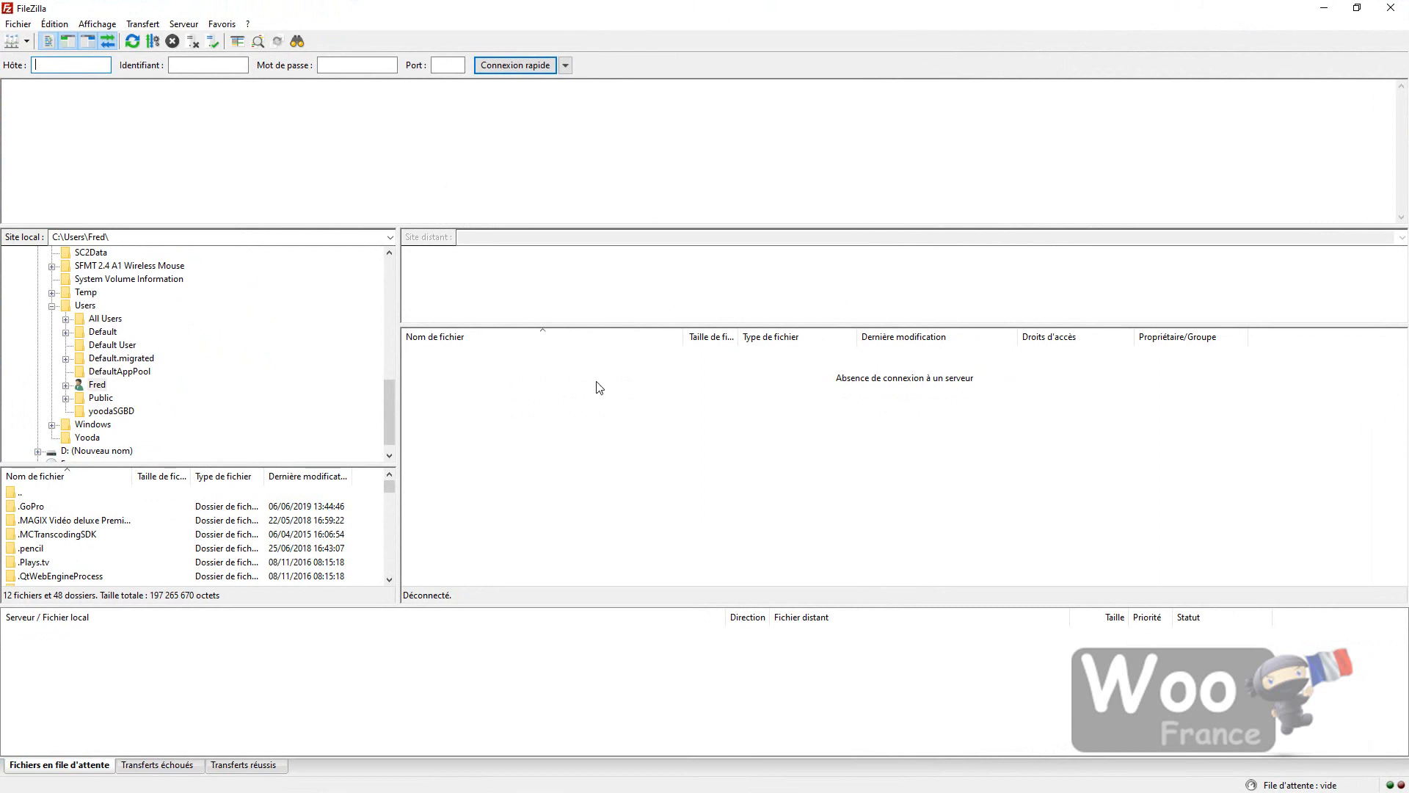
drag(581, 227, 607, 196)
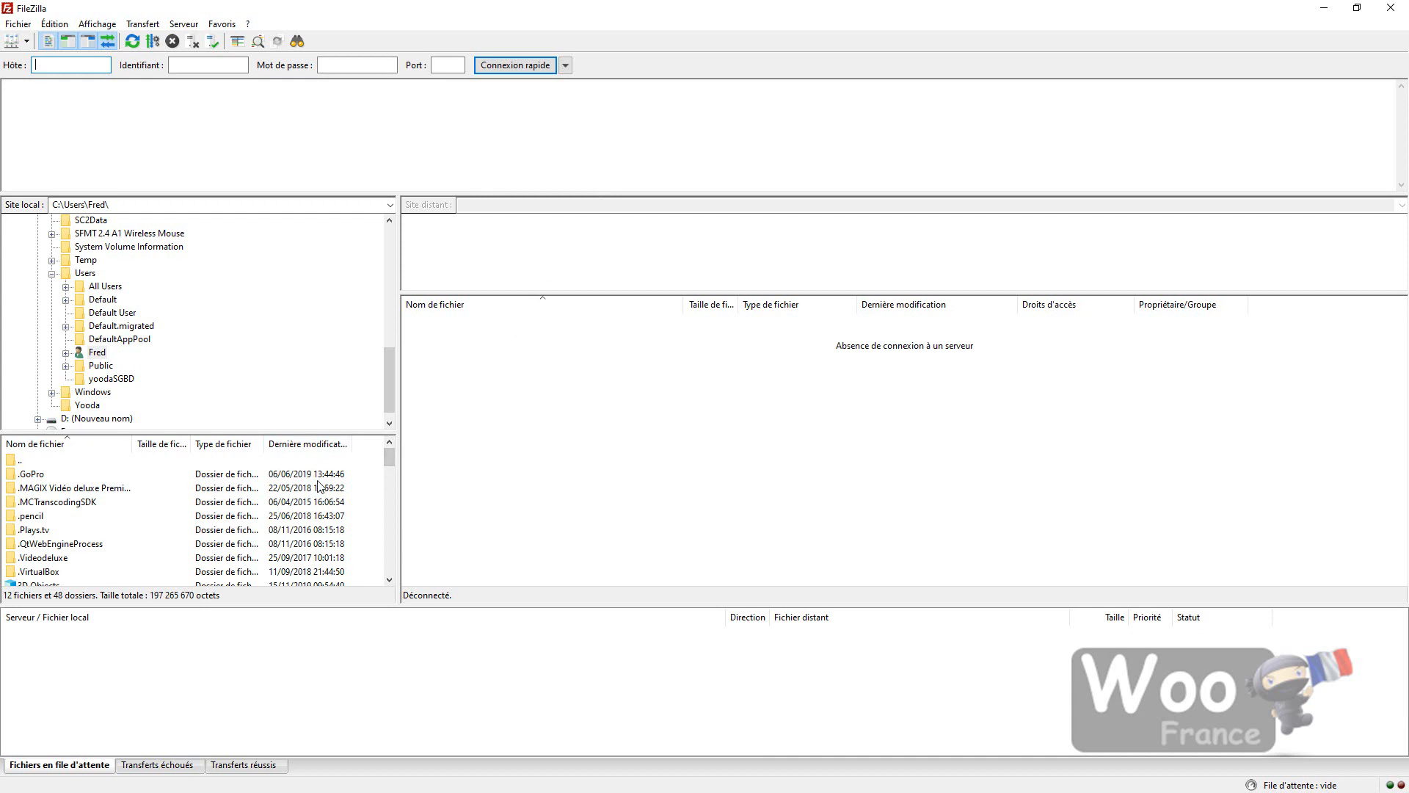
scroll(209, 343, up, 5)
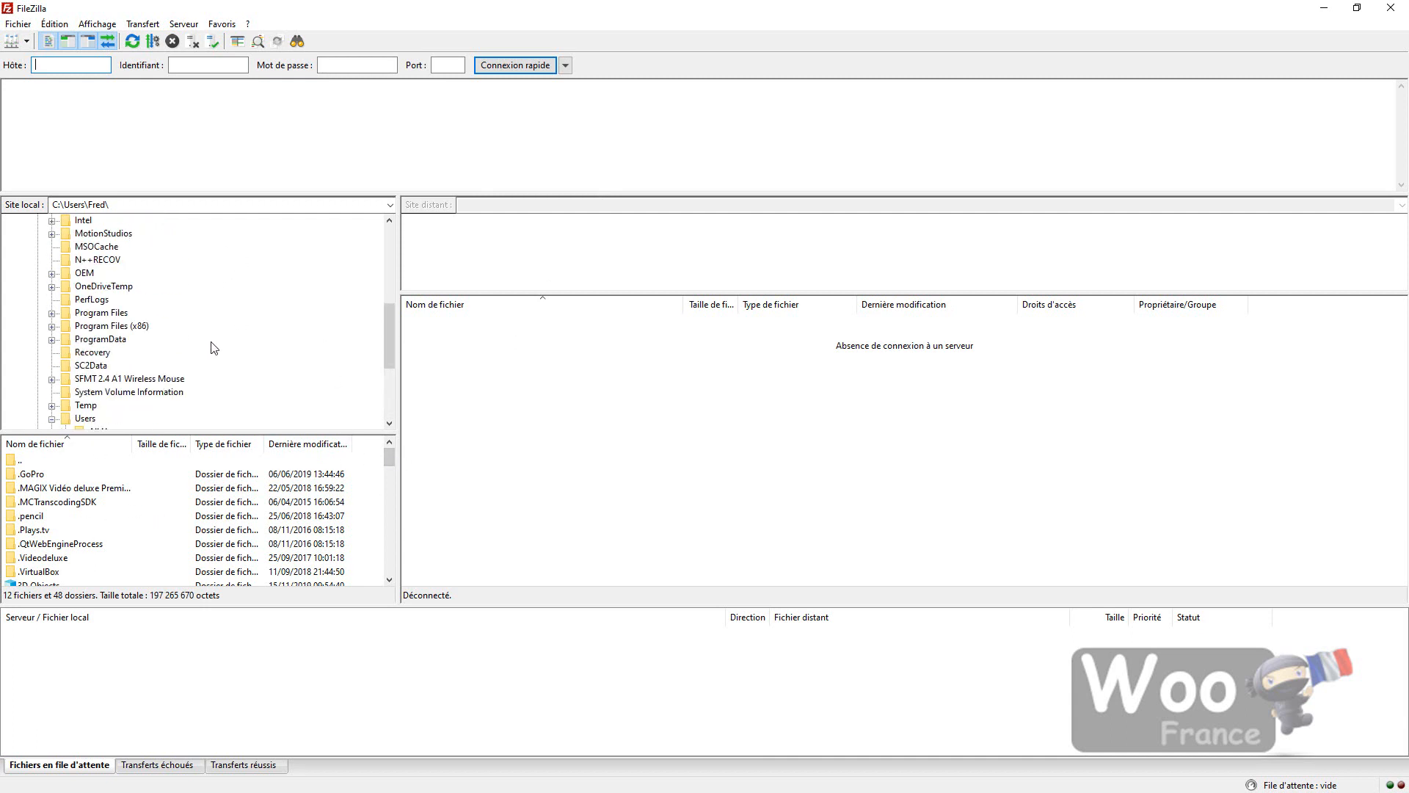
scroll(206, 367, down, 6)
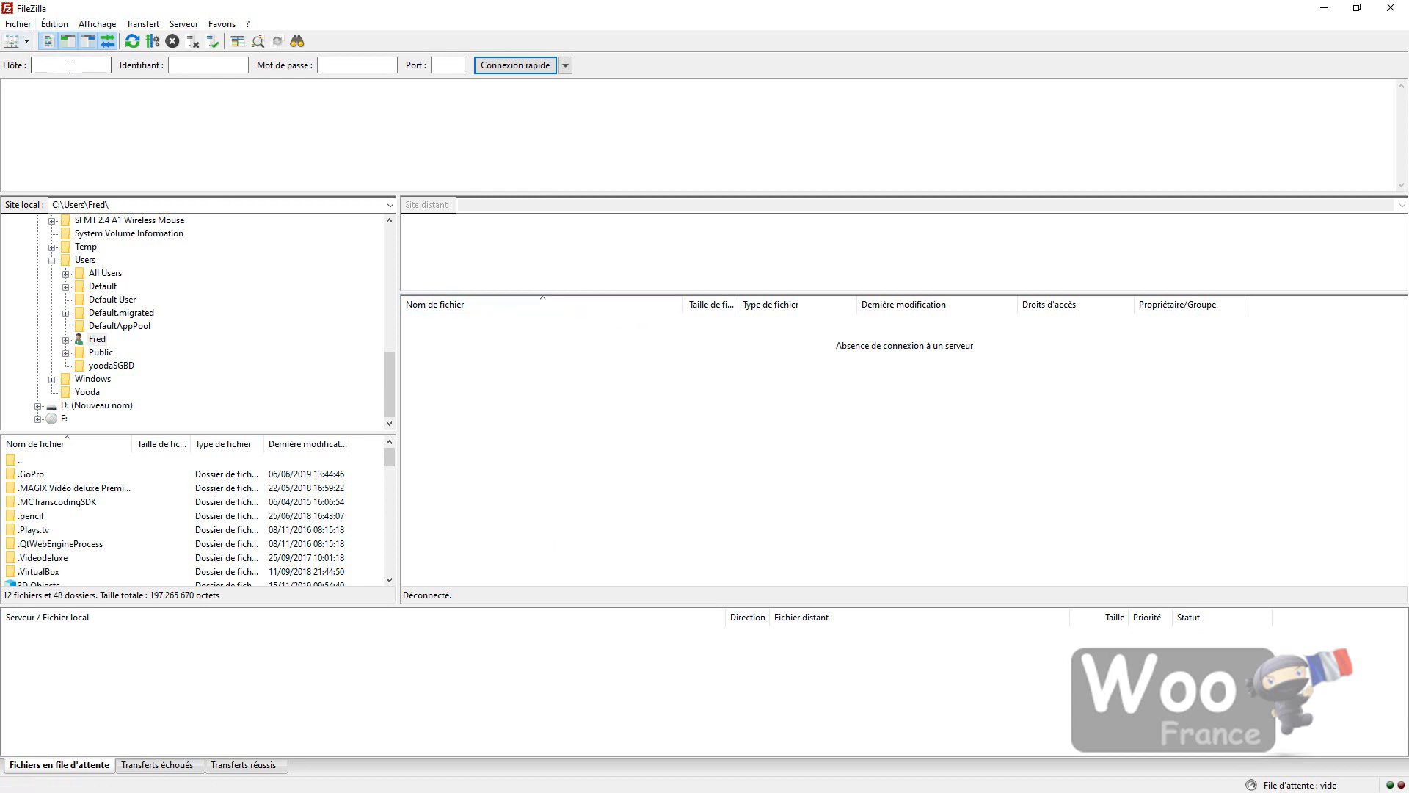
Set the quick connection port to 21, leaving the host, login and password blank.
click(342, 65)
click(448, 65)
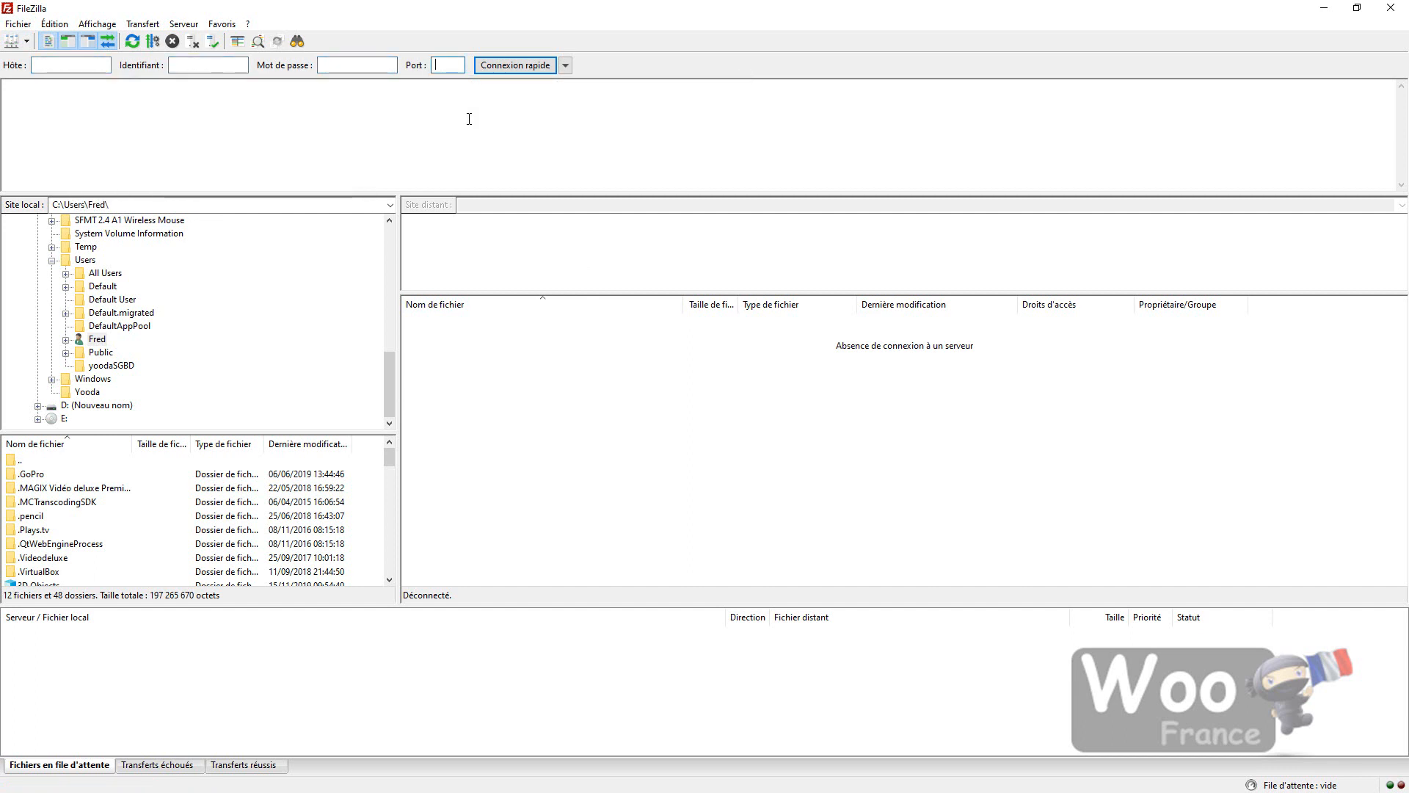
click(393, 150)
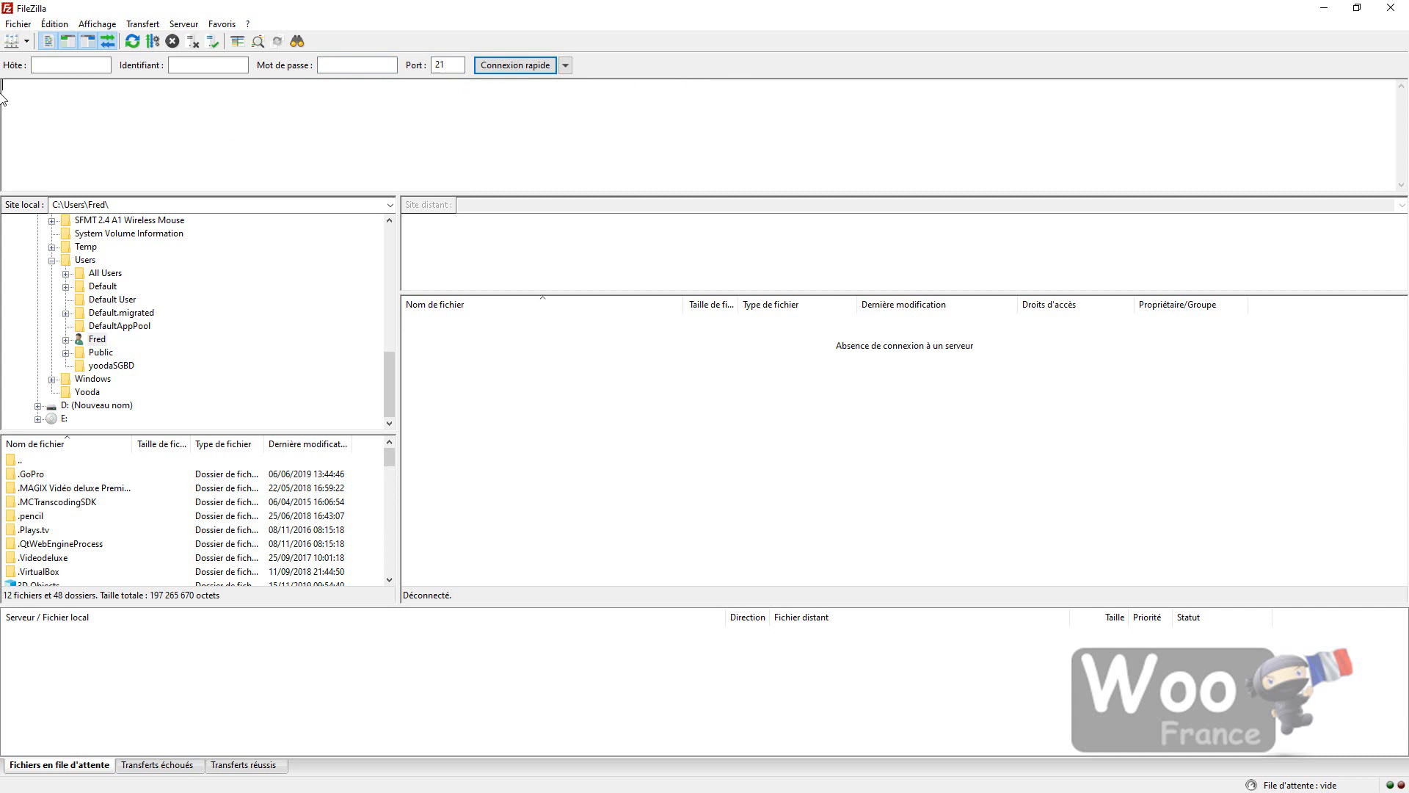
Open the Woo ORG entry in the Site Manager and check its FTP host, login and password against the code-worg.pptx presentation in PowerPoint.
click(13, 42)
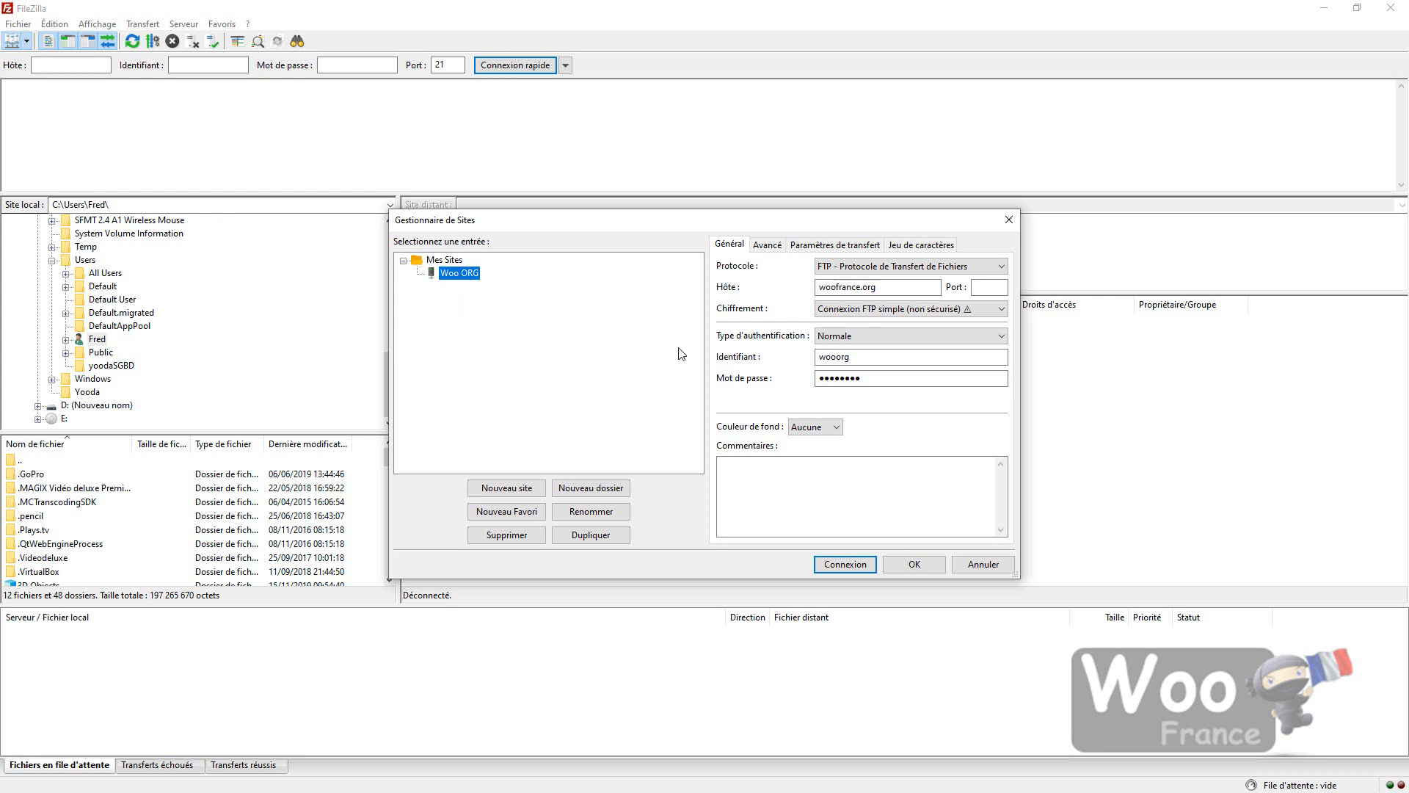
click(896, 287)
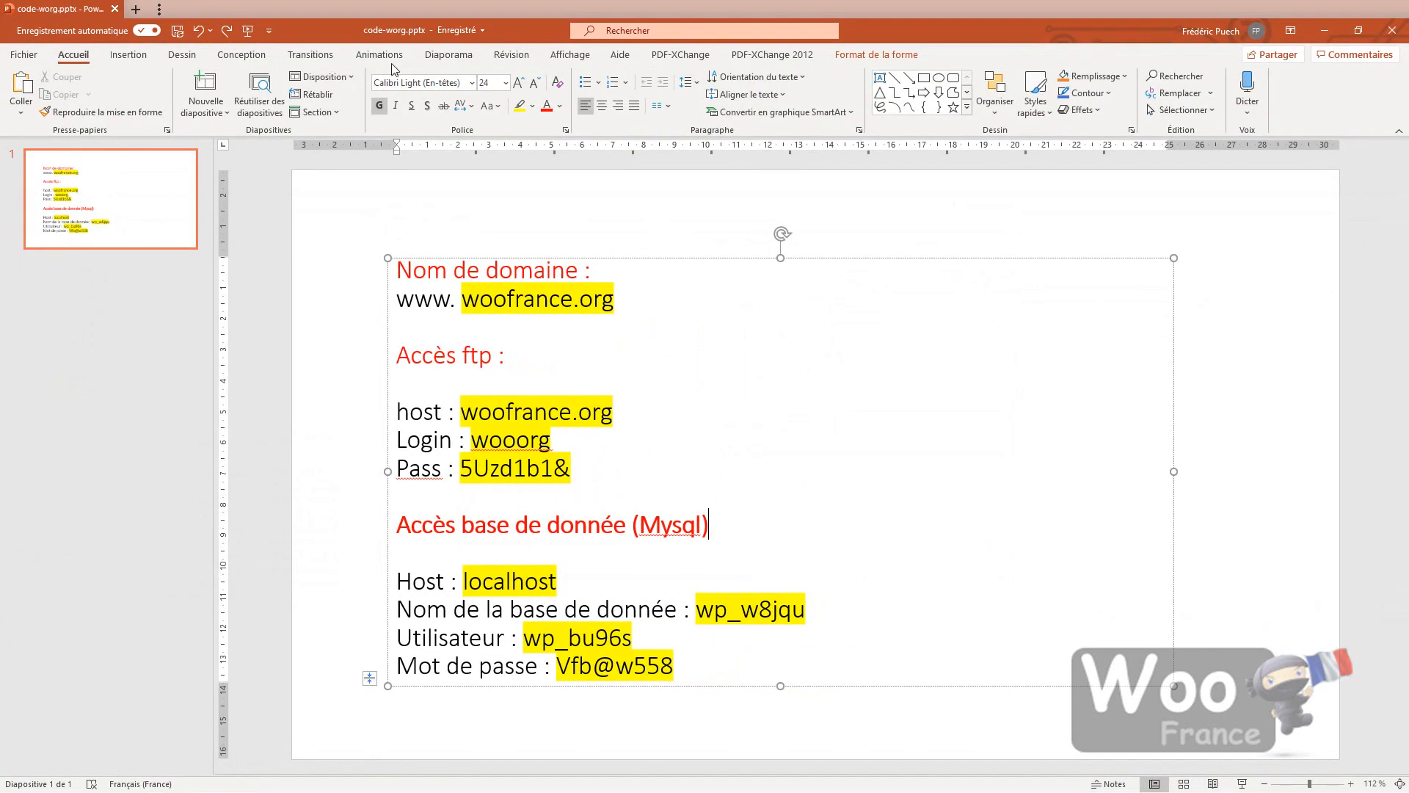
double_click(558, 412)
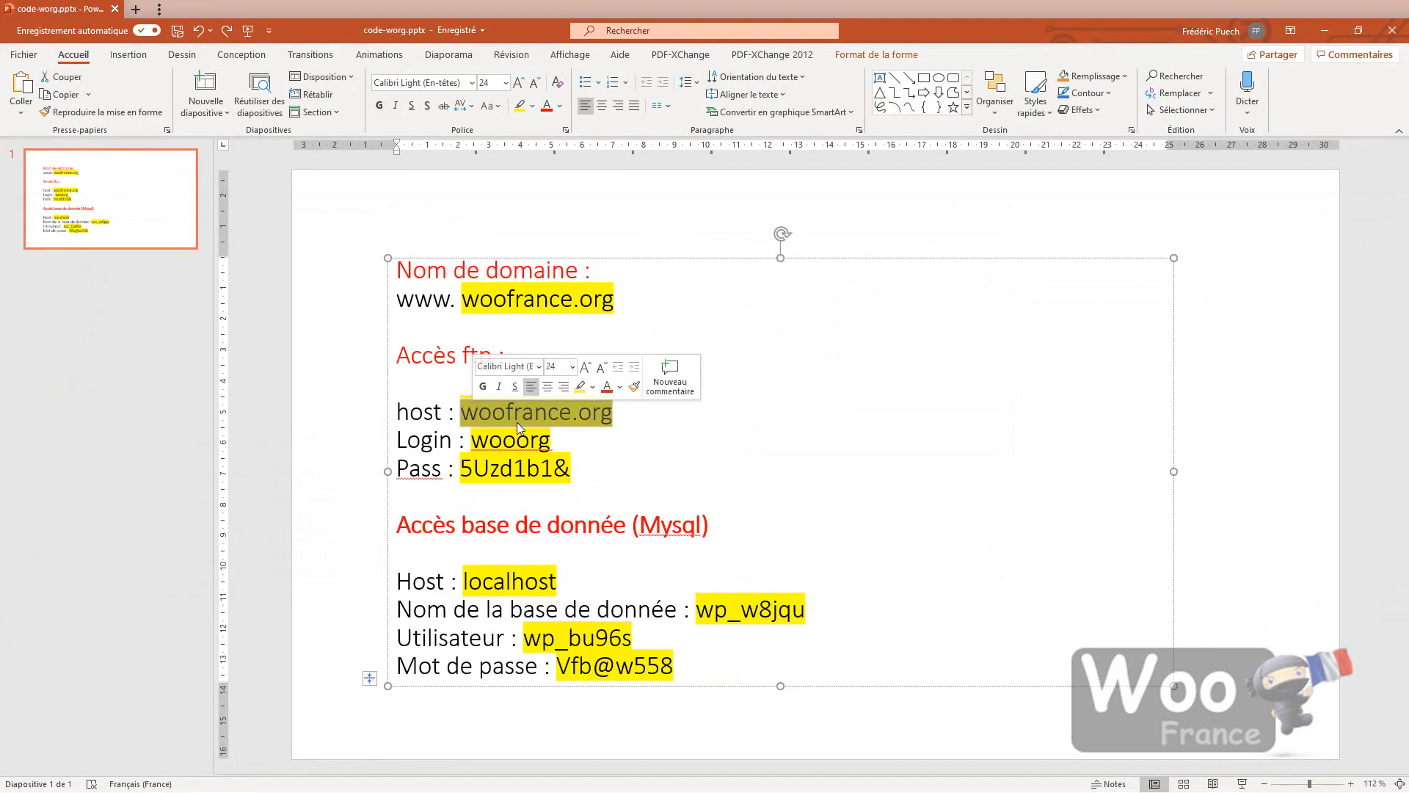
double_click(510, 440)
click(551, 471)
double_click(551, 471)
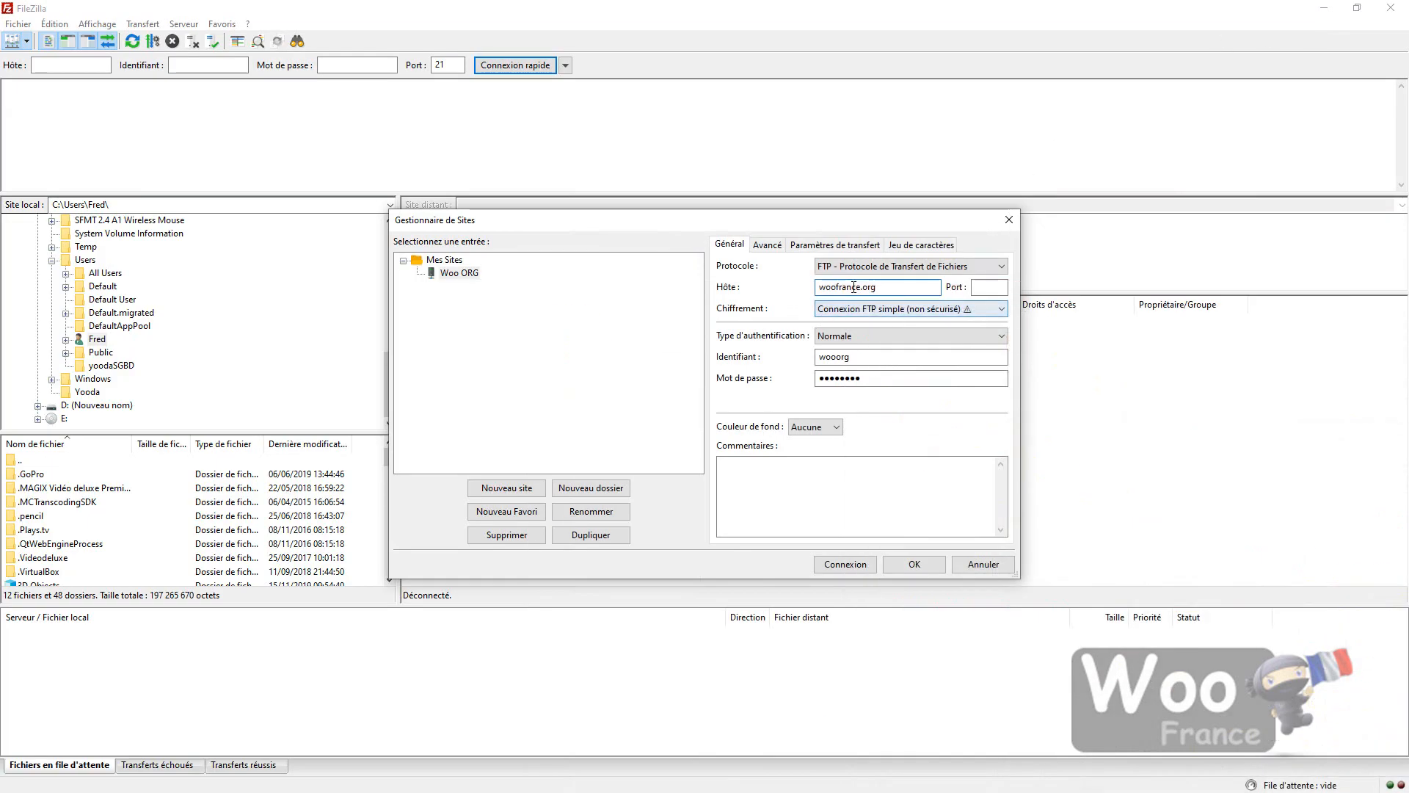
Back in FileZilla, set the Woo ORG site's port to 21 and connect to the server.
click(883, 379)
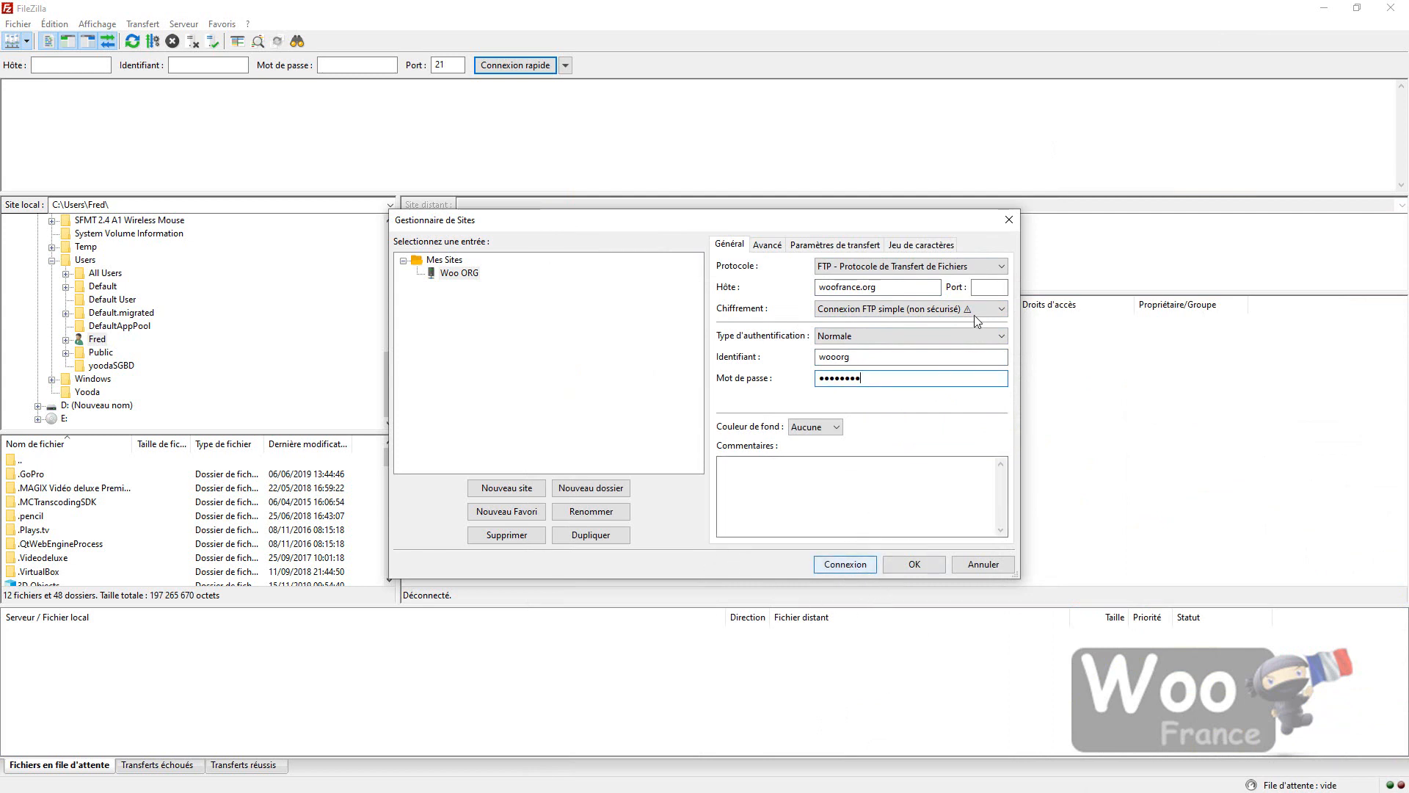
click(995, 286)
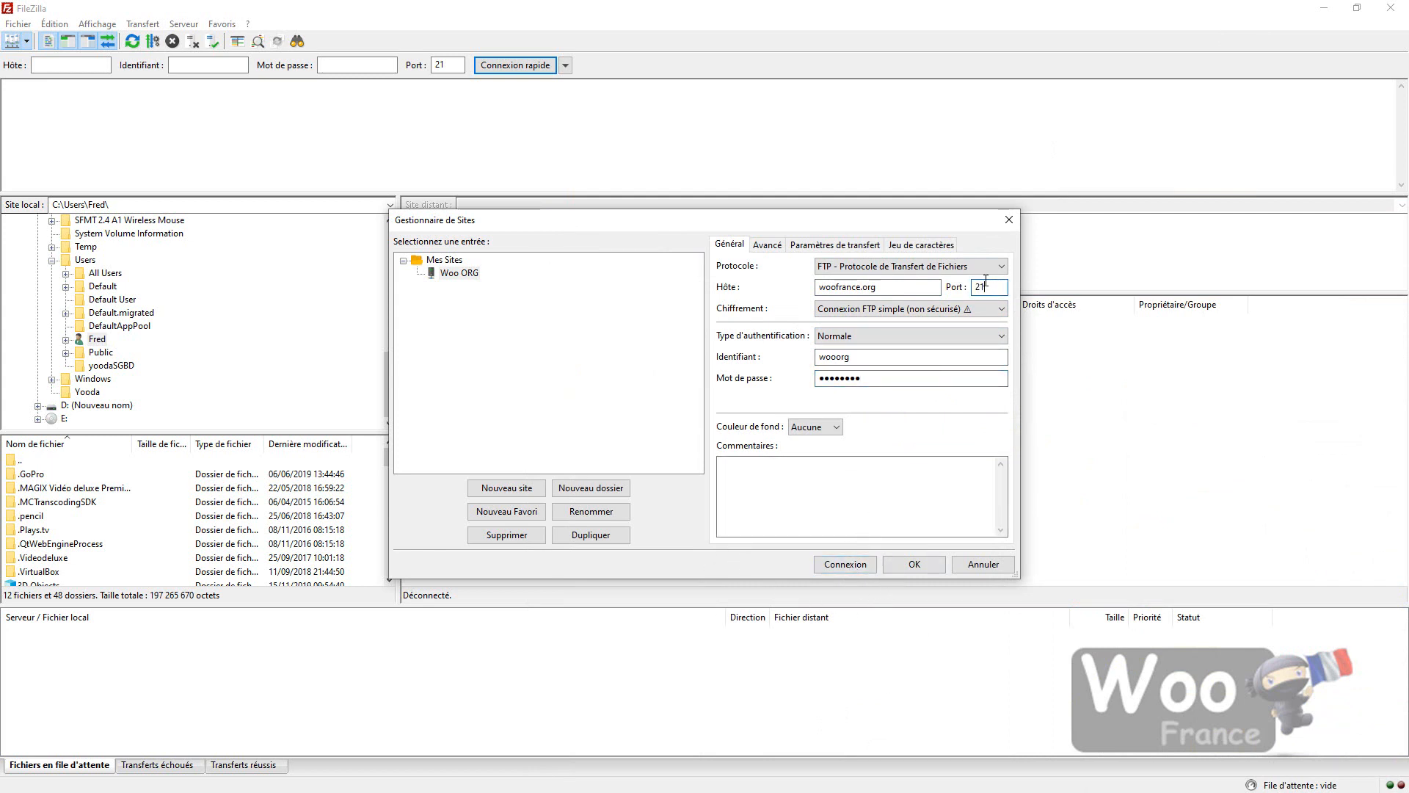
click(845, 564)
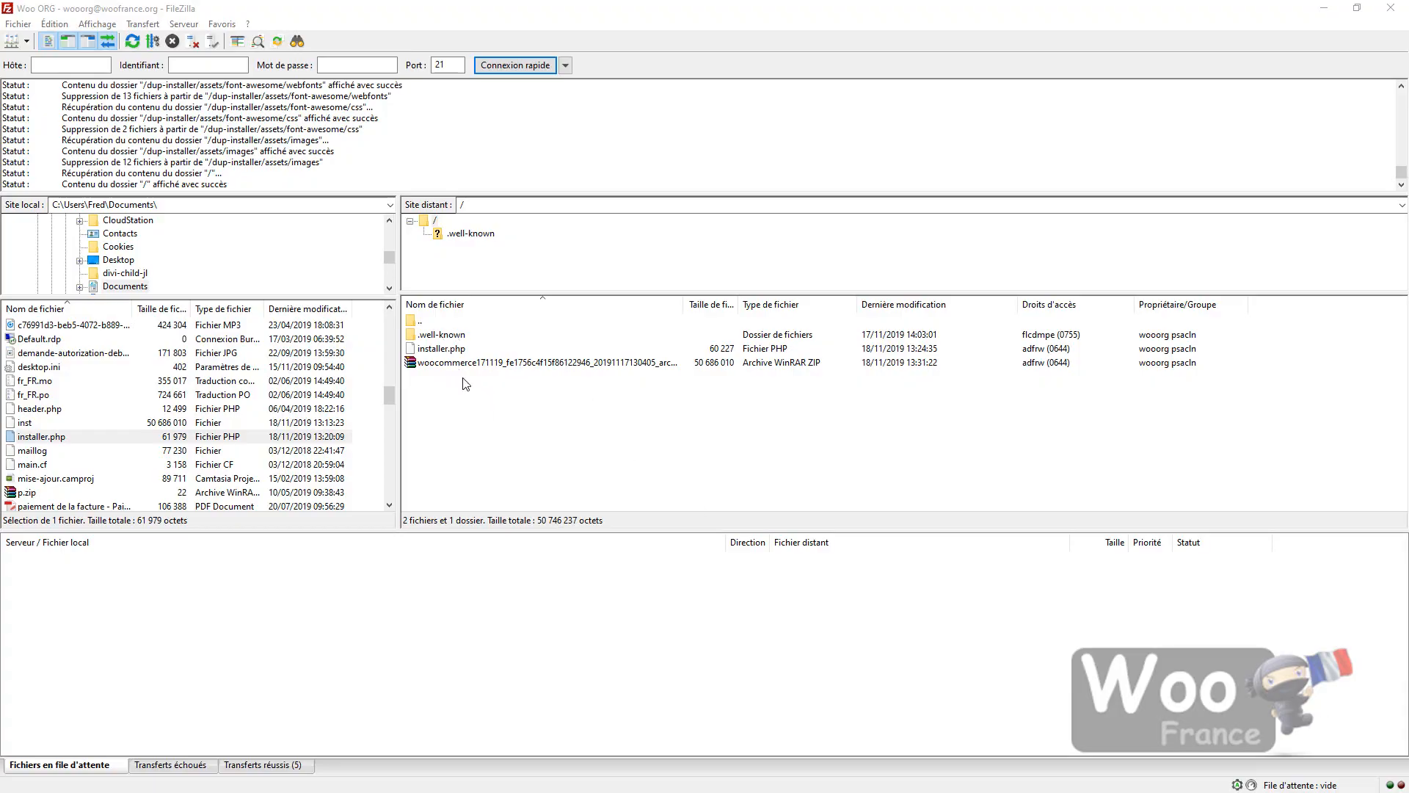
Check installer.php and the woocommerce171119 archive in the remote root folder.
click(446, 349)
click(451, 362)
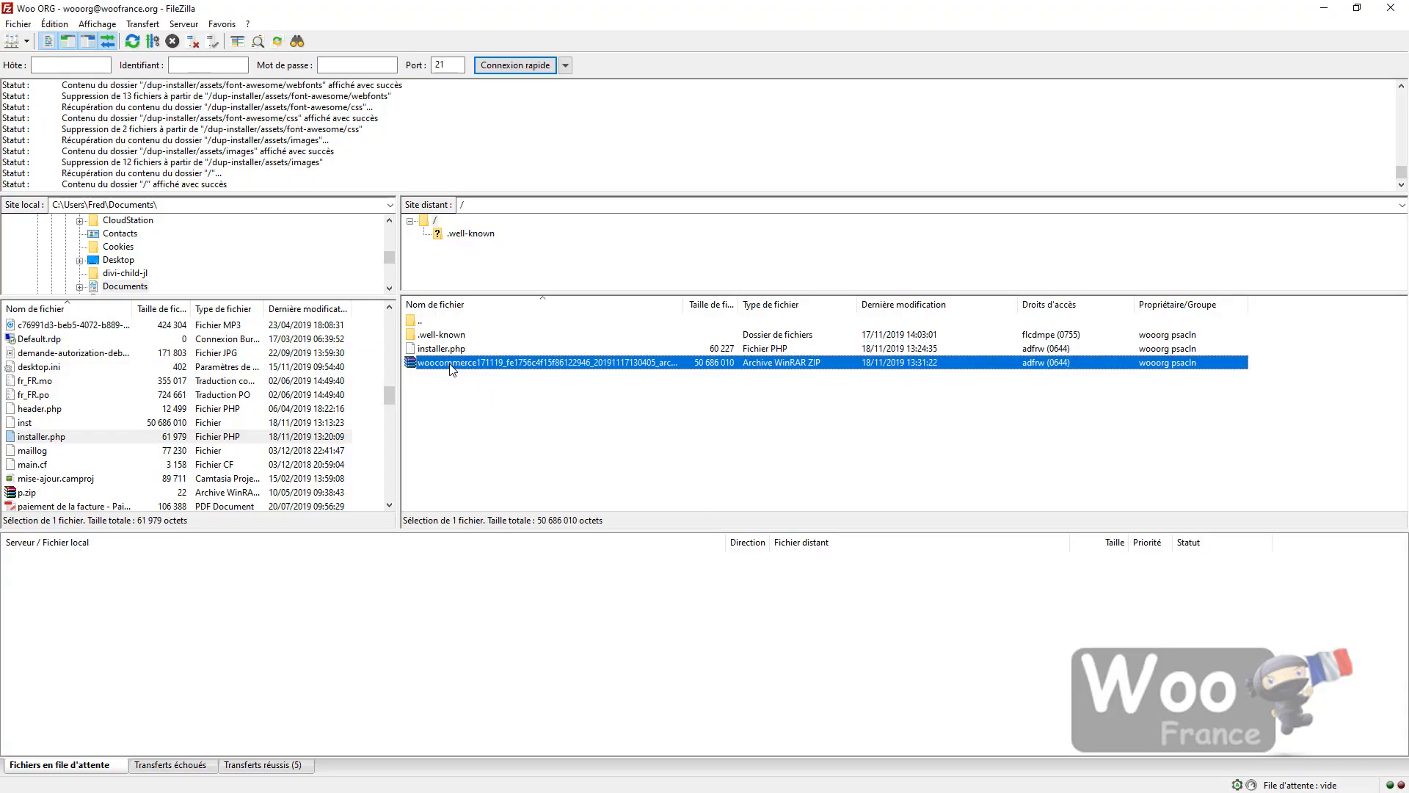
click(463, 425)
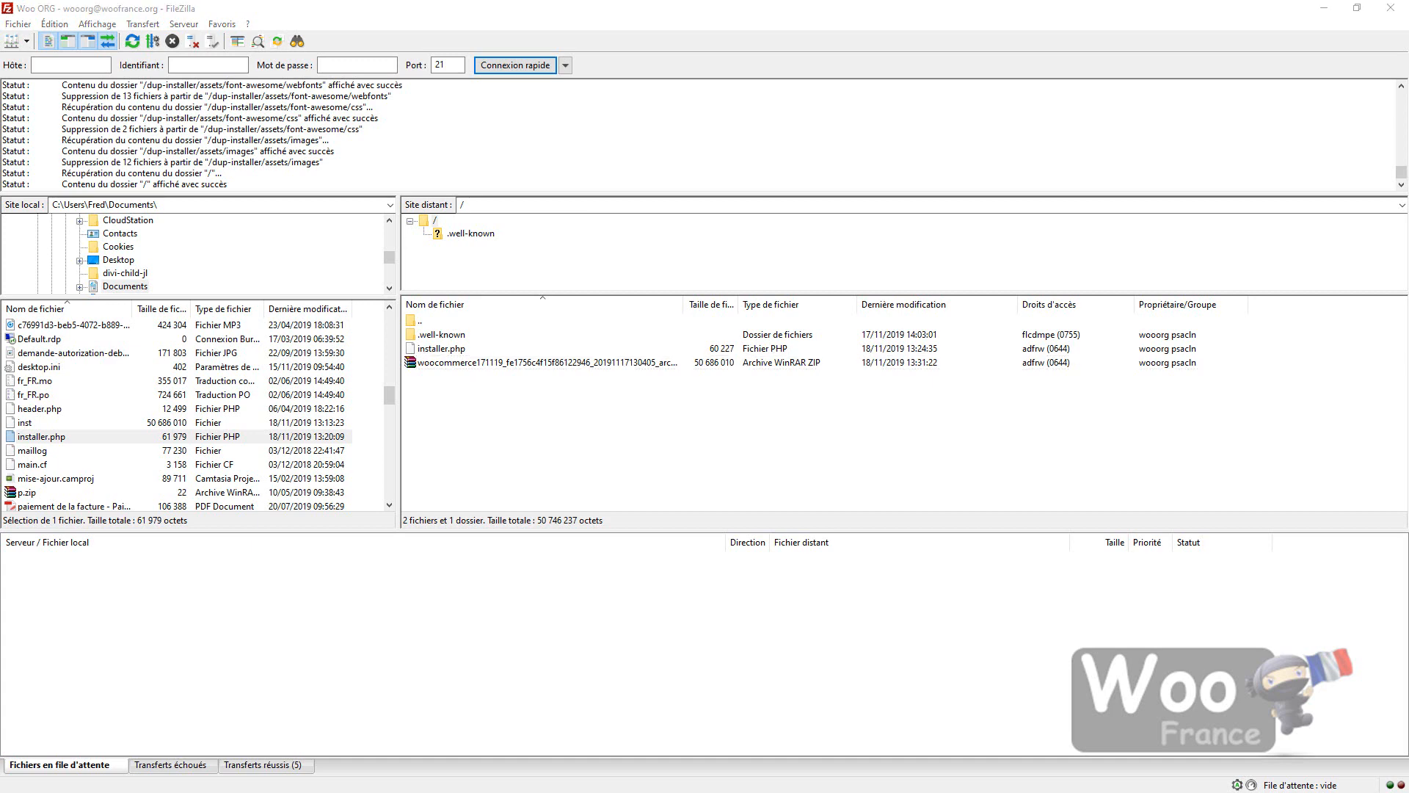
Switch to Chrome and open woofrance.org/installer.php to launch the Duplicator installer.
key(alt+Tab)
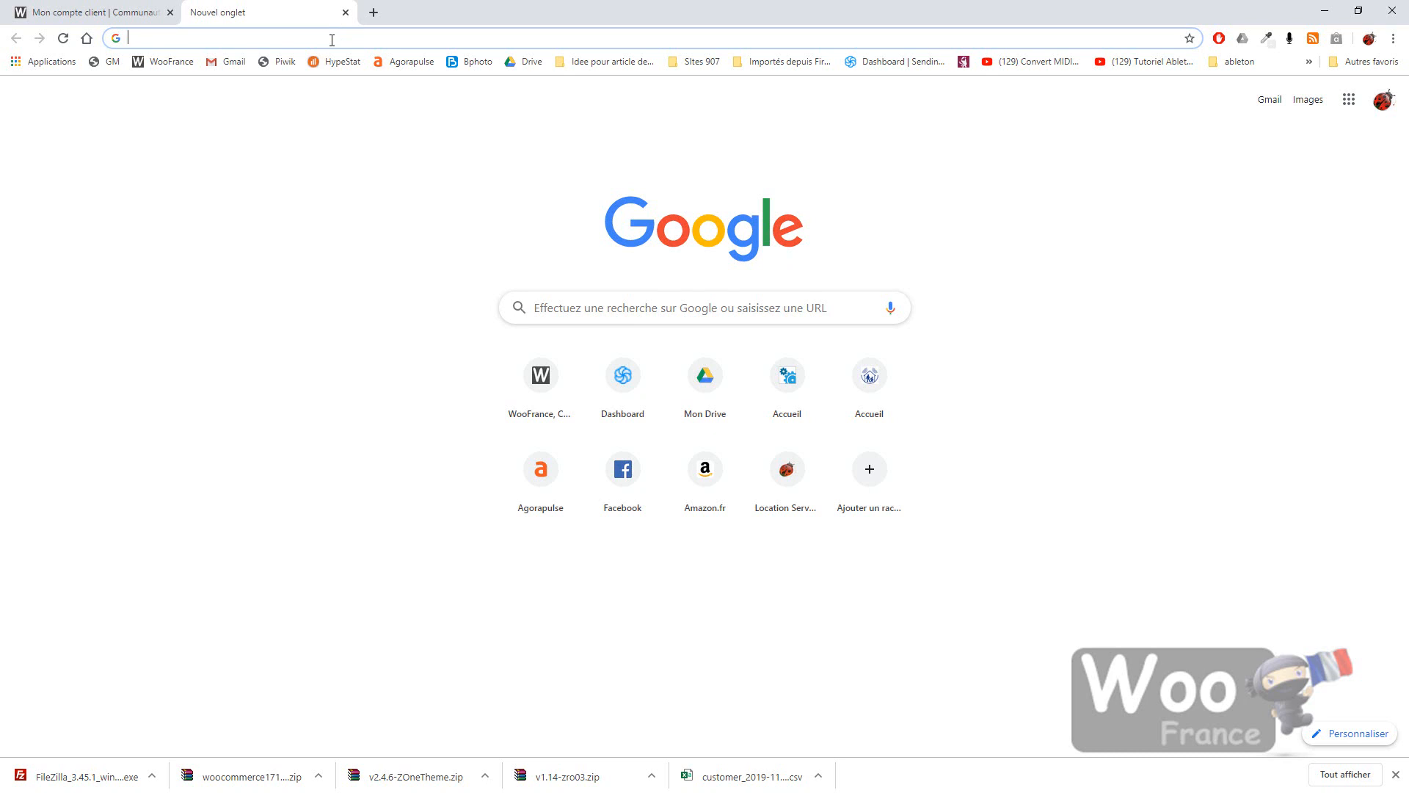
text(woofrance.fr)
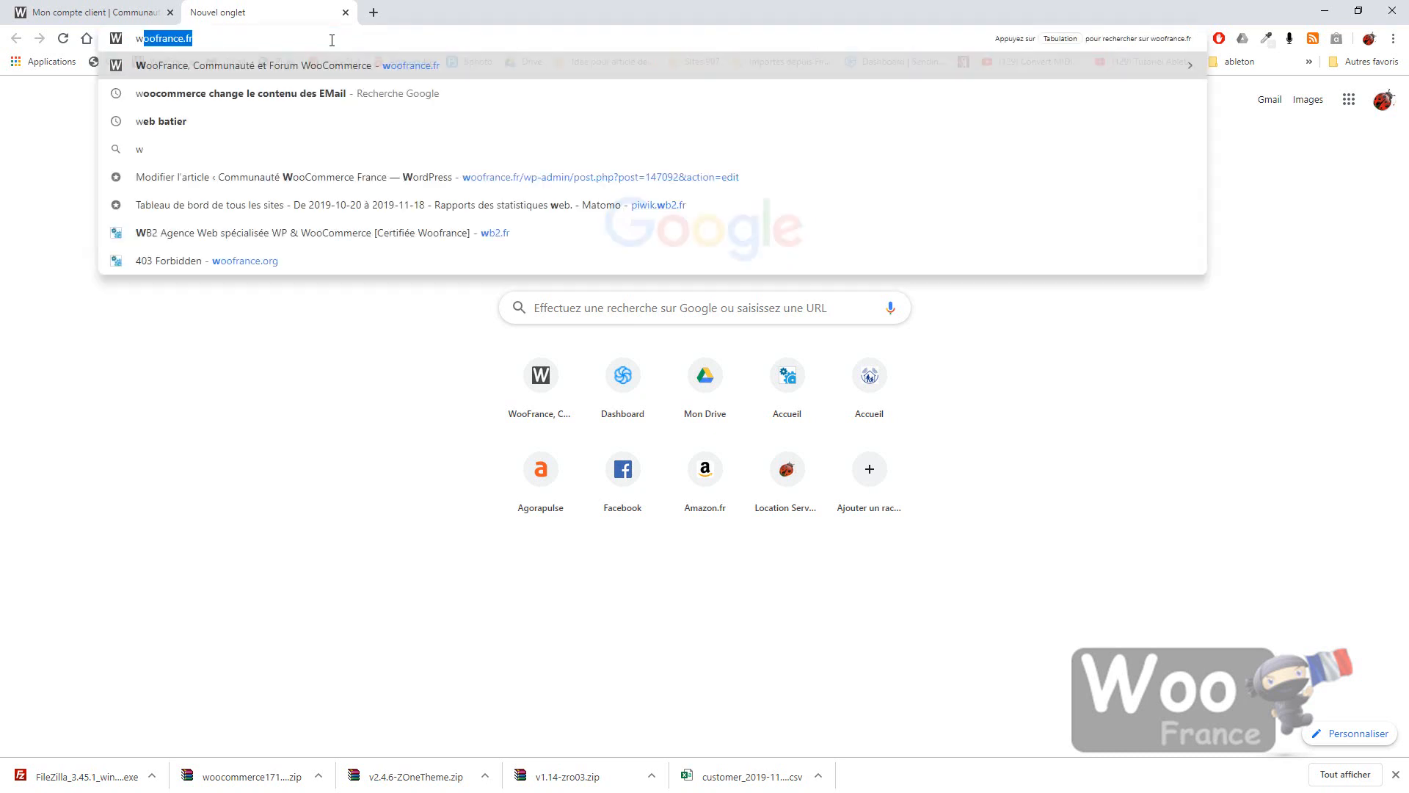
key(BackSpace)
key(BackSpace)
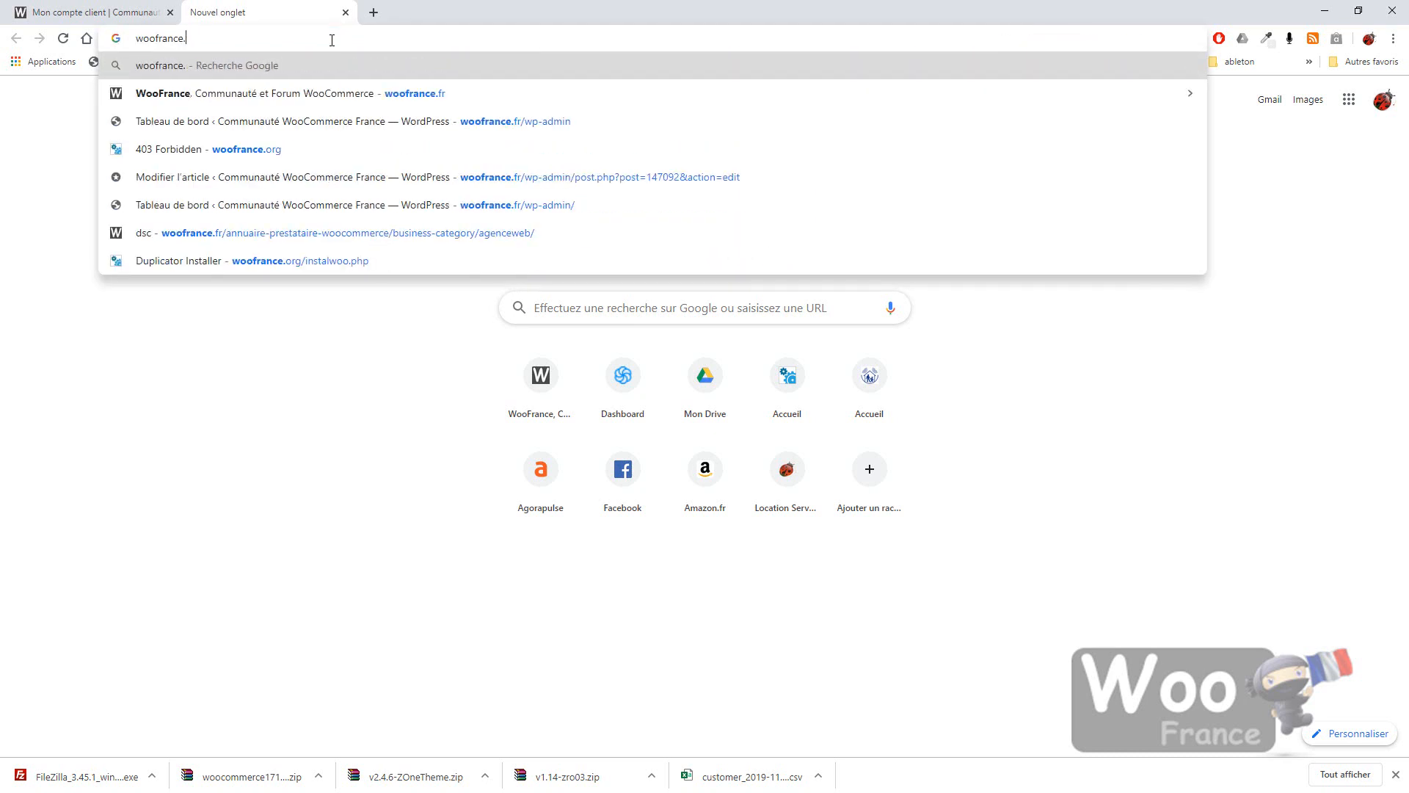
text(org)
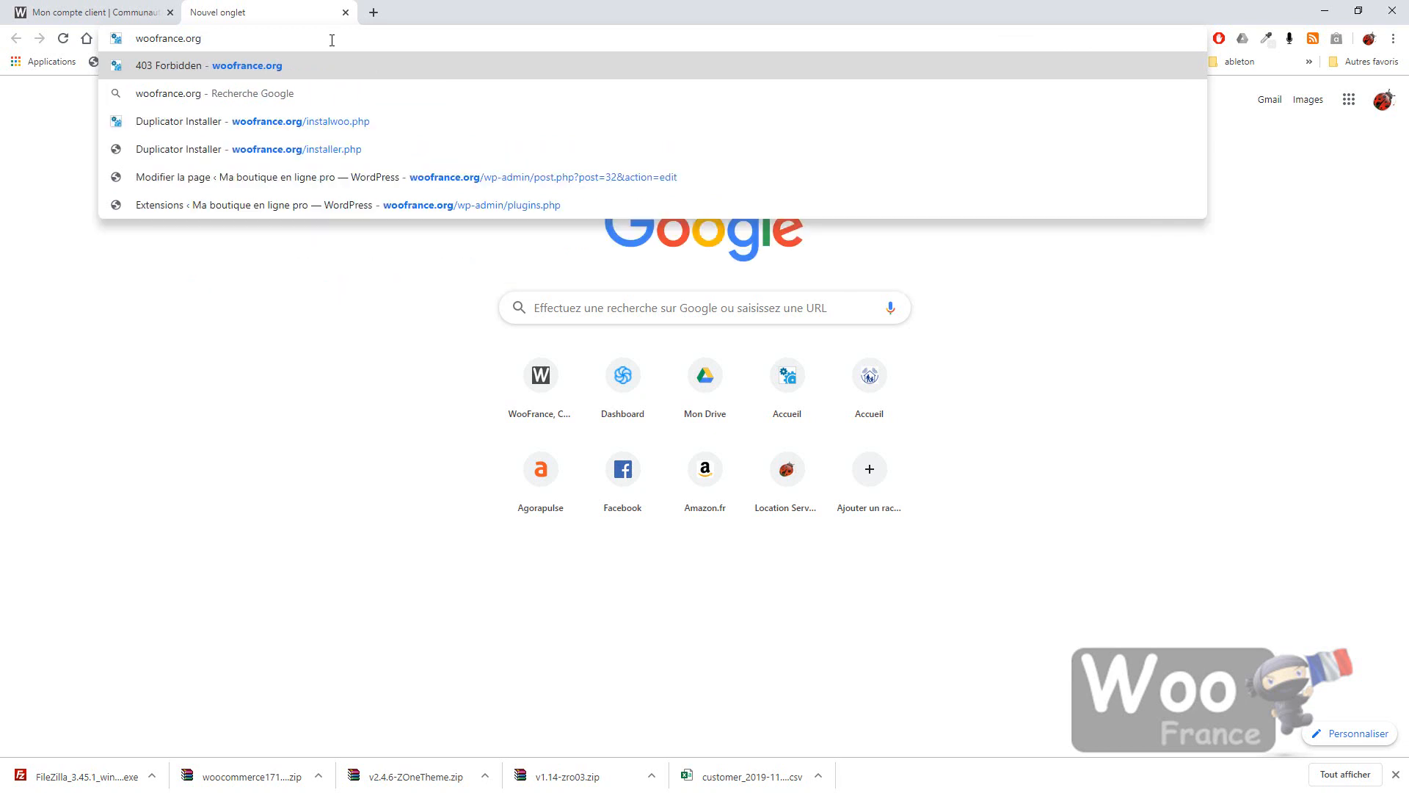
key(Down)
key(Down)
key(Down)
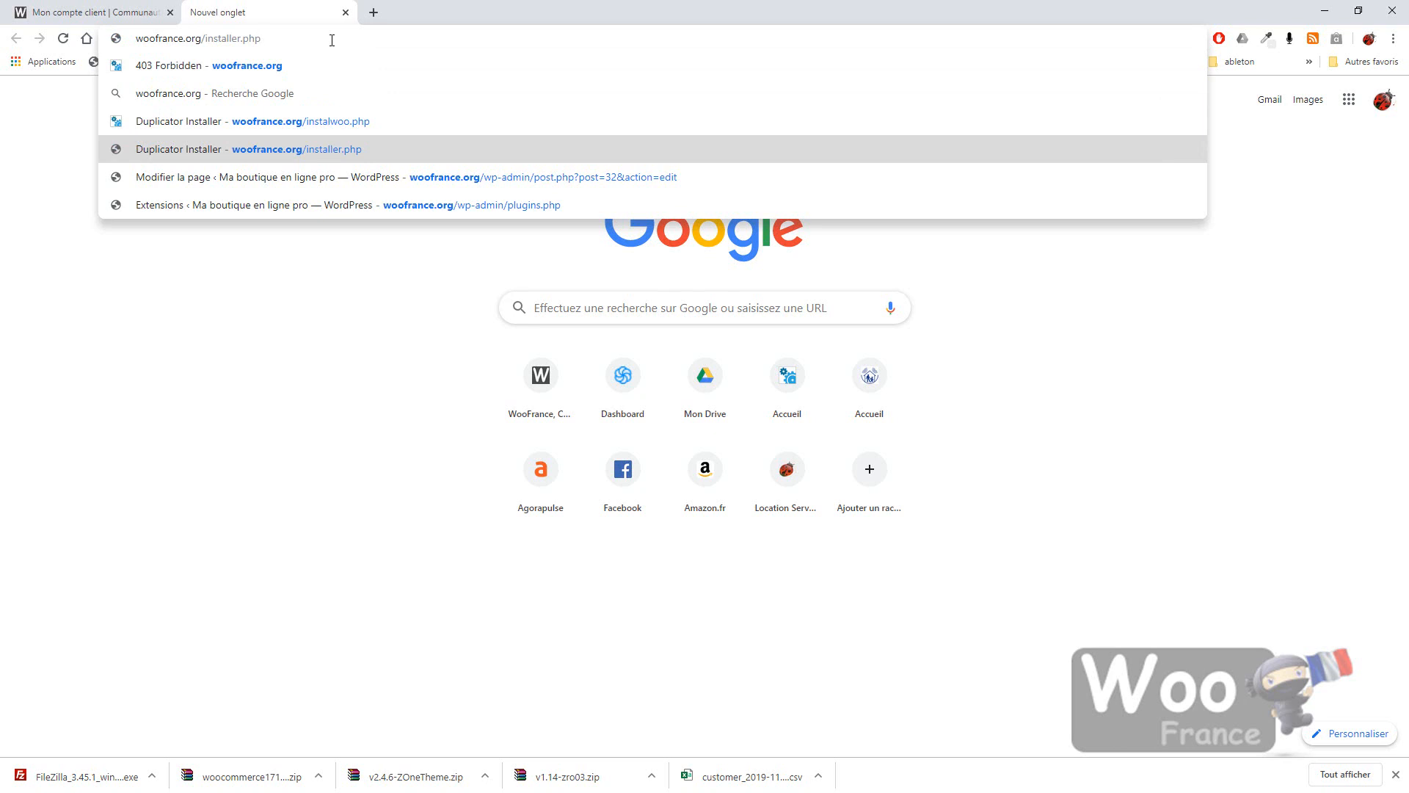
key(Return)
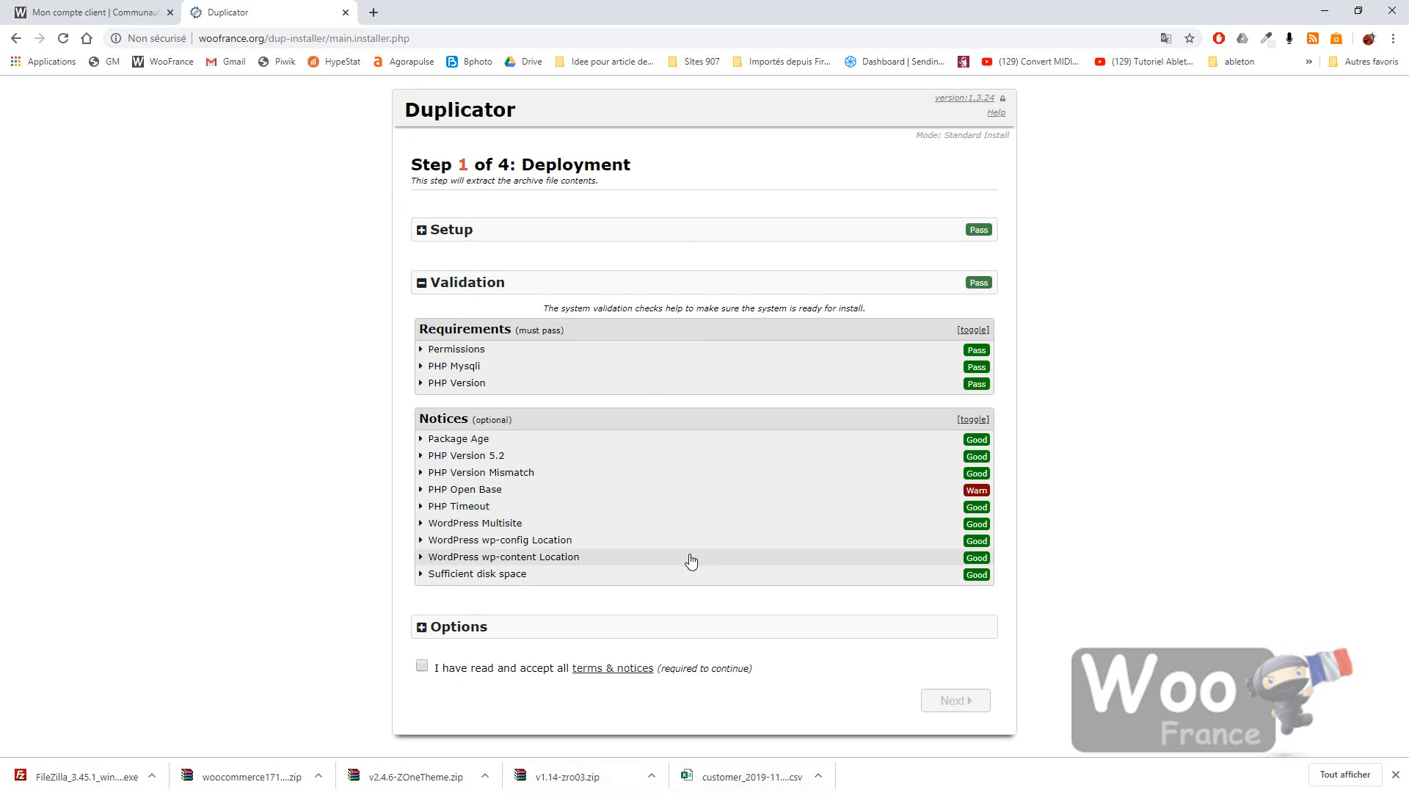
Accept the terms and notices, review the PHP Open Base notice, and run the Step 1 deployment of the archive.
click(422, 666)
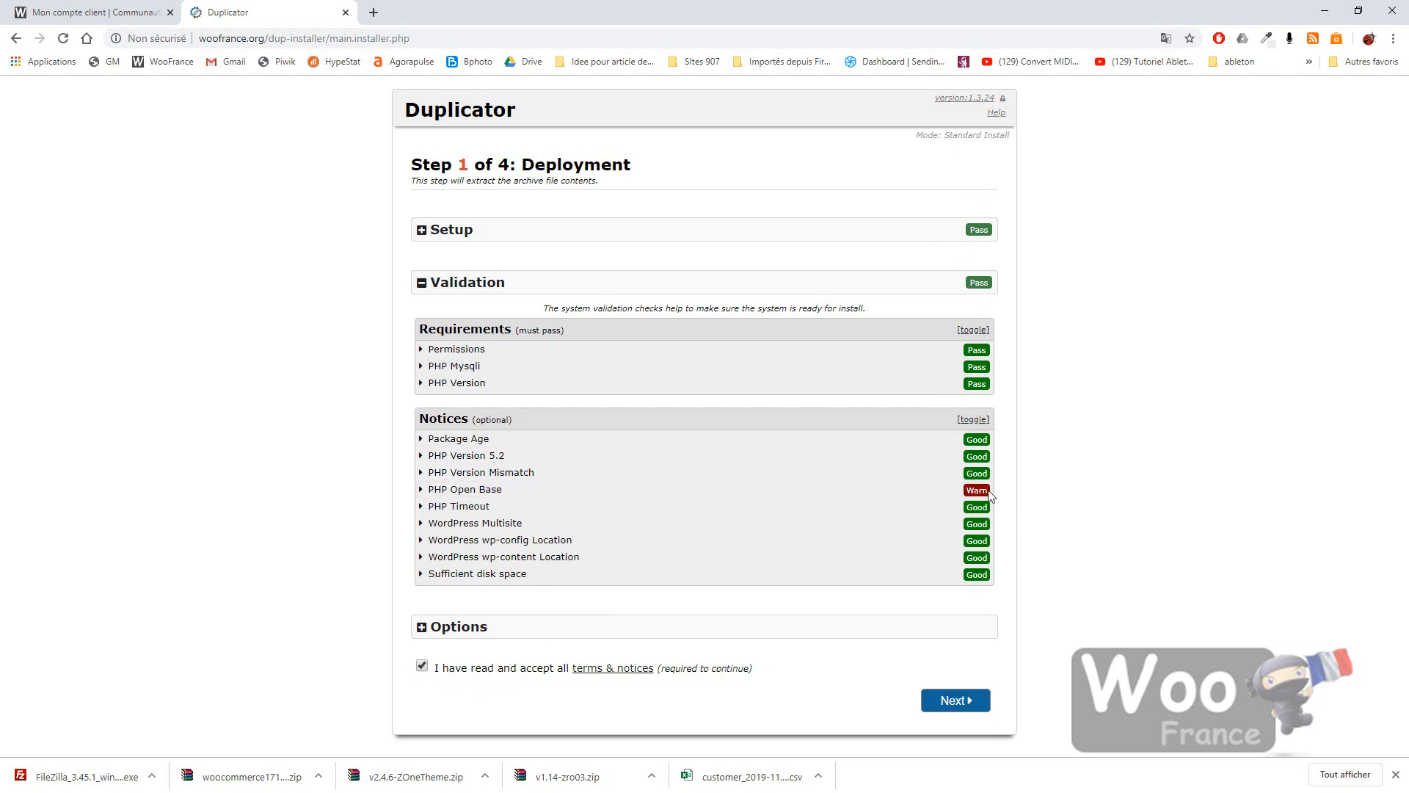
drag(990, 493, 528, 489)
click(863, 669)
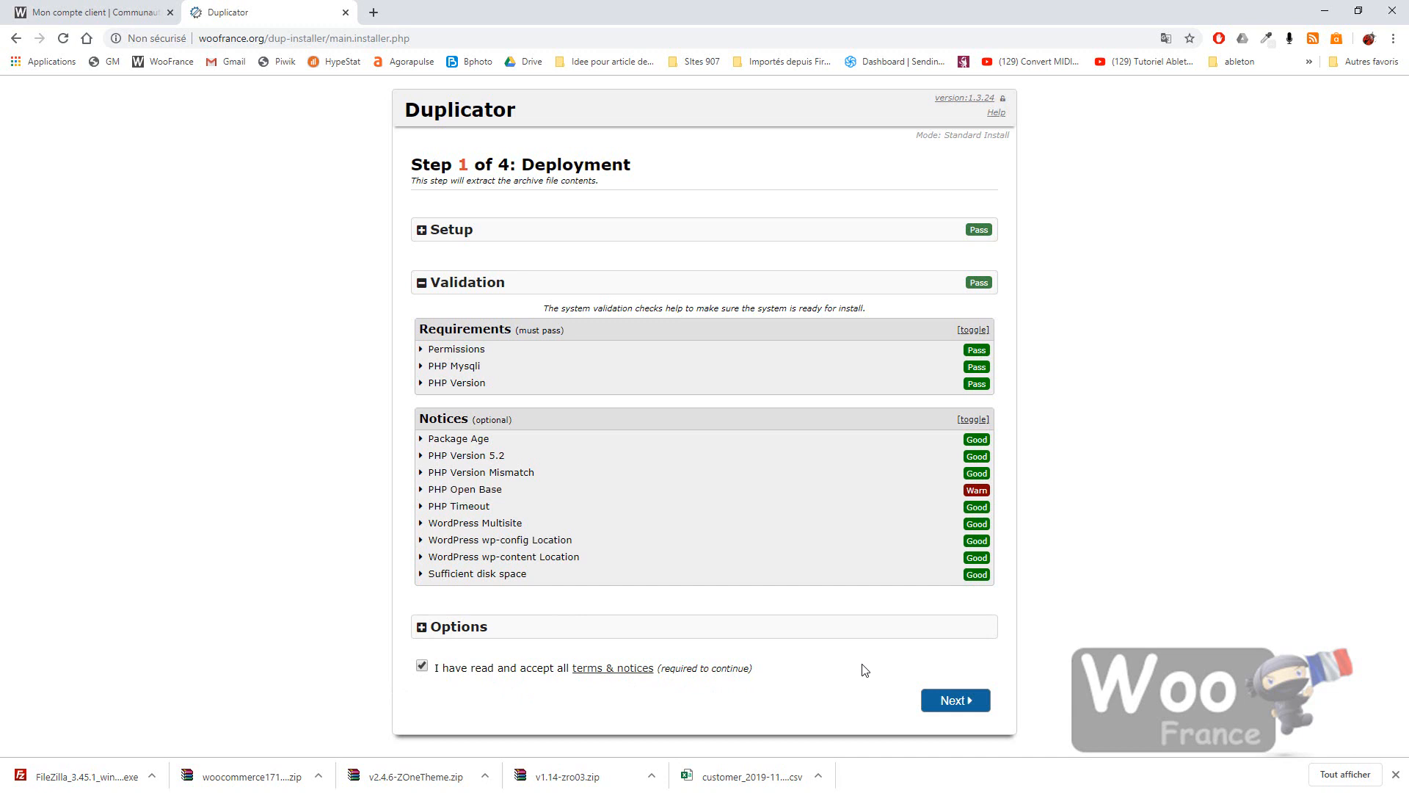
click(963, 702)
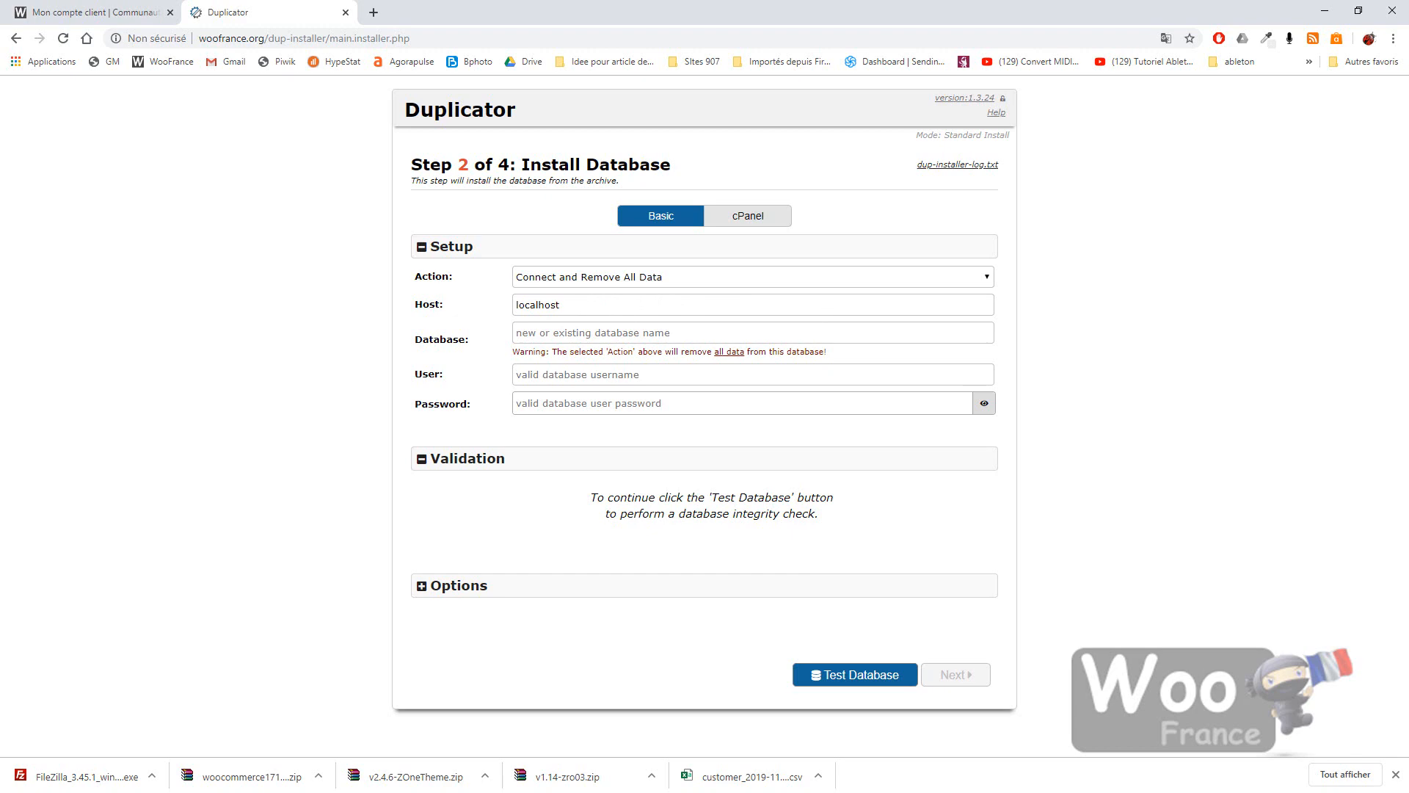
Switch to the PowerPoint notes and look up the MySQL database access details.
key(alt+Tab)
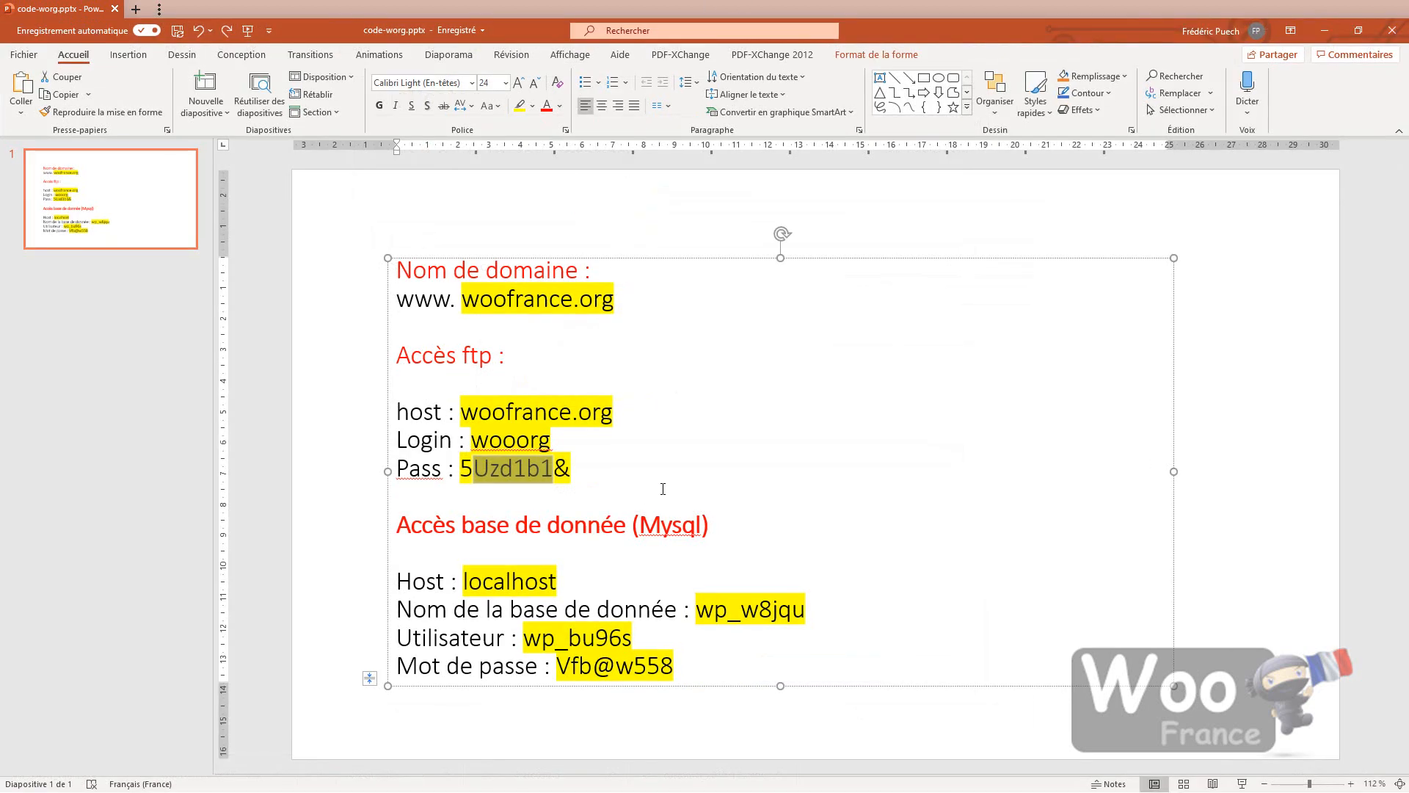
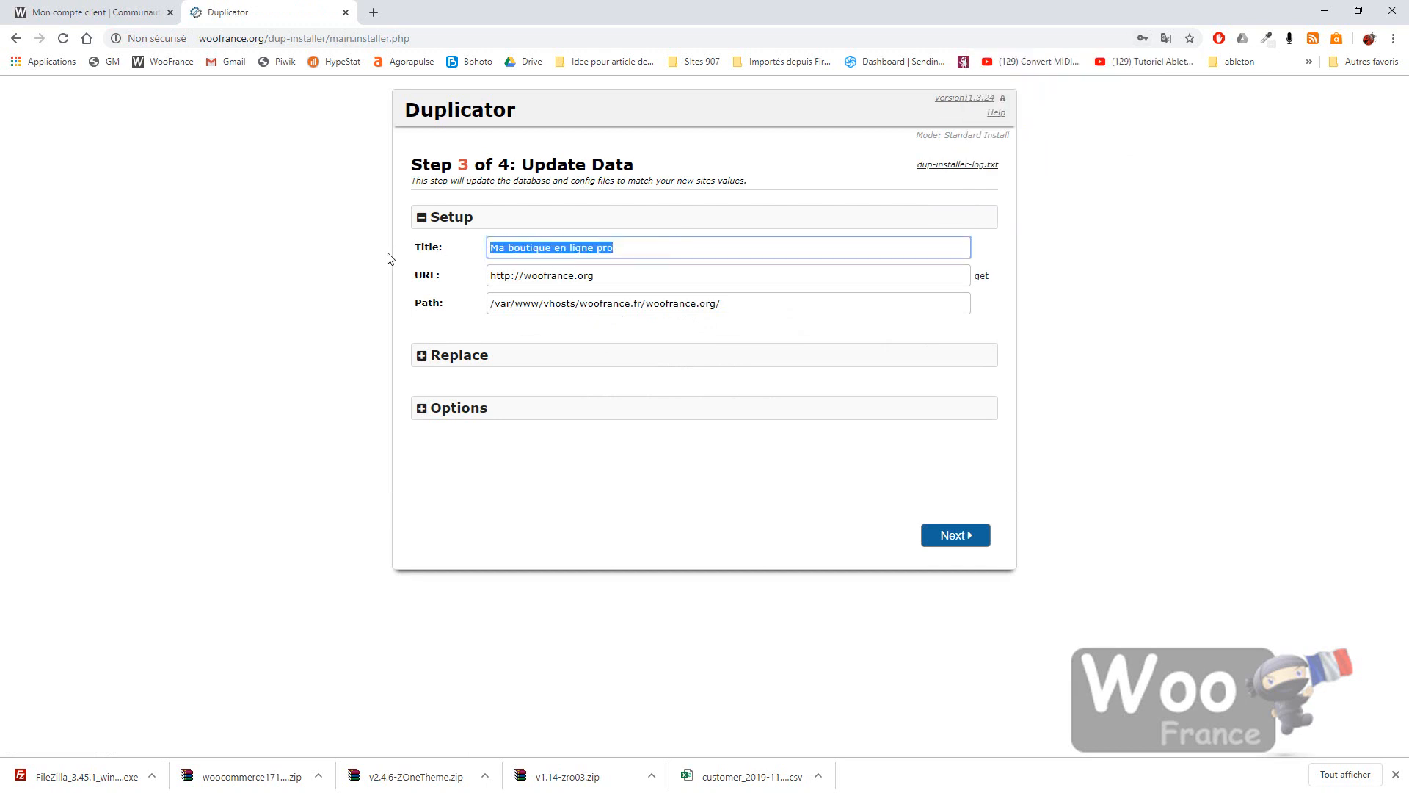
click(635, 281)
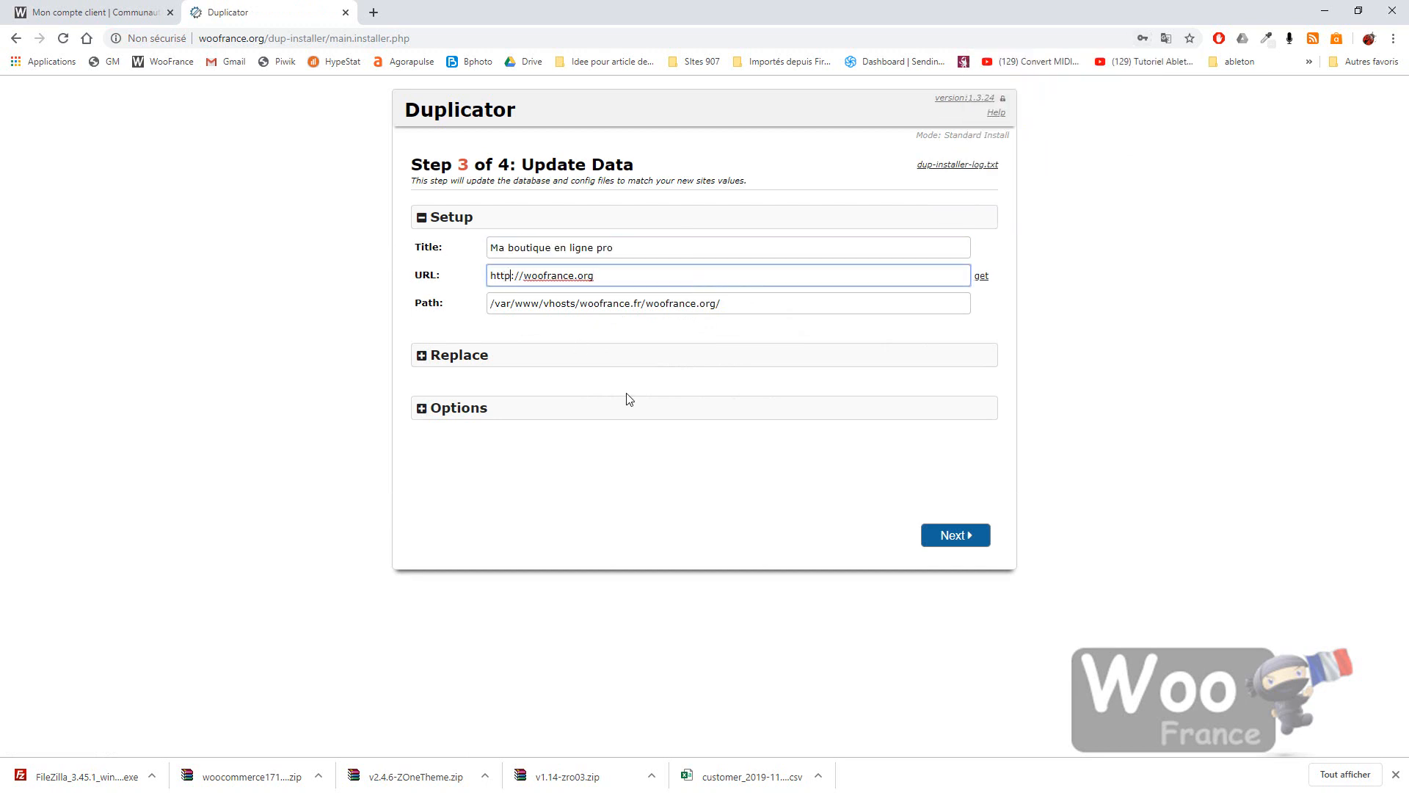
text(s)
click(740, 531)
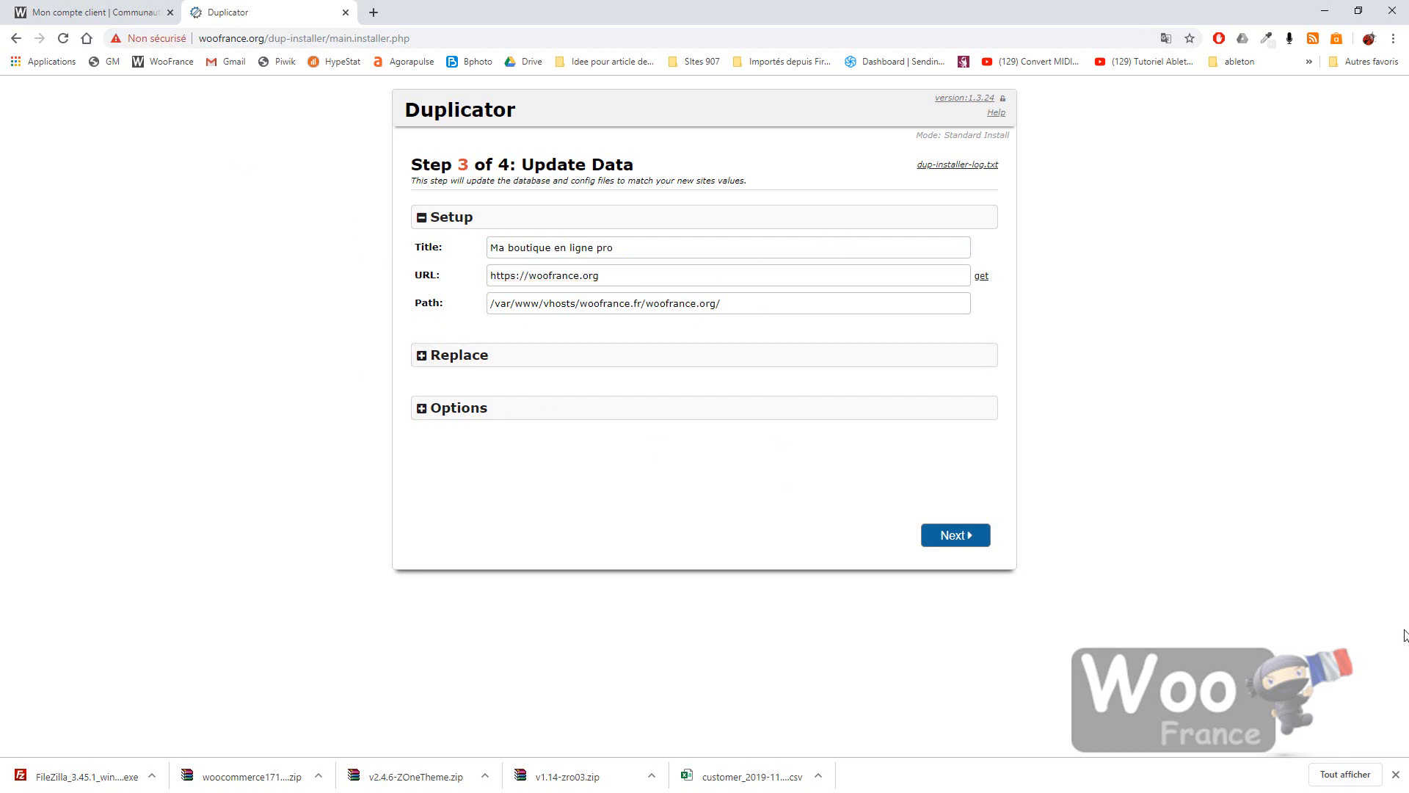
click(962, 536)
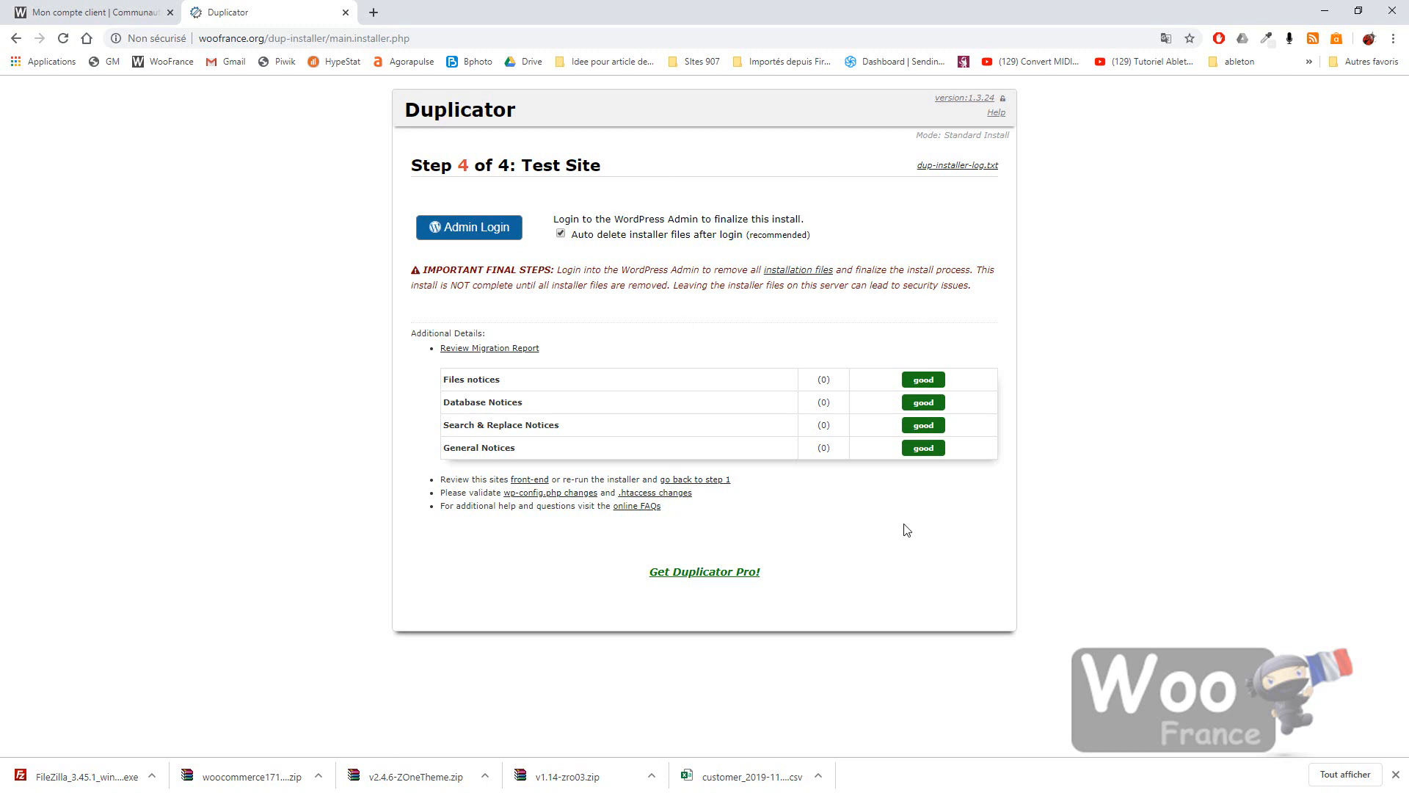
Open the WordPress admin login page from Duplicator's Step 4, keeping automatic deletion of the installer files enabled.
click(487, 229)
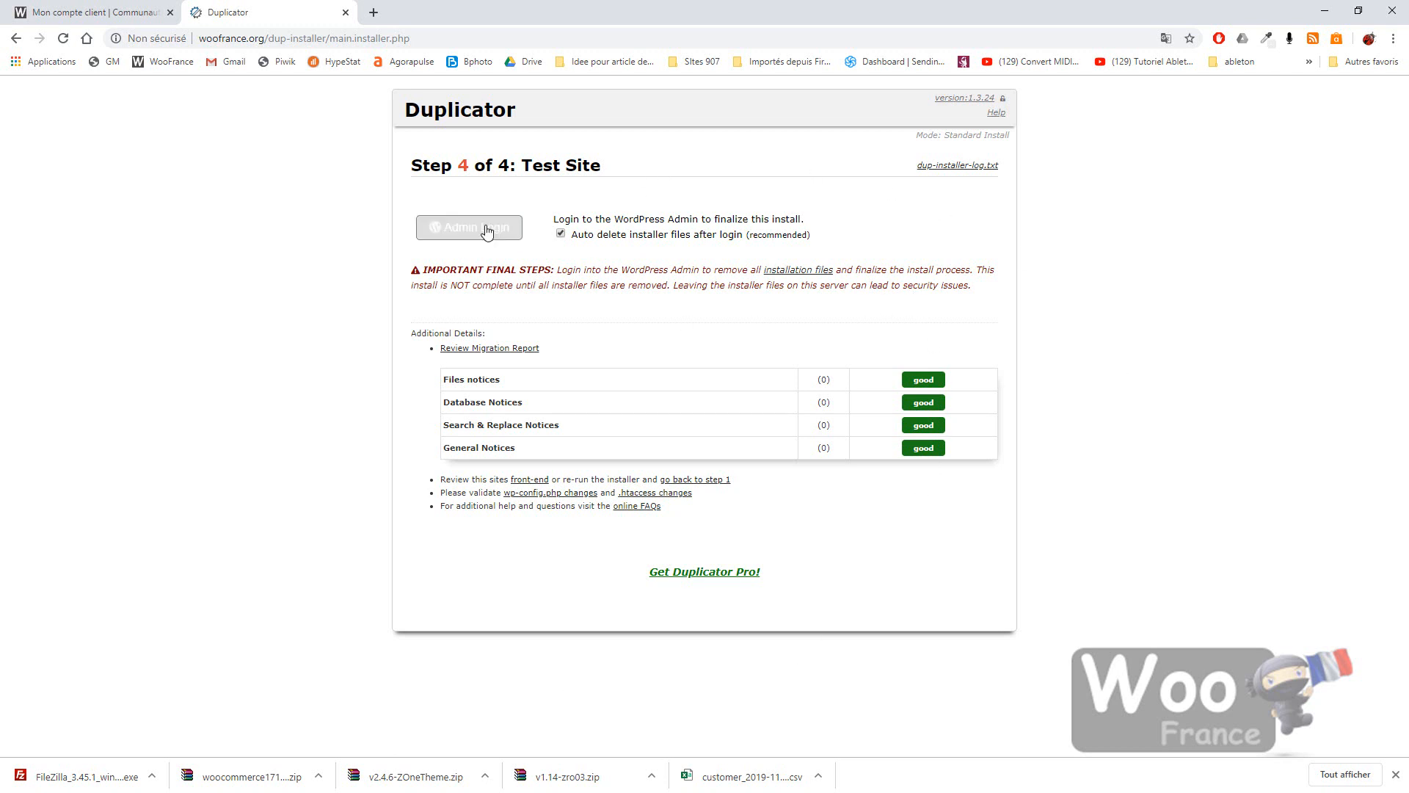
click(470, 233)
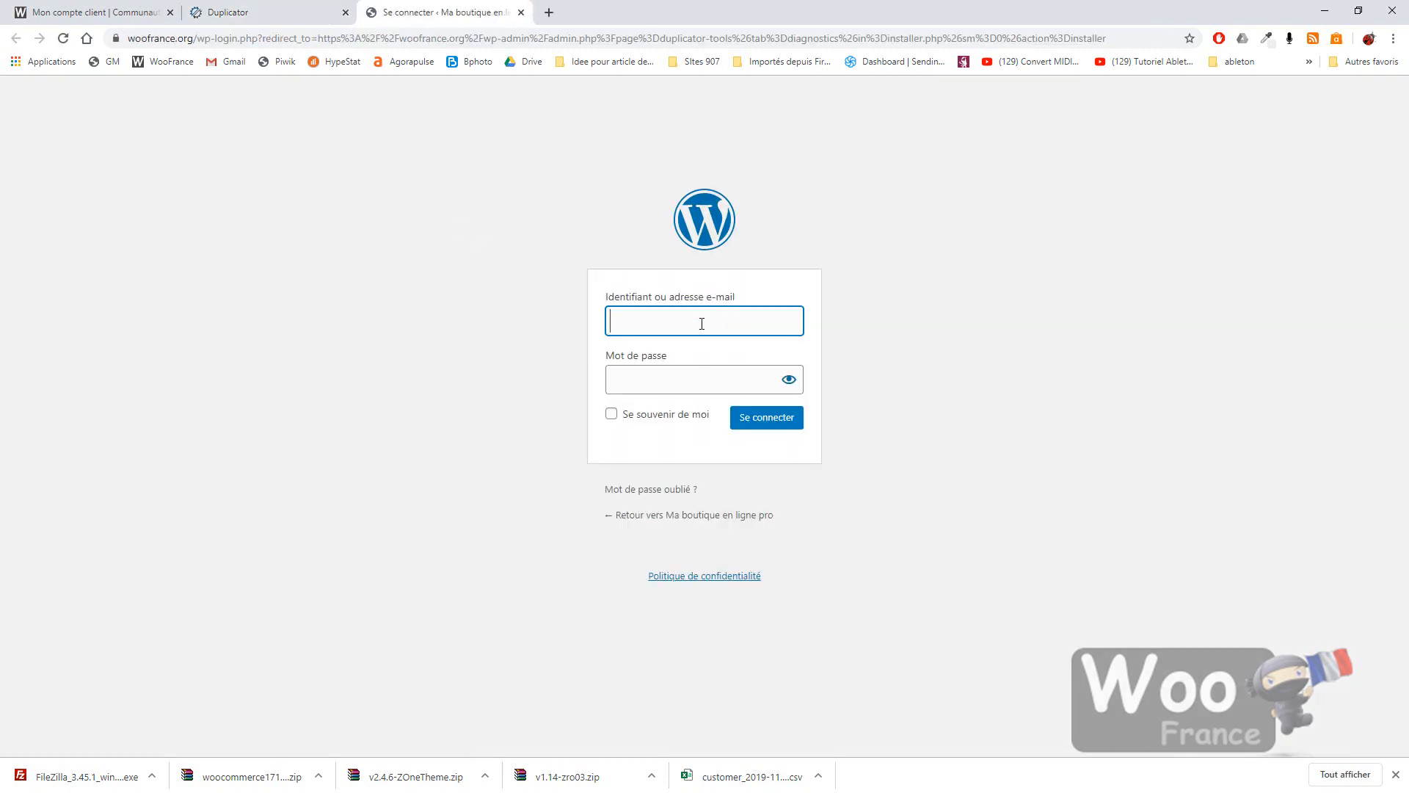
click(702, 323)
click(422, 329)
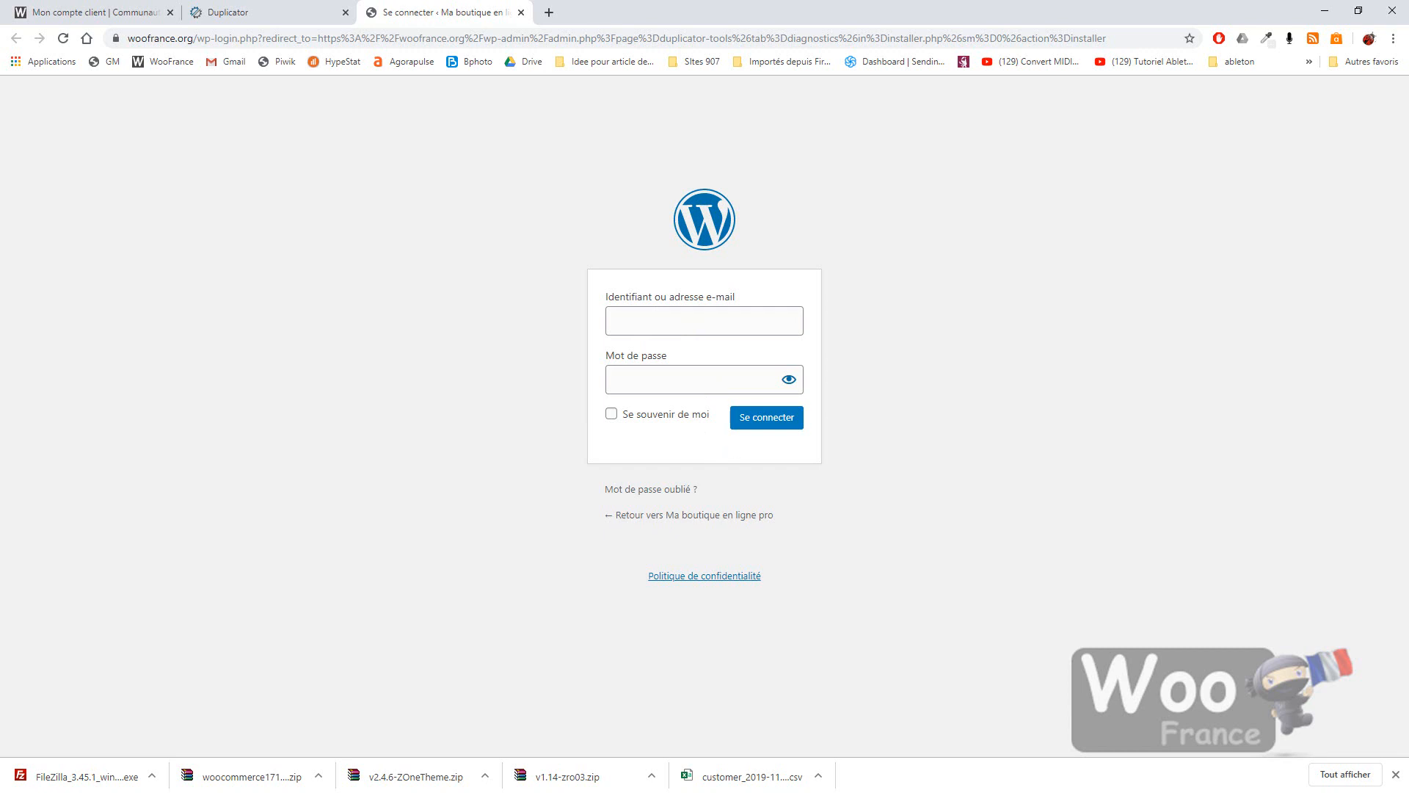
Copy the admin login e-mail from the Notepad++ notes into the identifier field of the WordPress login form in Chrome.
key(alt+Tab)
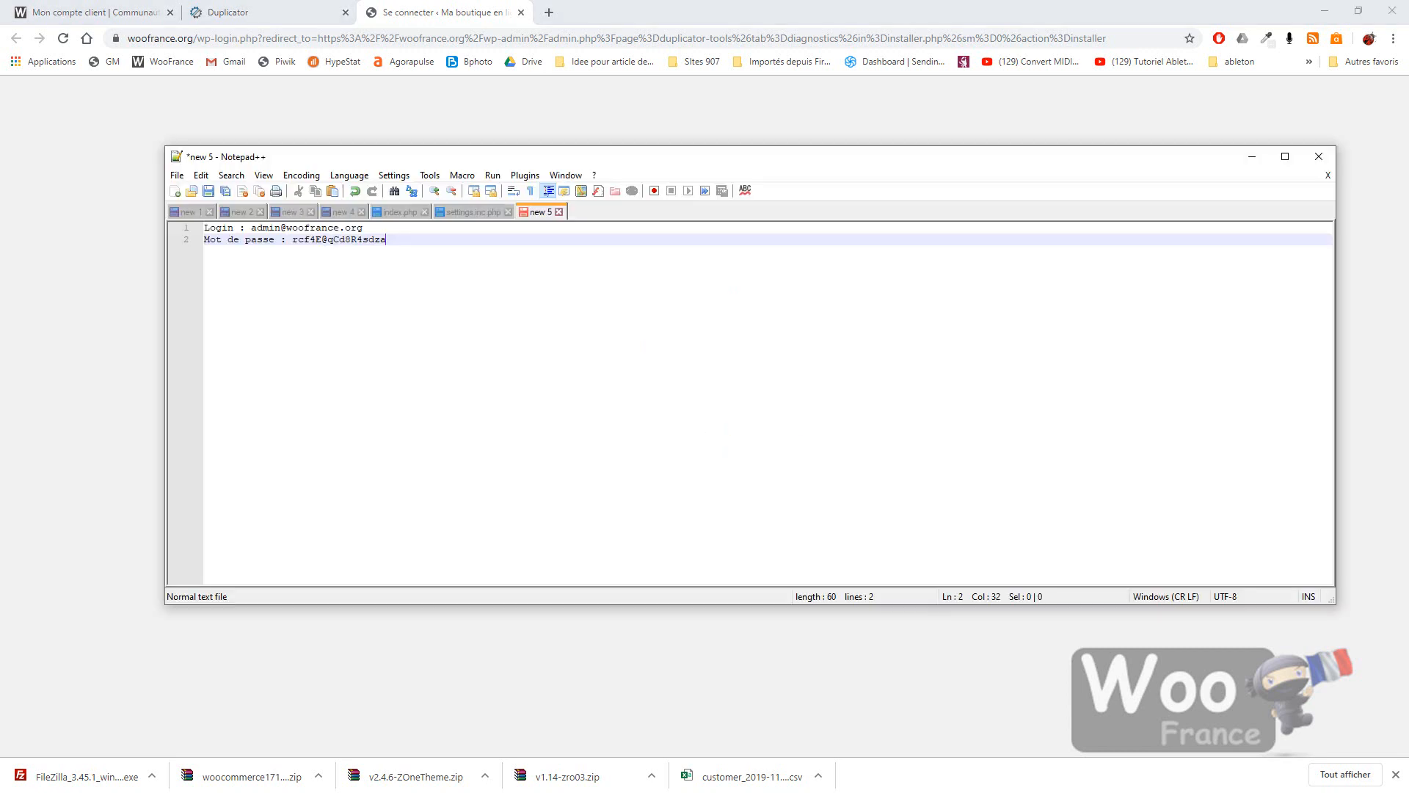
drag(364, 228, 251, 228)
right_click(281, 228)
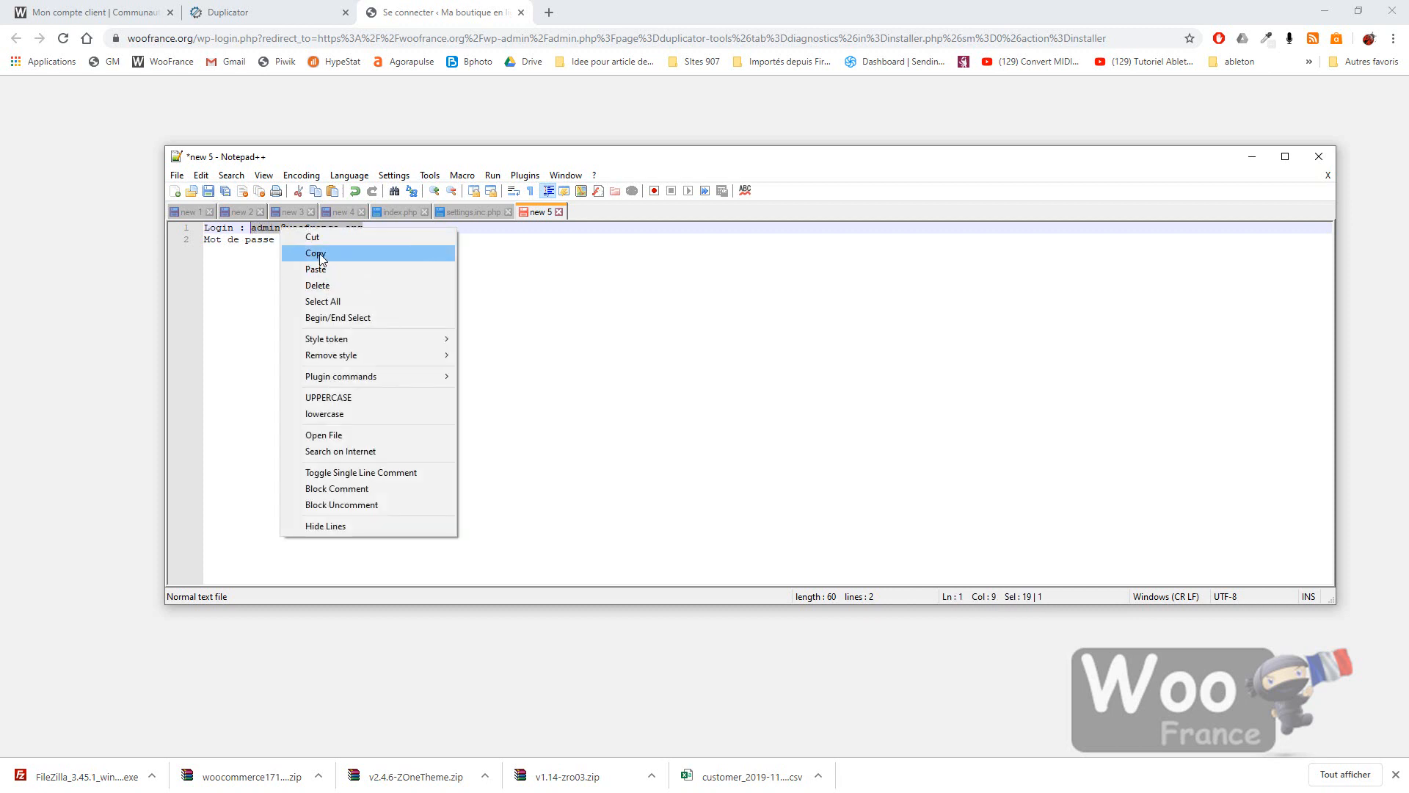
click(316, 252)
click(683, 135)
click(673, 317)
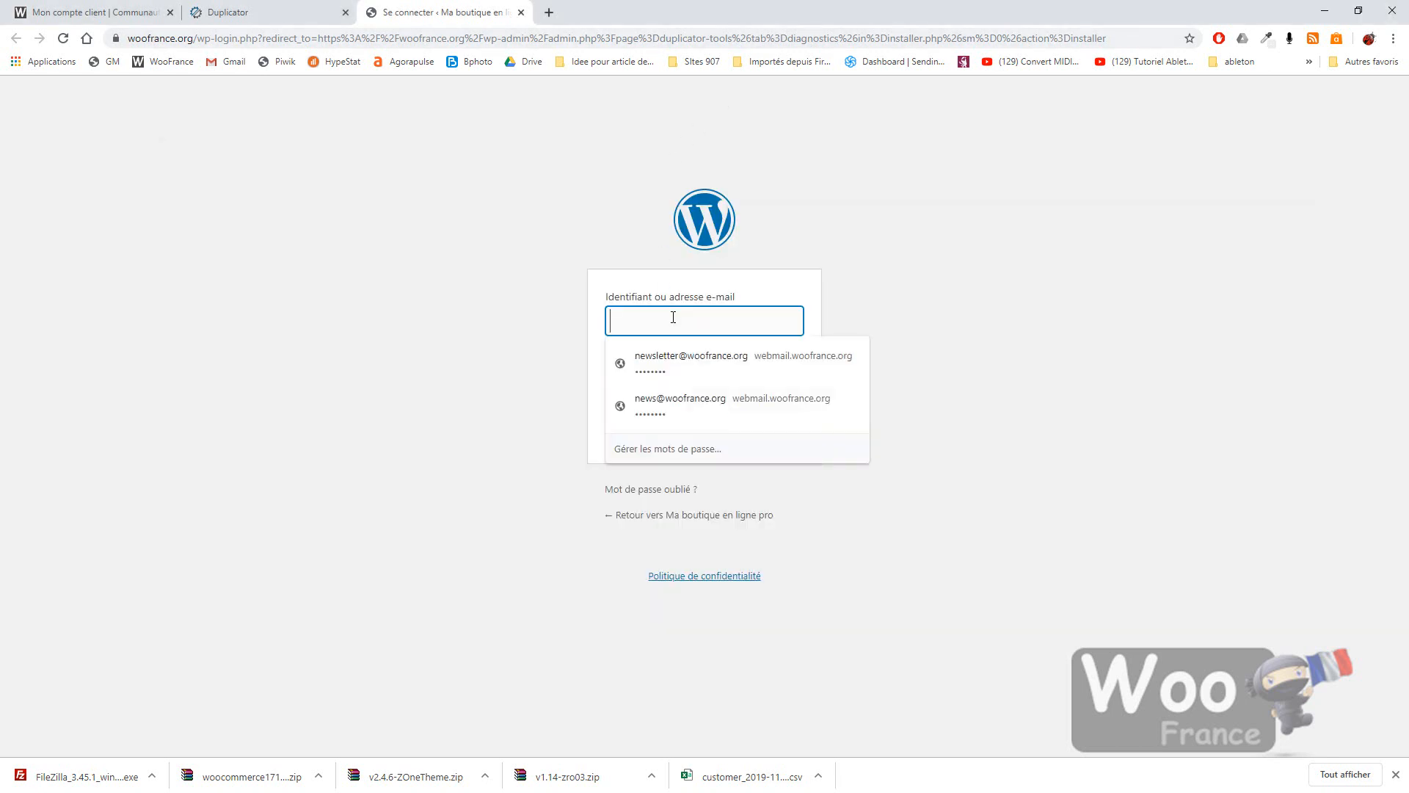
key(ctrl+v)
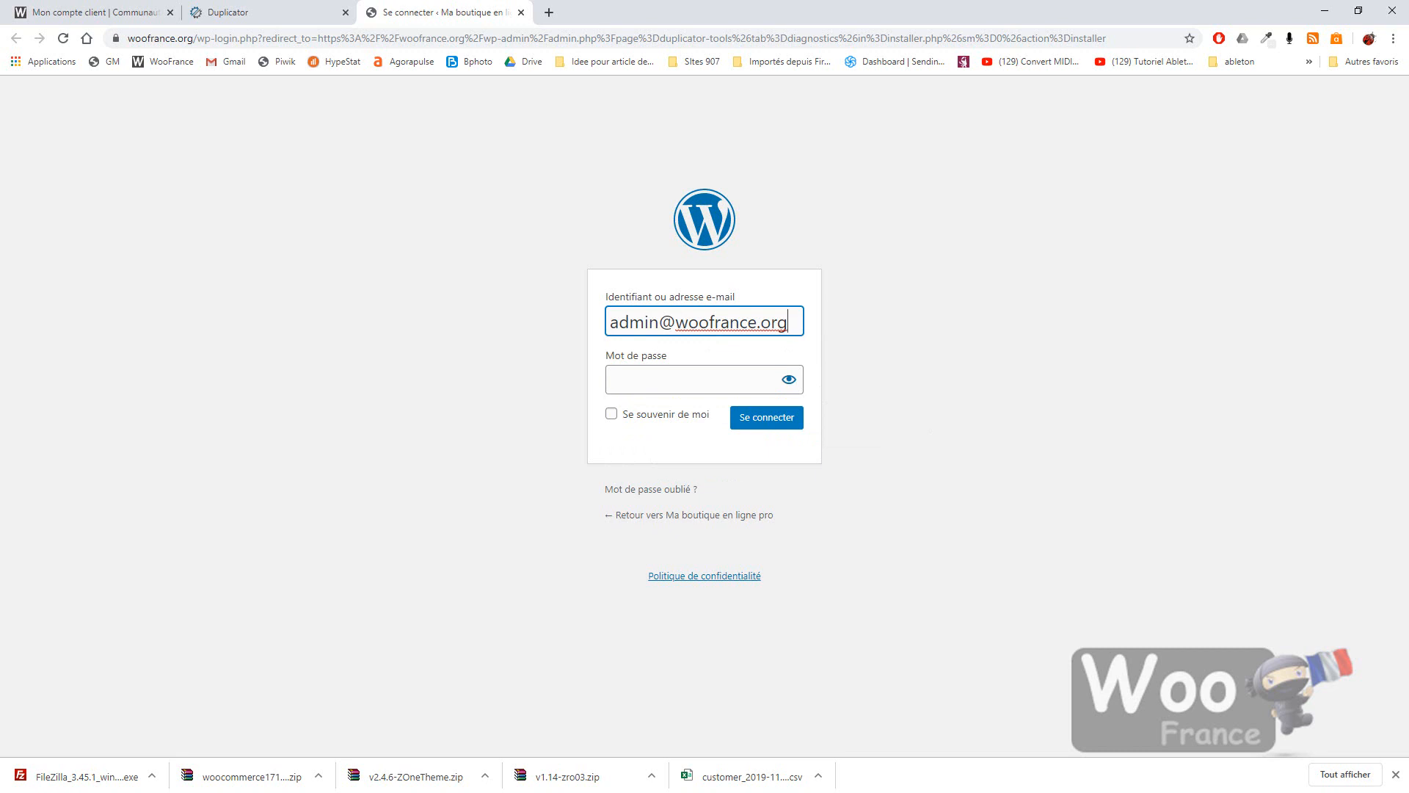
Copy the admin password from Notepad++ into the login form, enable Se souvenir de moi, and log in without saving the password in Chrome.
key(alt+Tab)
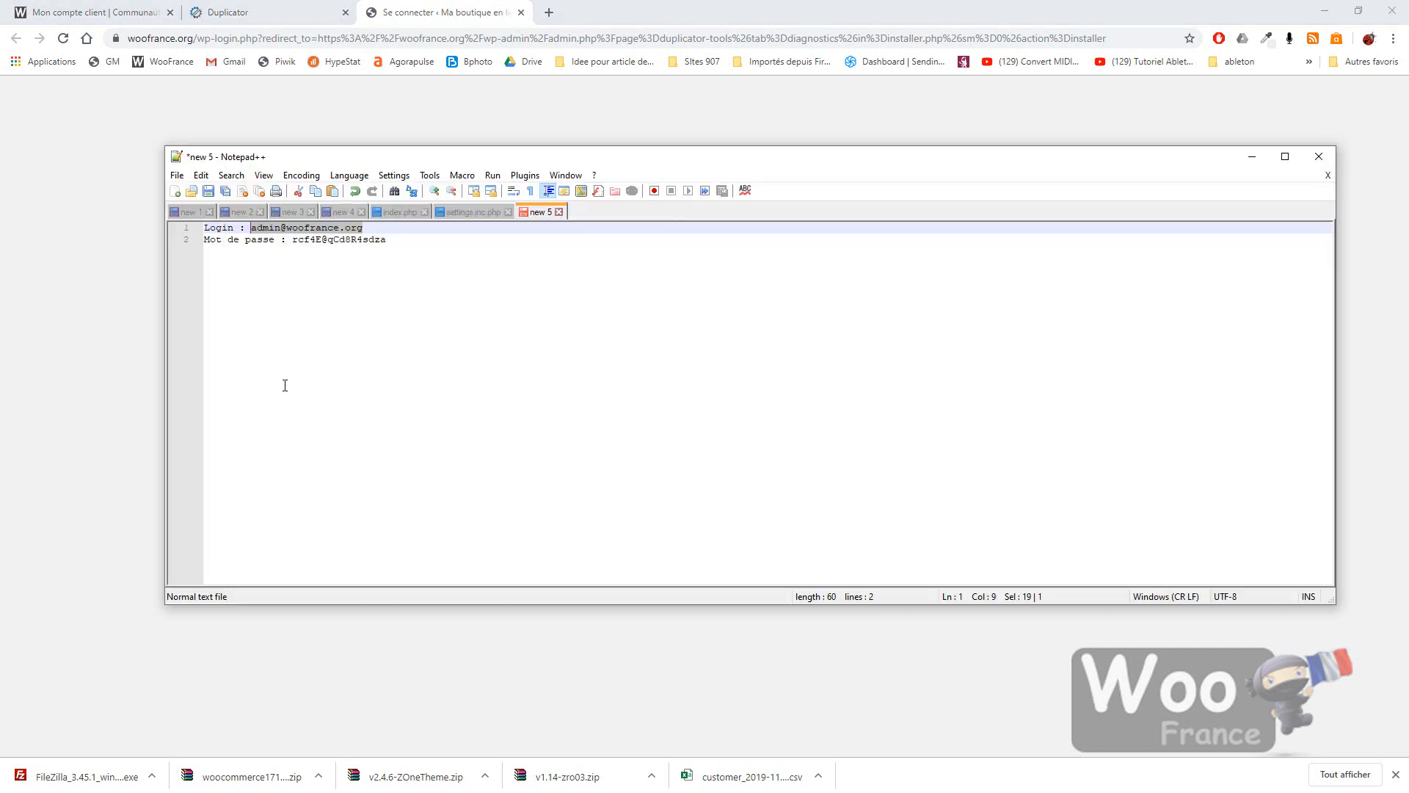
drag(392, 240, 294, 243)
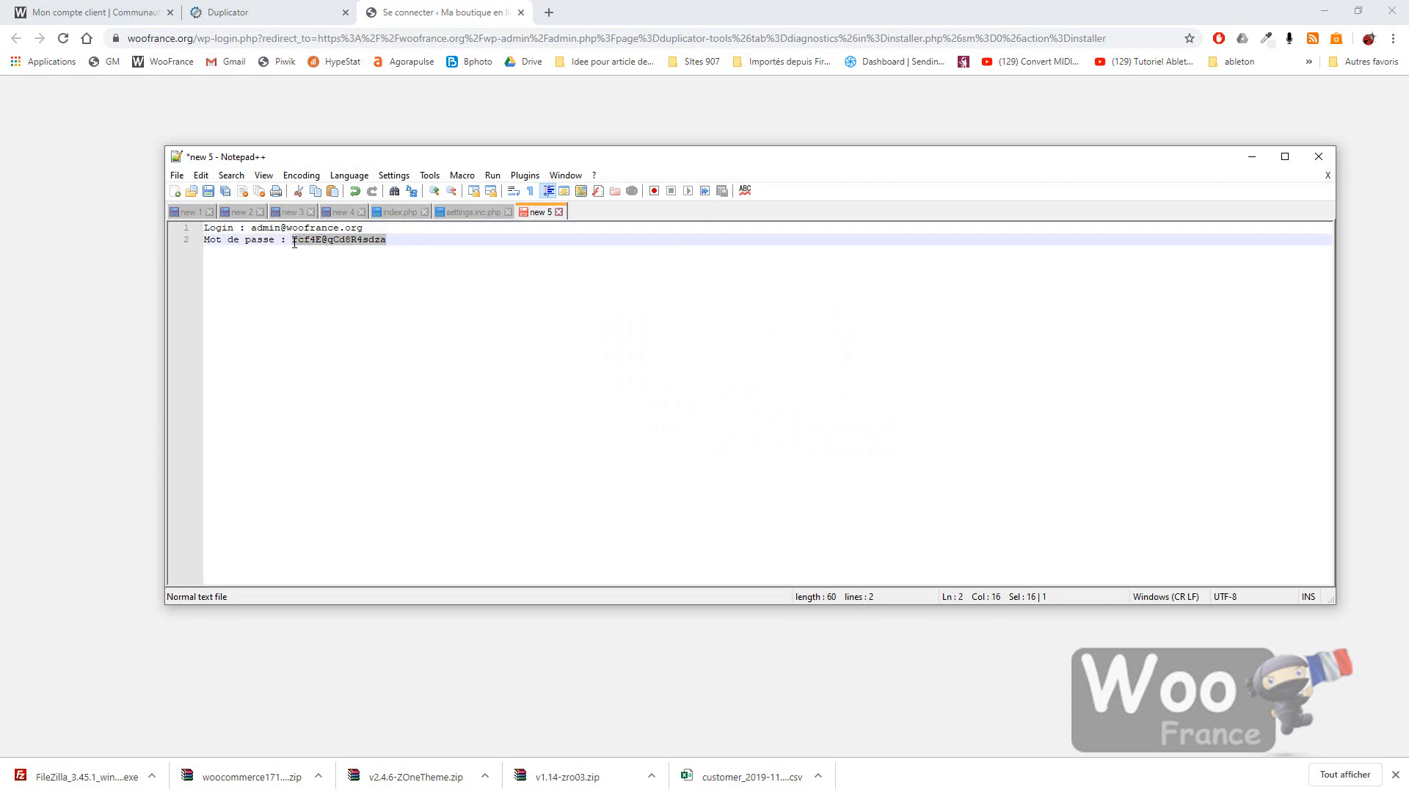
click(608, 129)
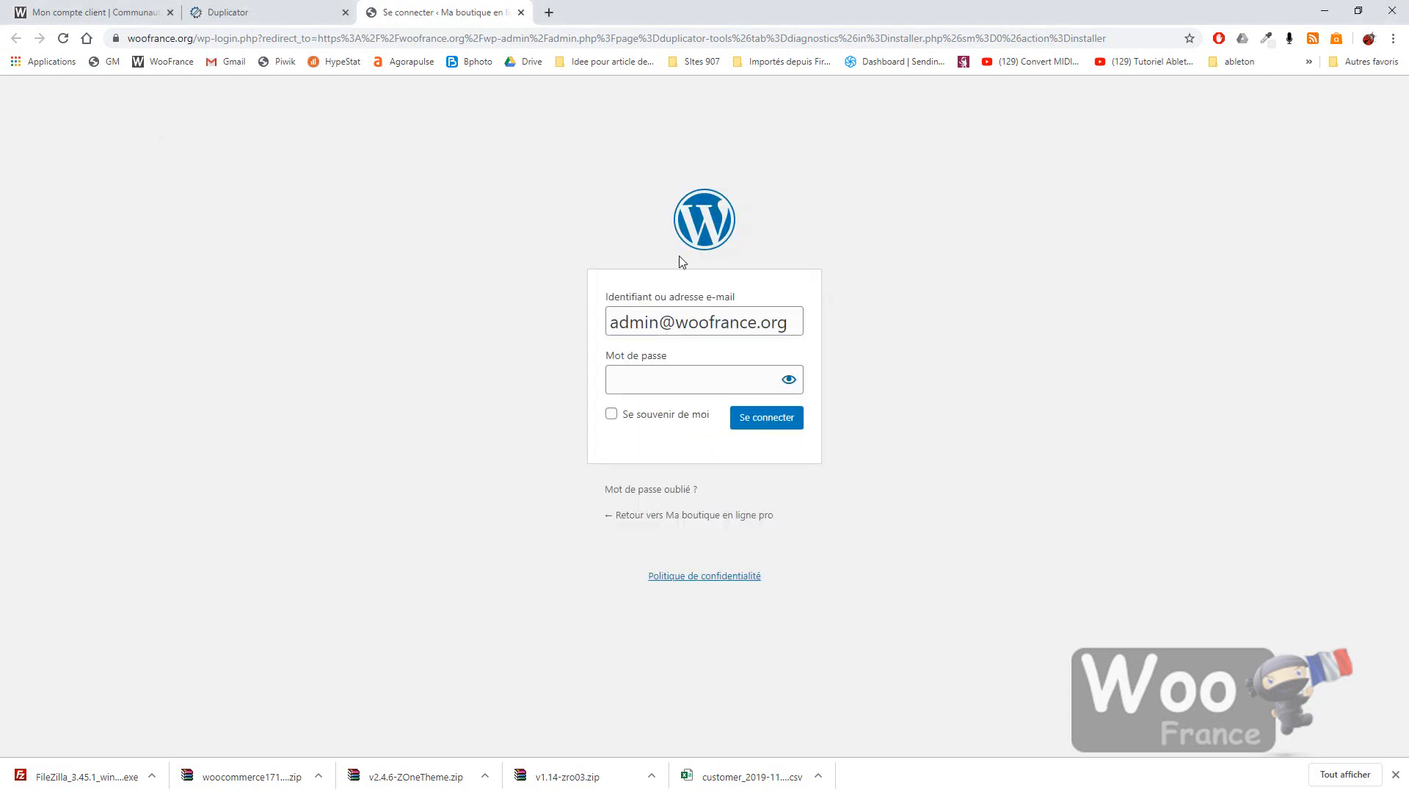
click(657, 374)
key(ctrl+v)
click(611, 414)
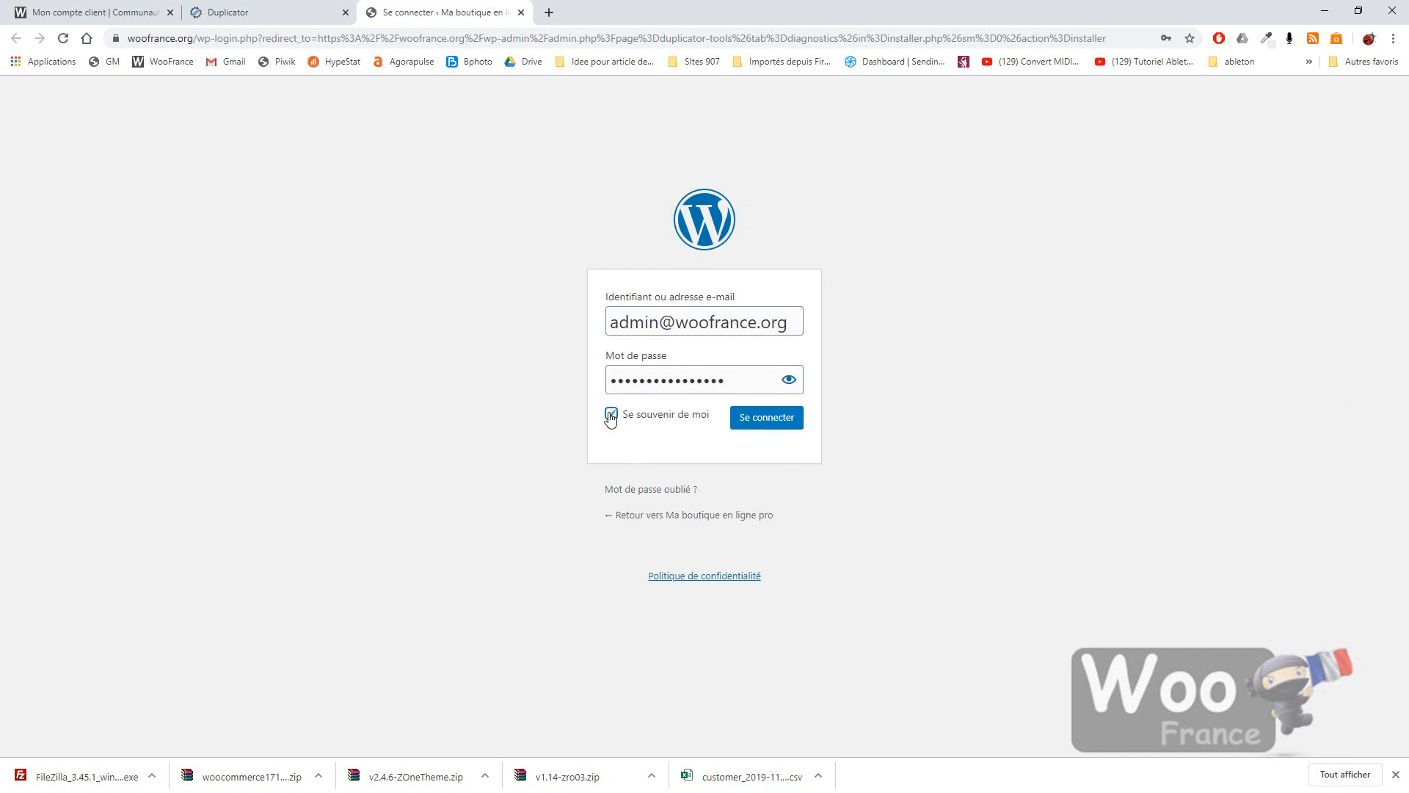
click(773, 421)
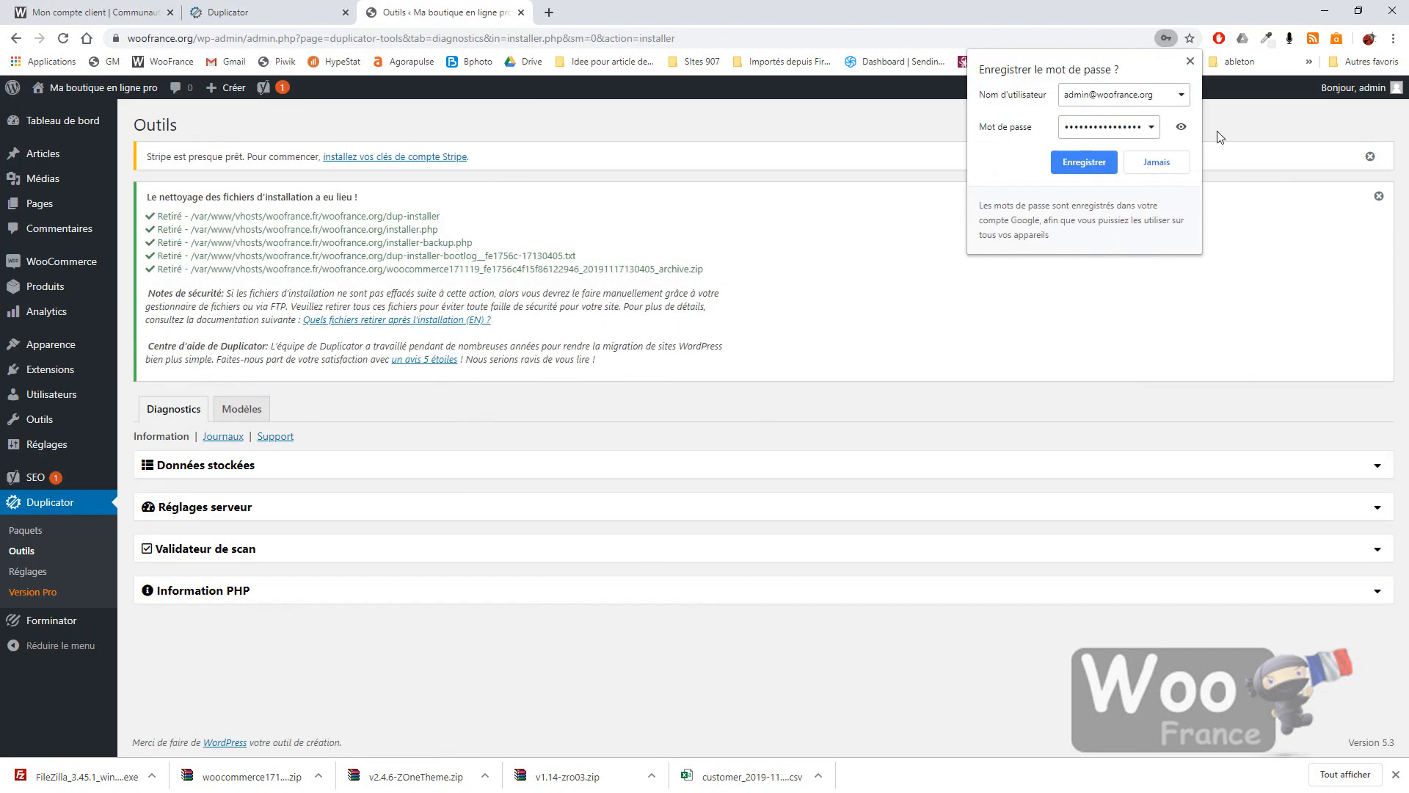
click(1190, 61)
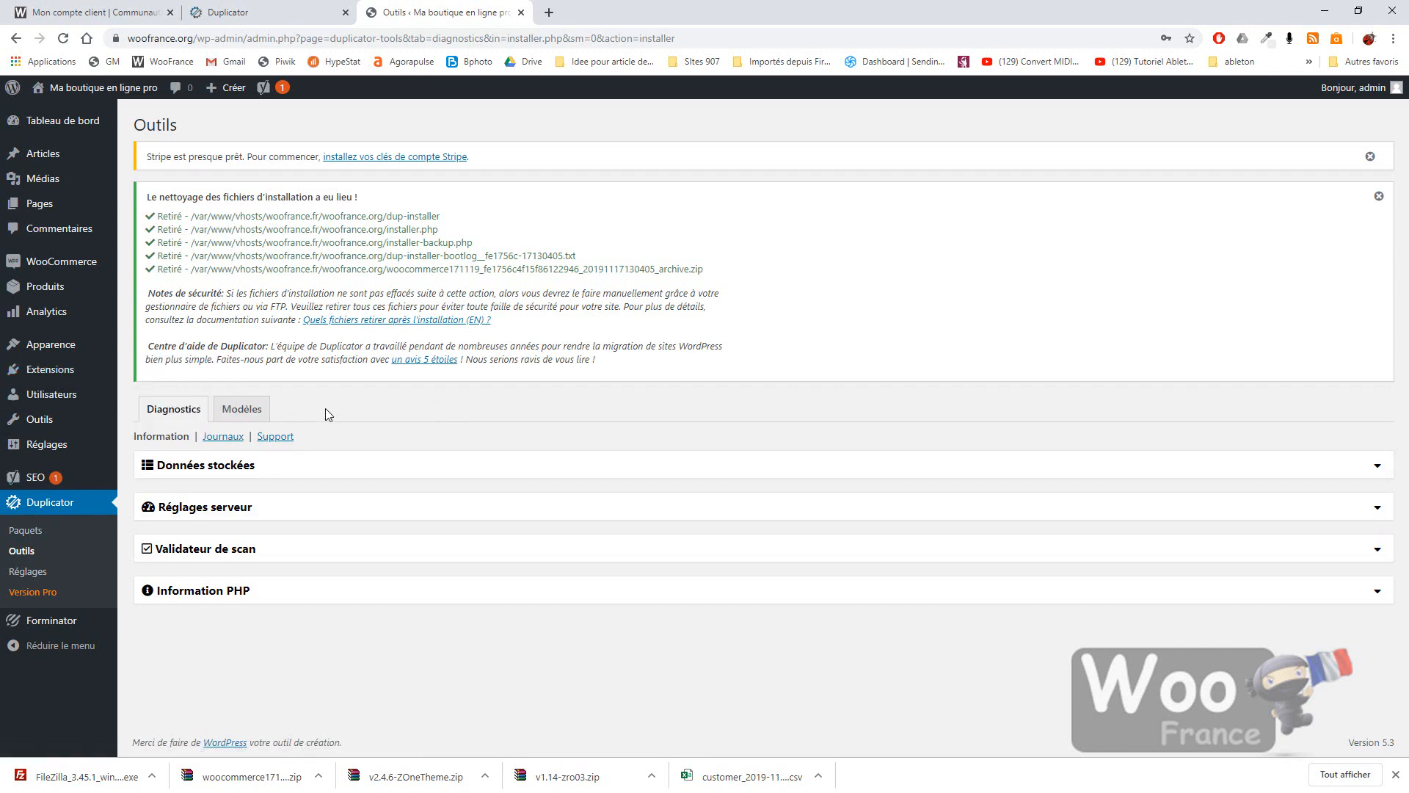
Deactivate the Duplicator extension and delete it together with its data.
mouse_move(57, 360)
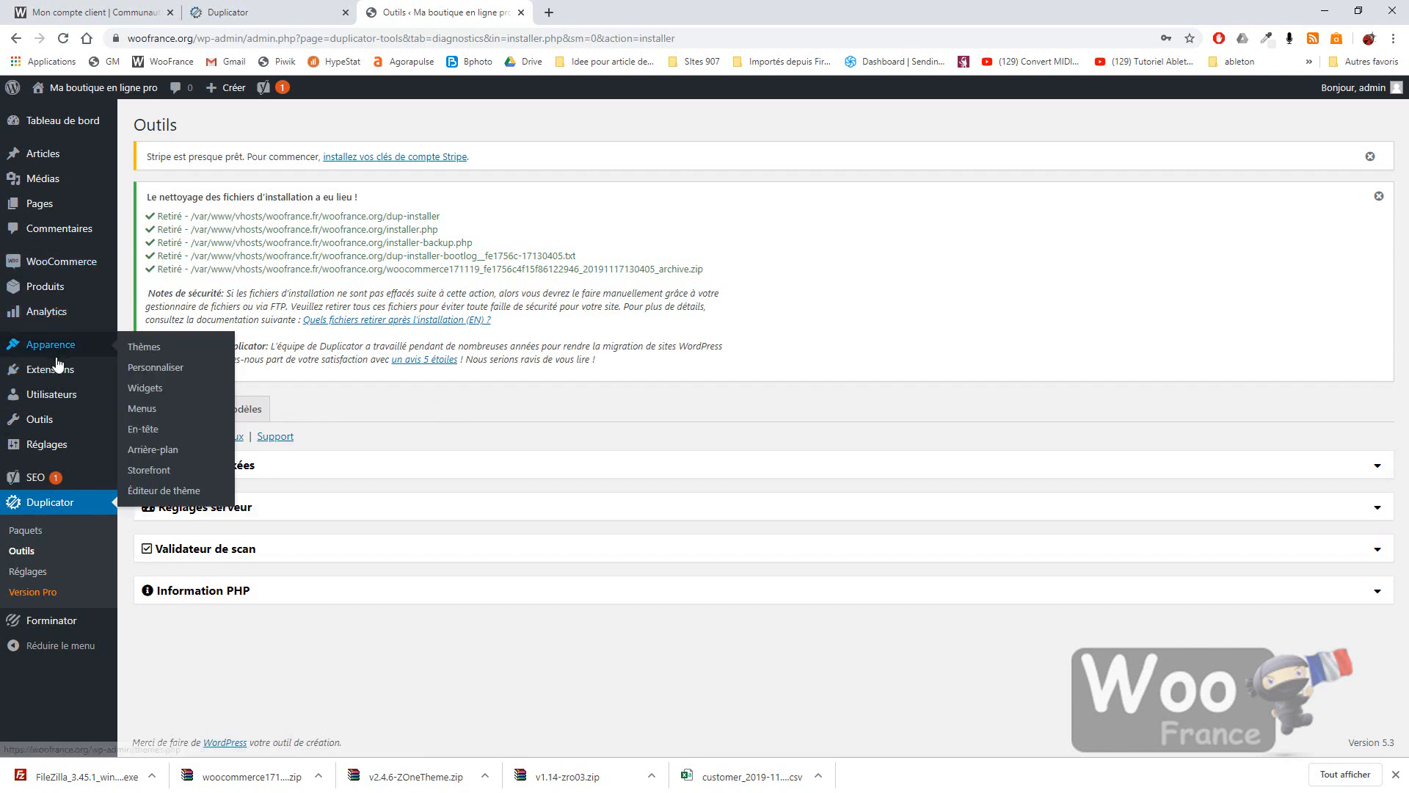
click(171, 374)
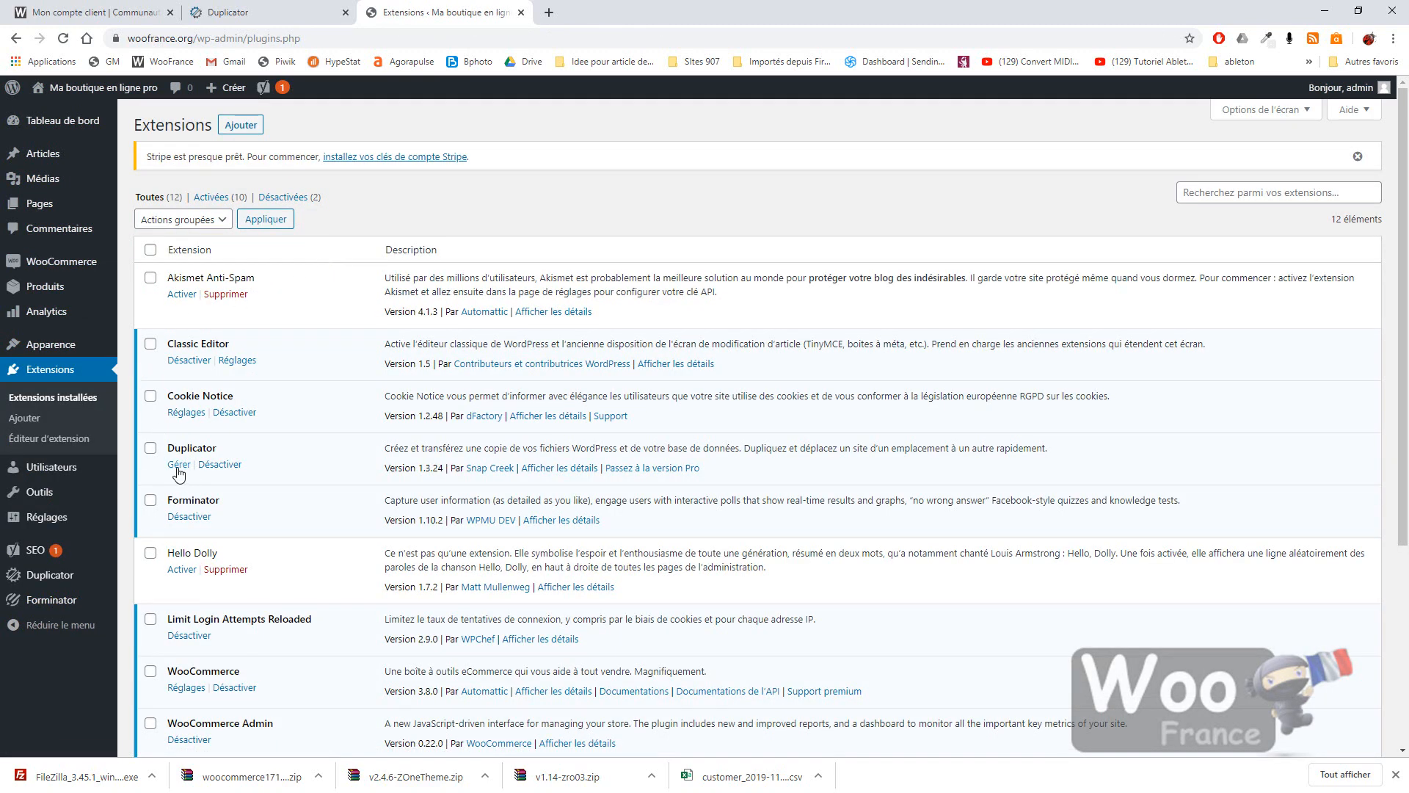
click(229, 468)
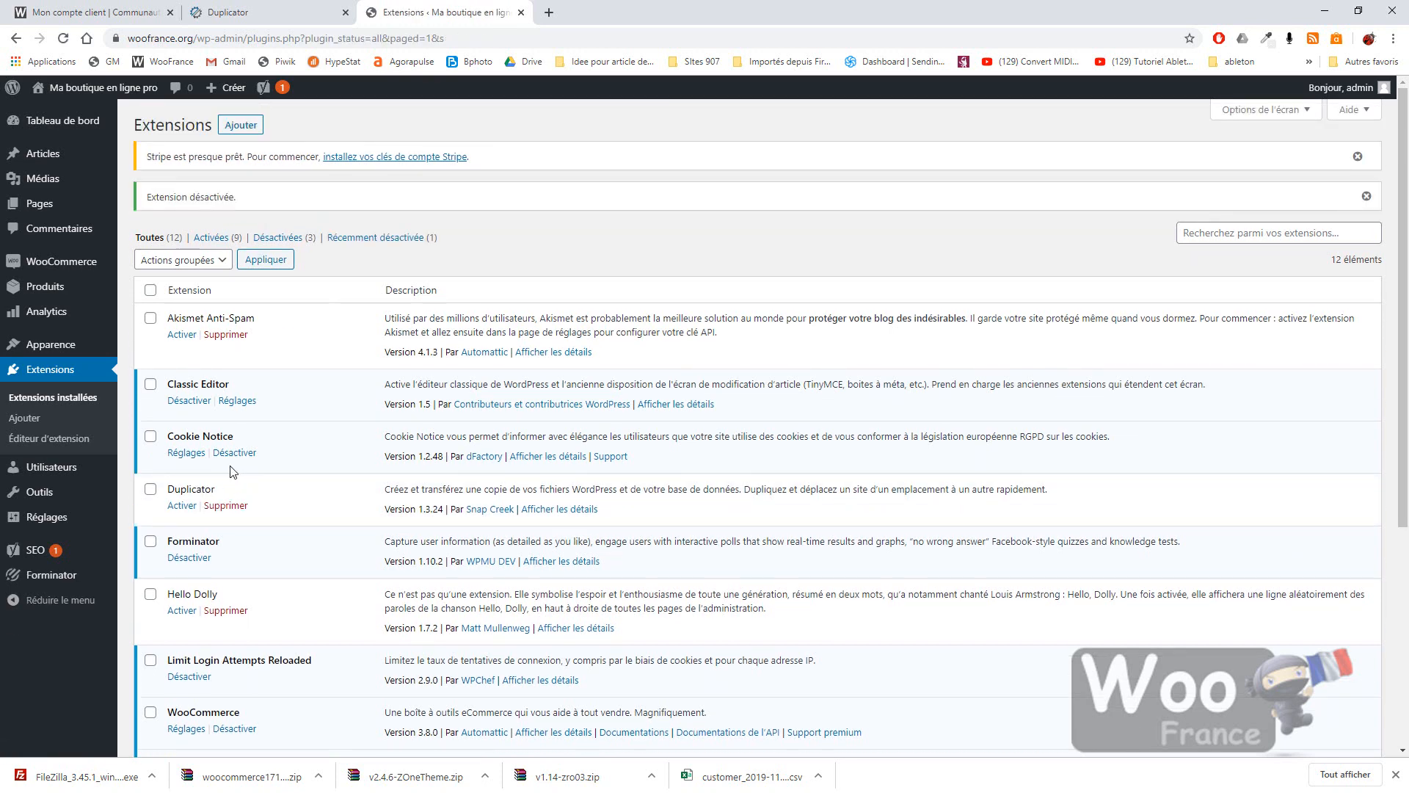
click(235, 511)
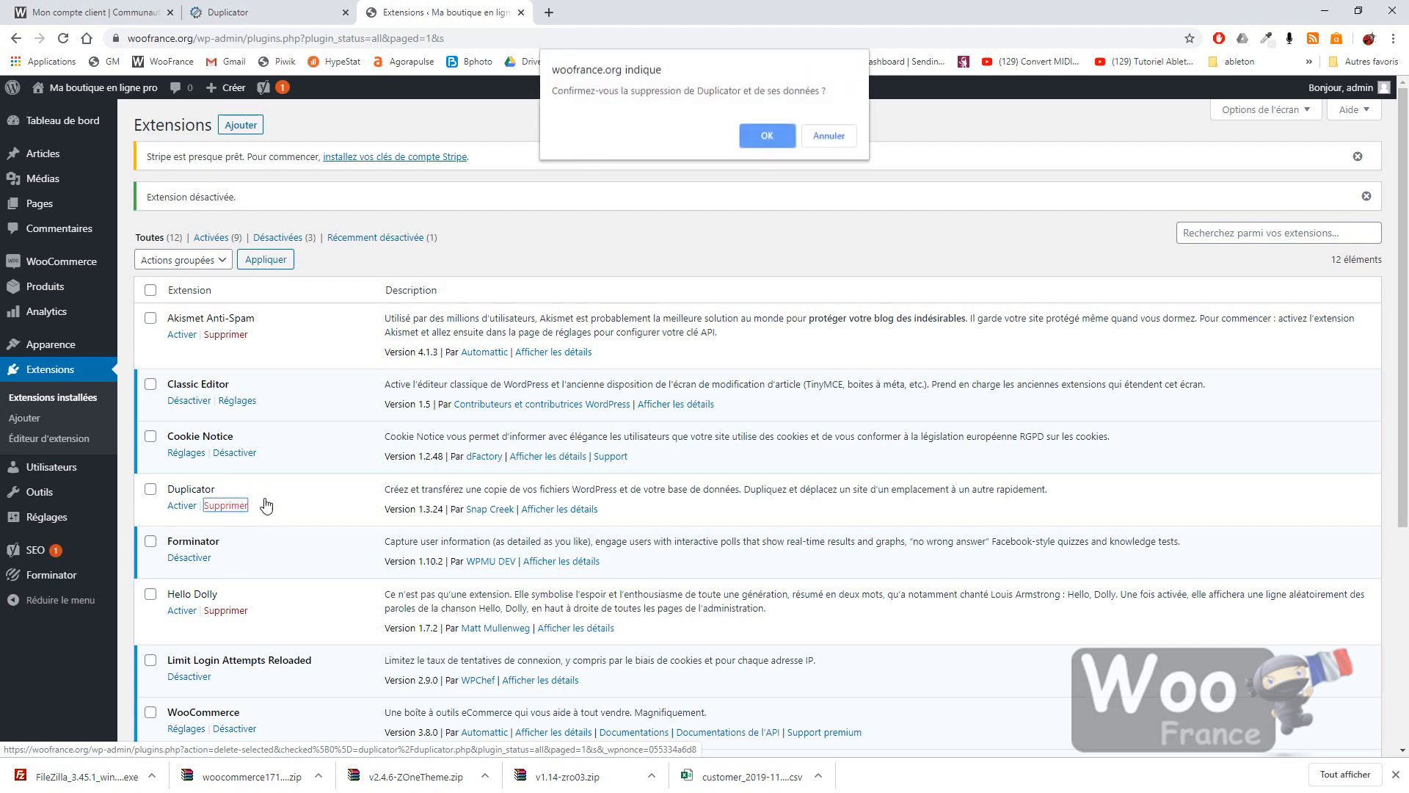
click(773, 129)
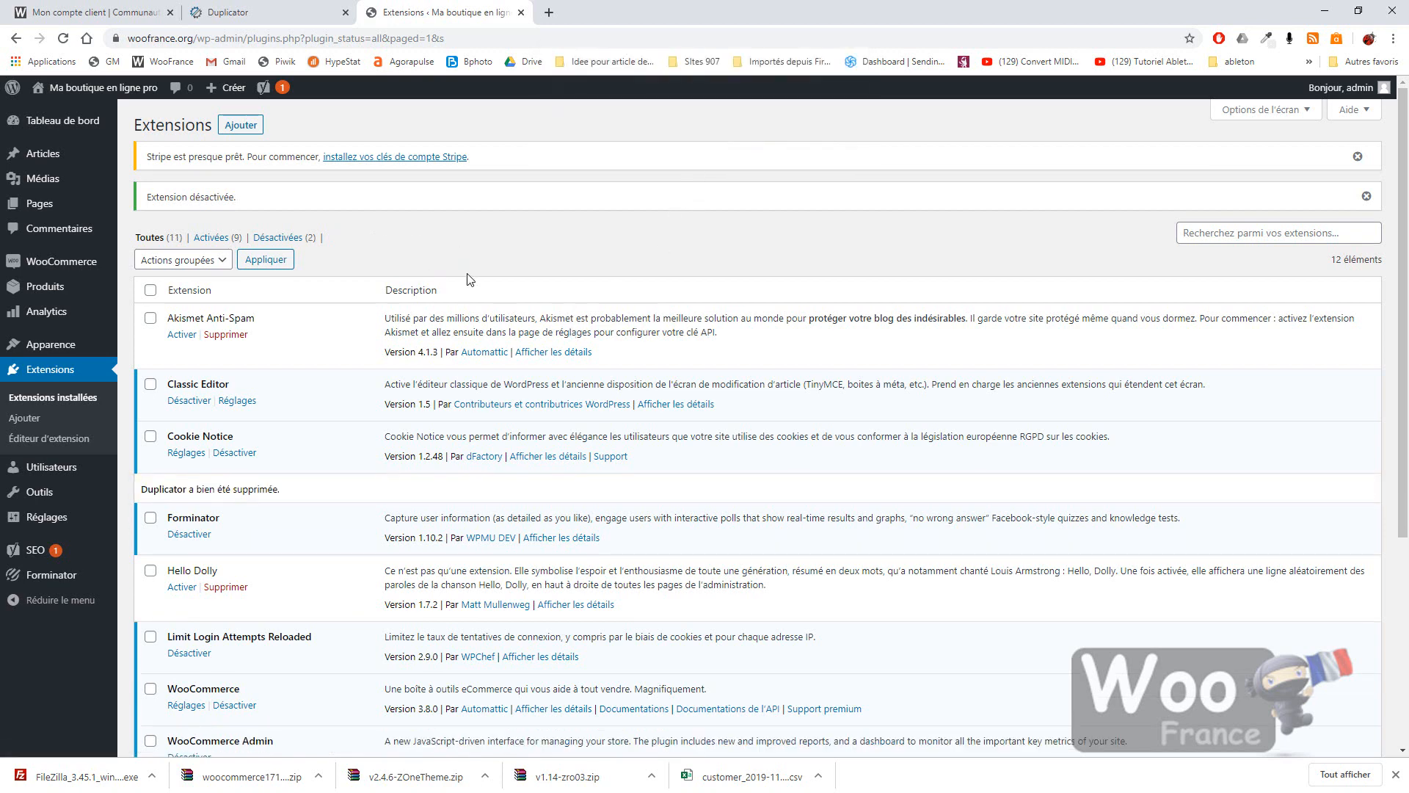
Open the site's public home page in a new tab and look over its product listing.
mouse_move(78, 90)
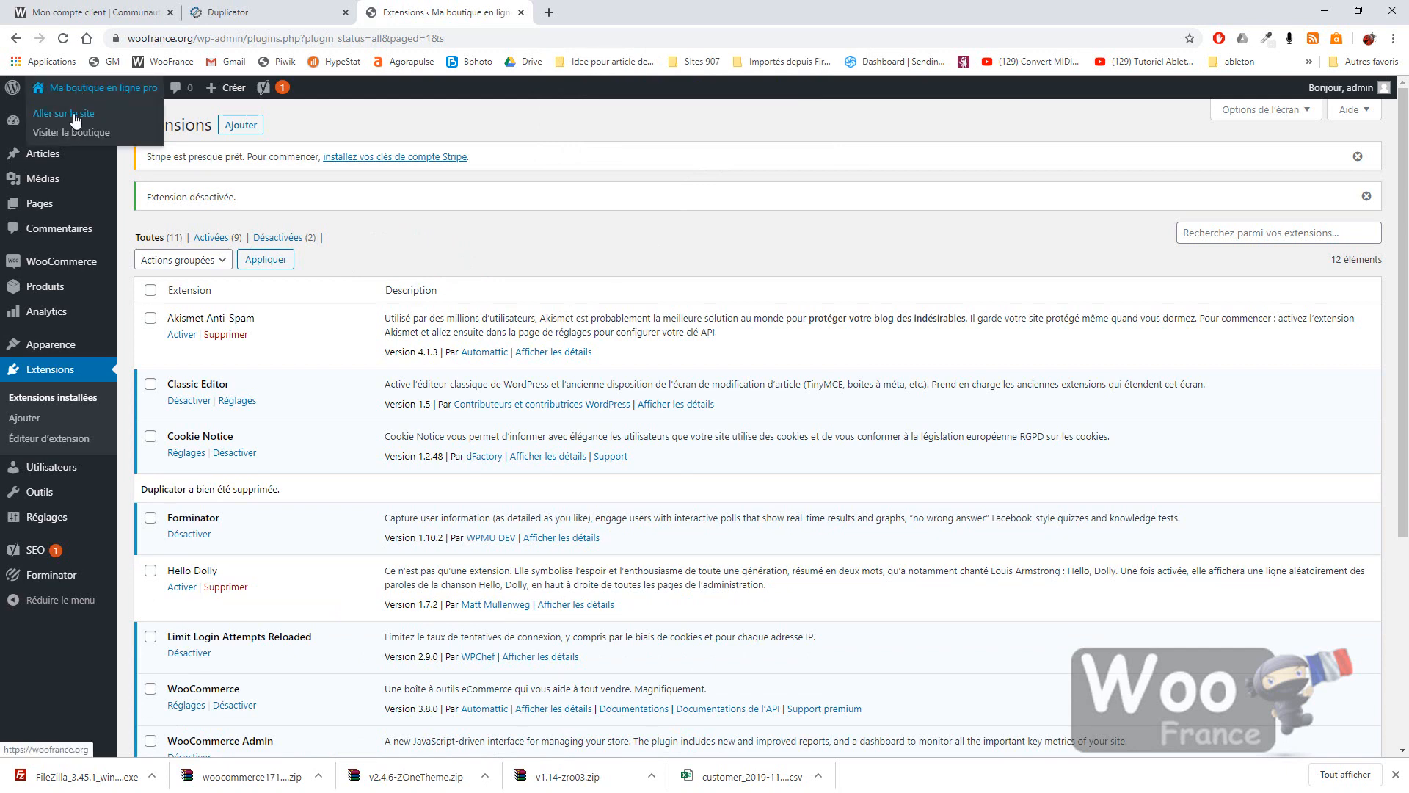
right_click(71, 129)
click(210, 119)
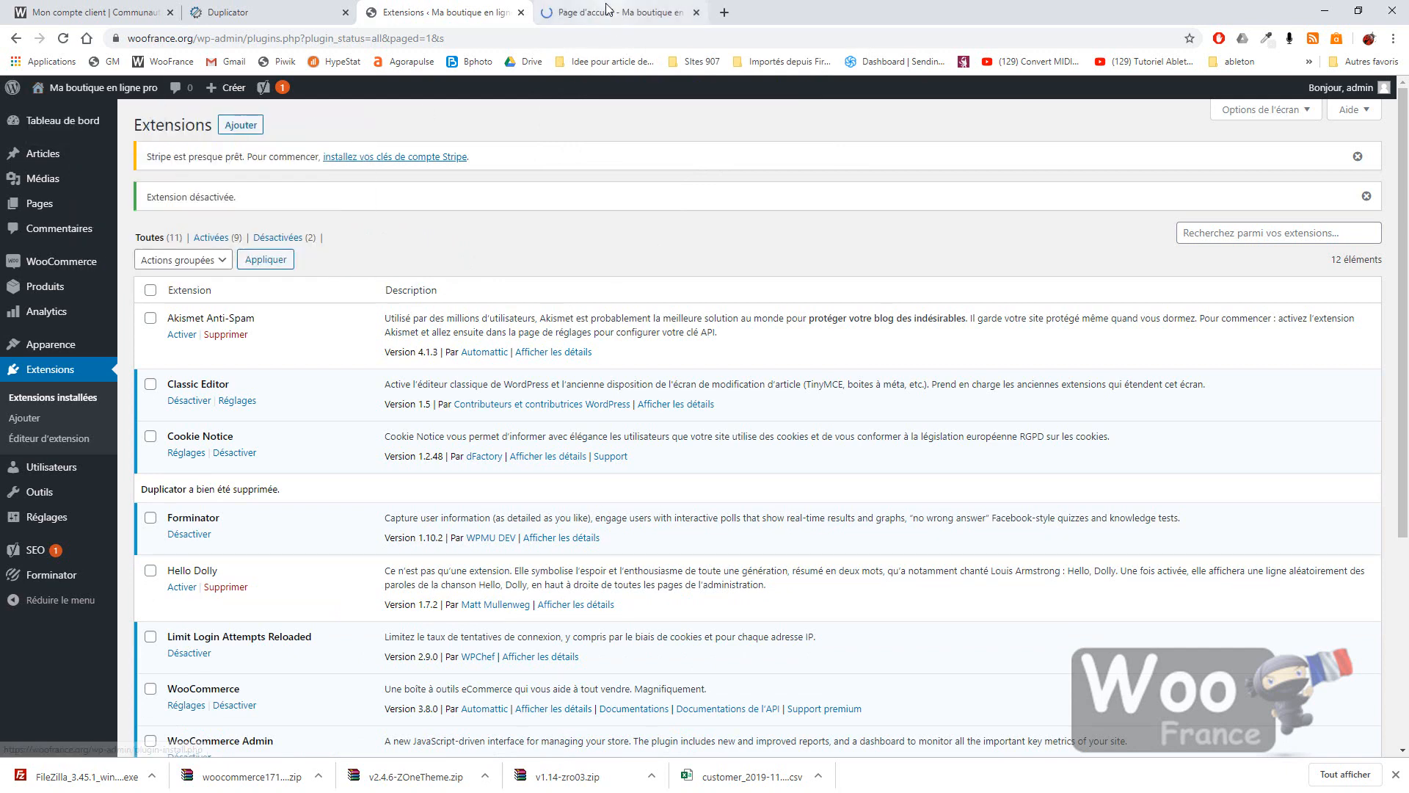
key(ctrl+Tab)
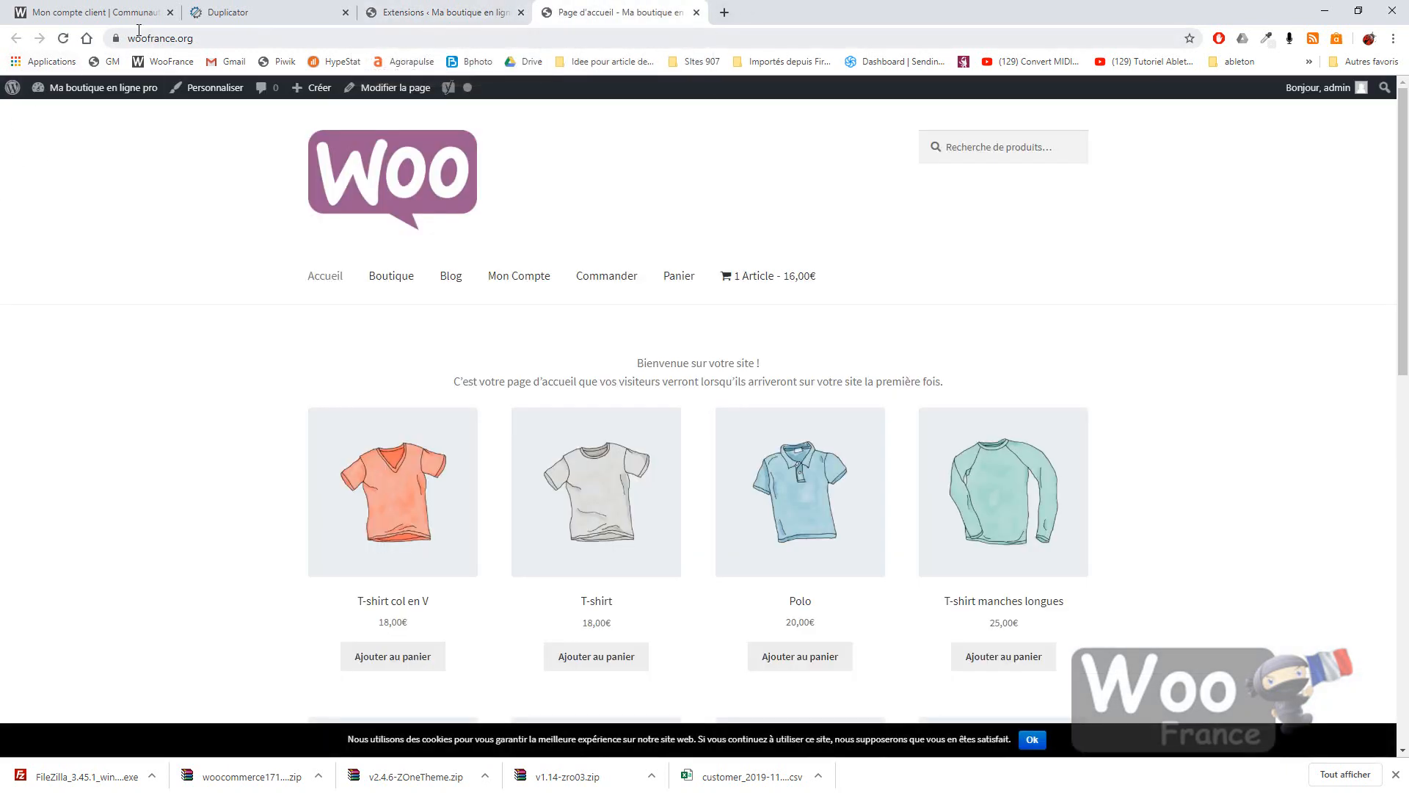
scroll(1032, 290, down, 1)
scroll(1033, 290, down, 11)
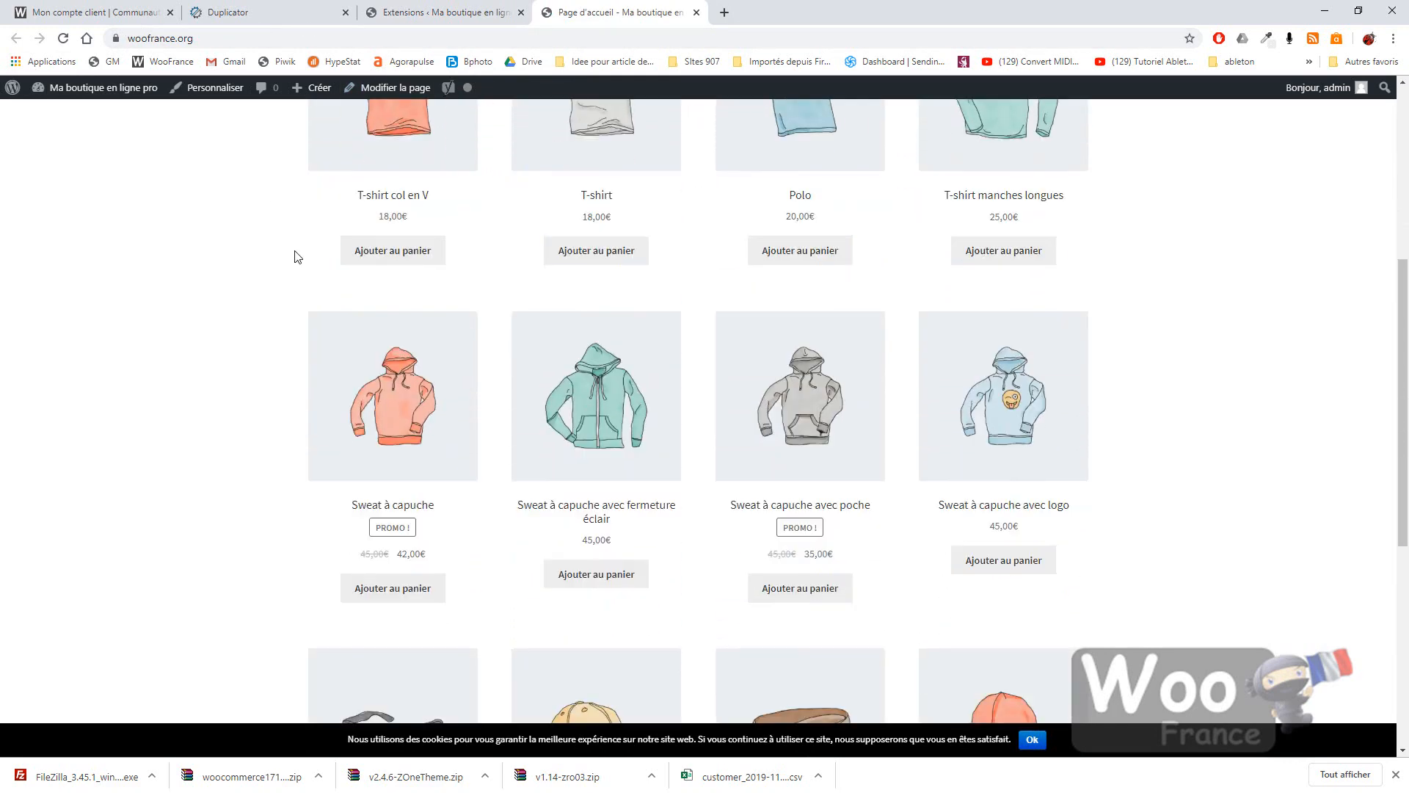
scroll(455, 566, up, 9)
scroll(455, 566, up, 3)
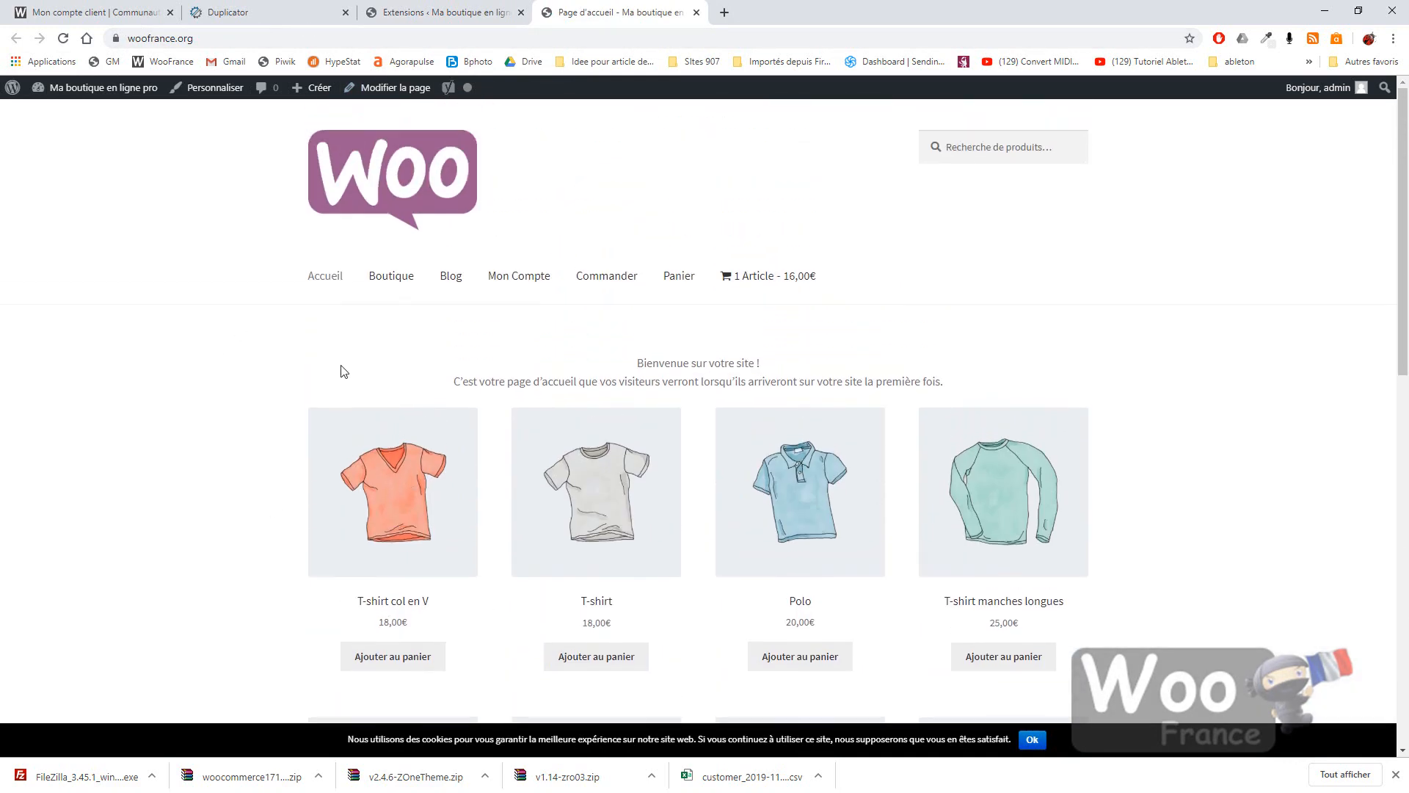
Return to the Extensions page and review the installed extensions, from Classic Editor and Cookie Notice down to Yoast SEO.
click(438, 12)
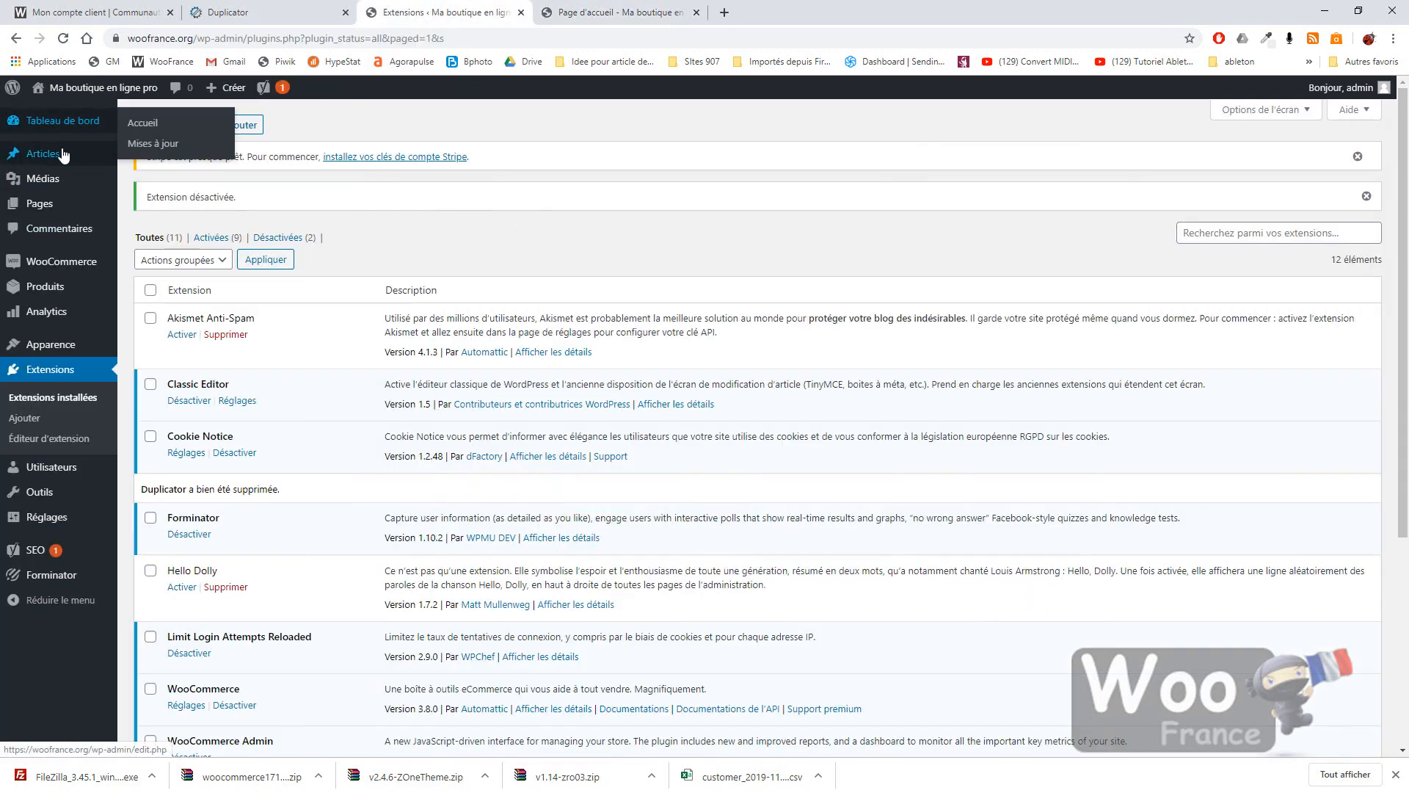
mouse_move(66, 124)
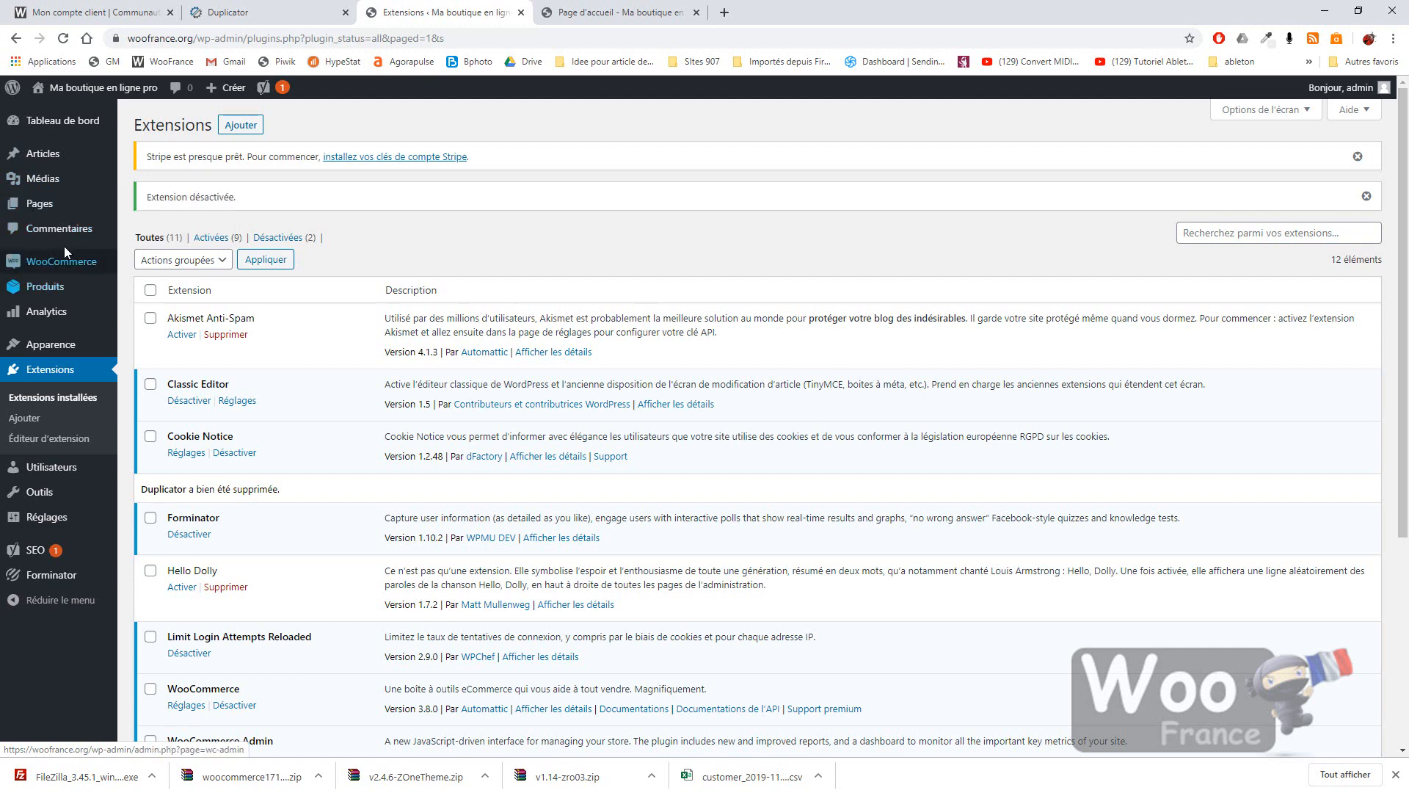
mouse_move(59, 266)
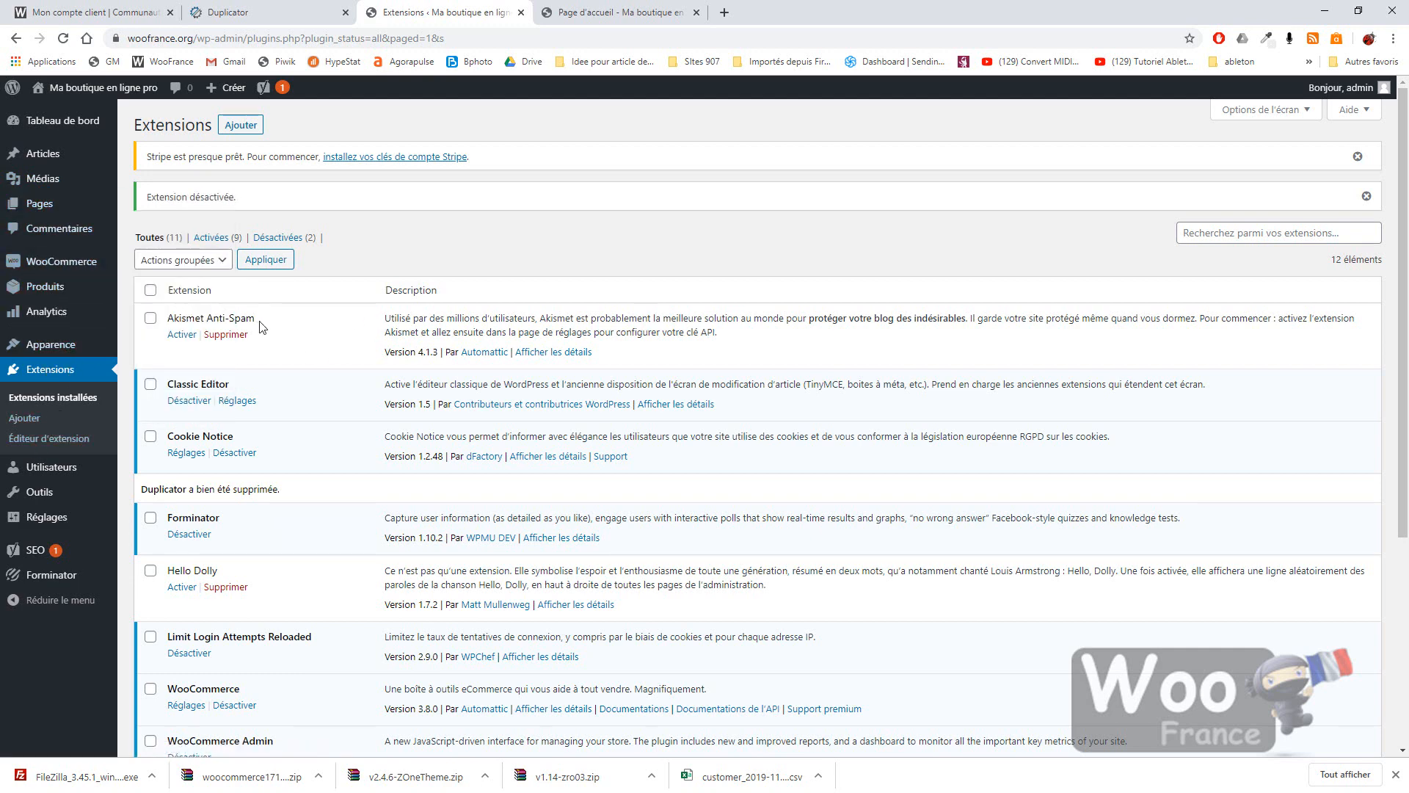
drag(171, 384, 286, 384)
drag(172, 438, 261, 441)
scroll(186, 296, down, 3)
drag(168, 440, 334, 440)
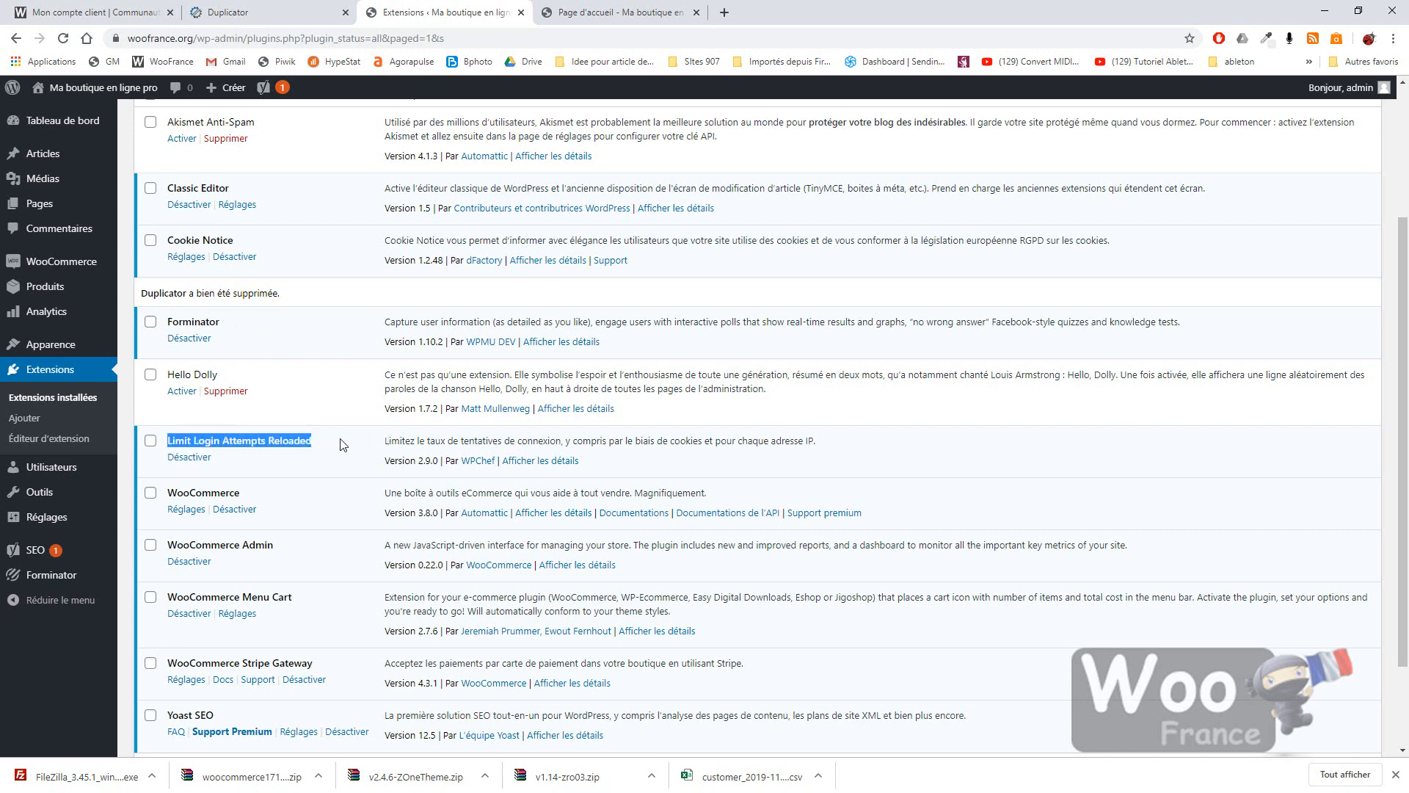
scroll(319, 475, down, 2)
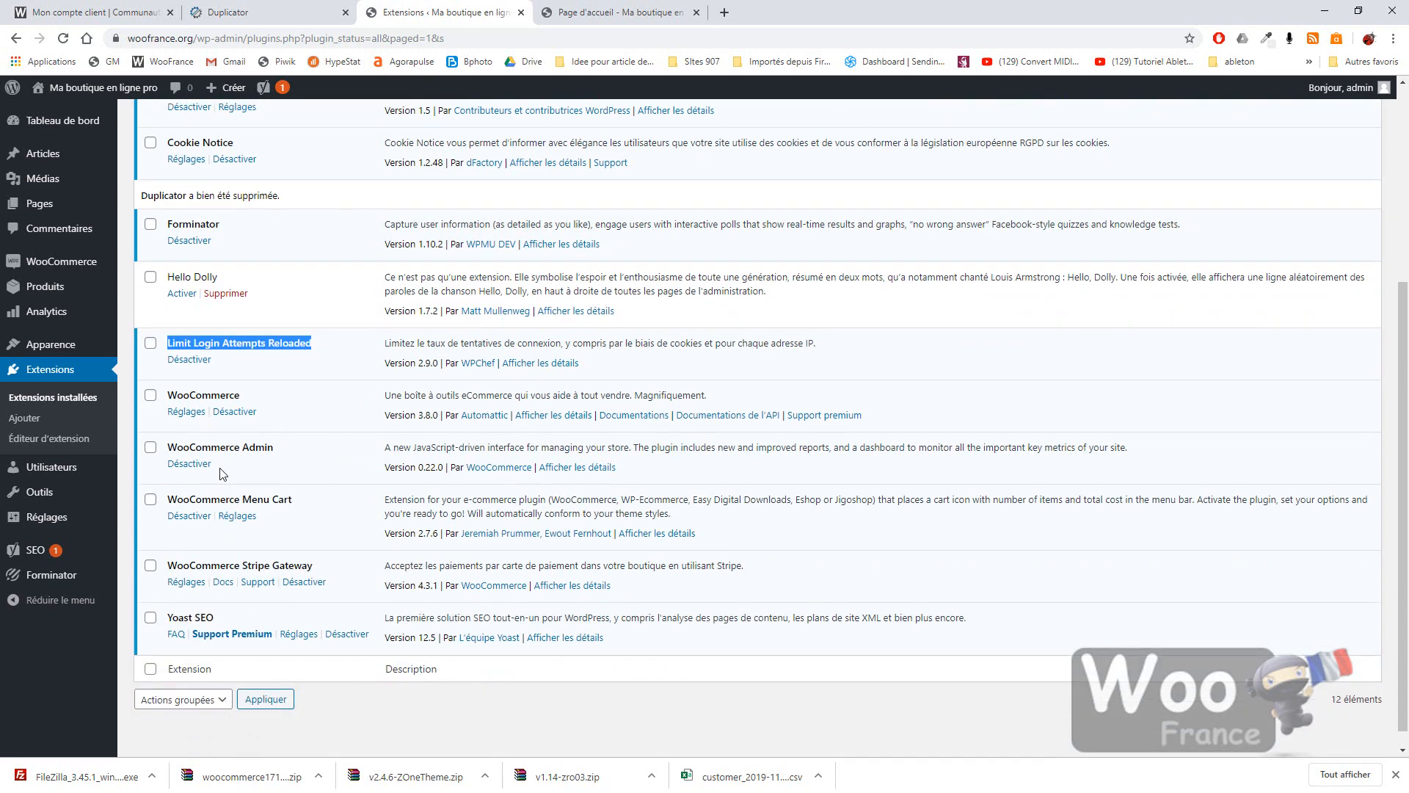
drag(168, 499, 353, 498)
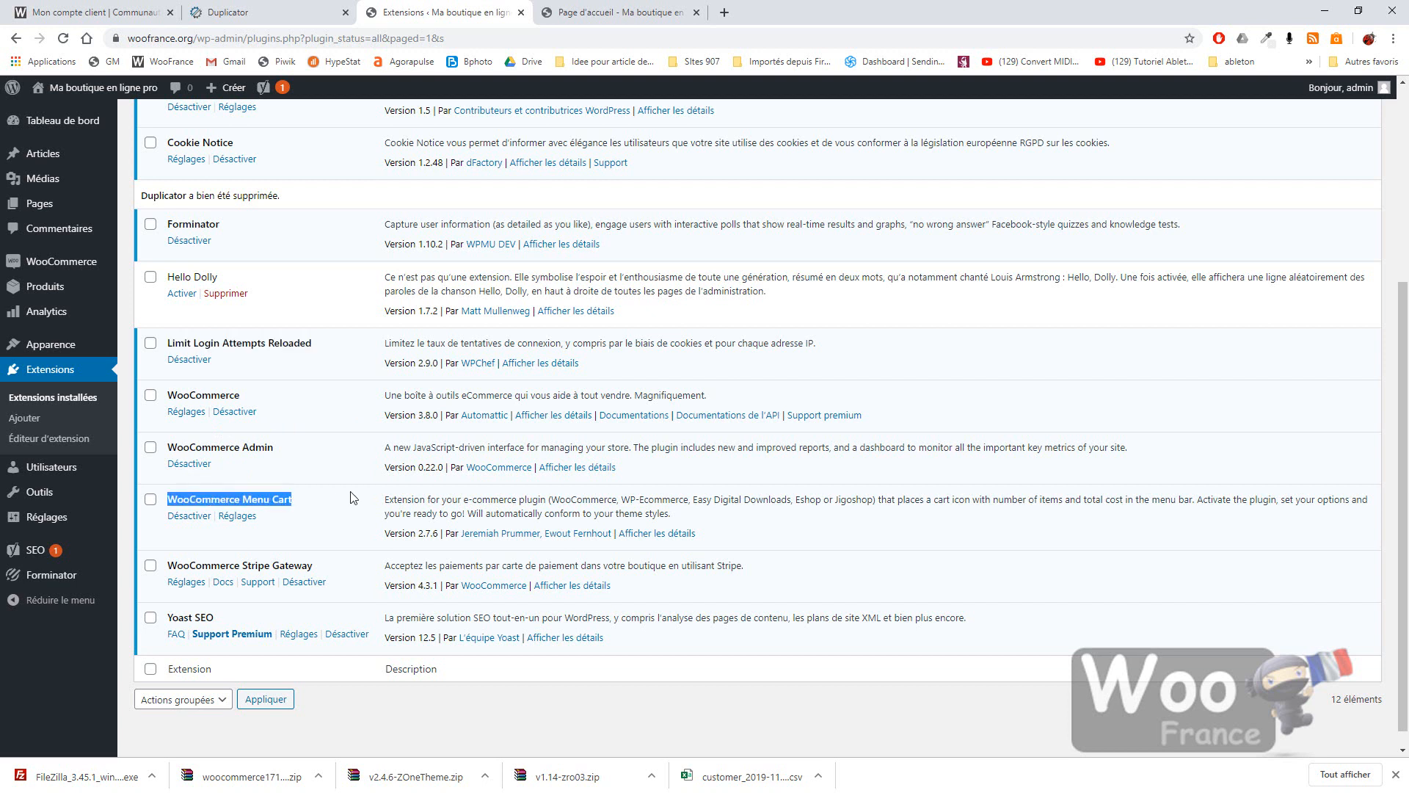
drag(168, 563, 357, 565)
drag(168, 617, 327, 624)
scroll(308, 605, up, 4)
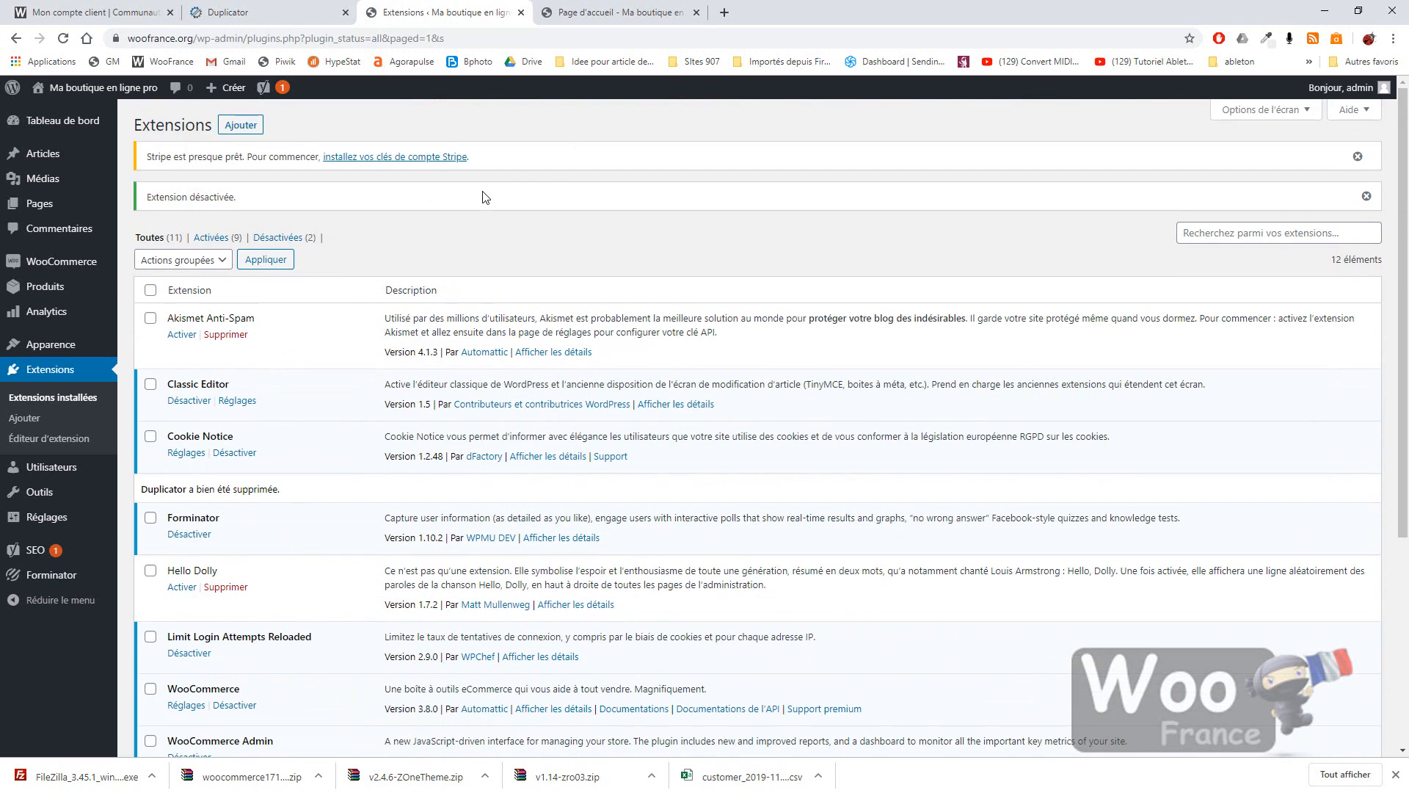
Open the WooCommerce settings and look over the shop address and general options.
mouse_move(60, 268)
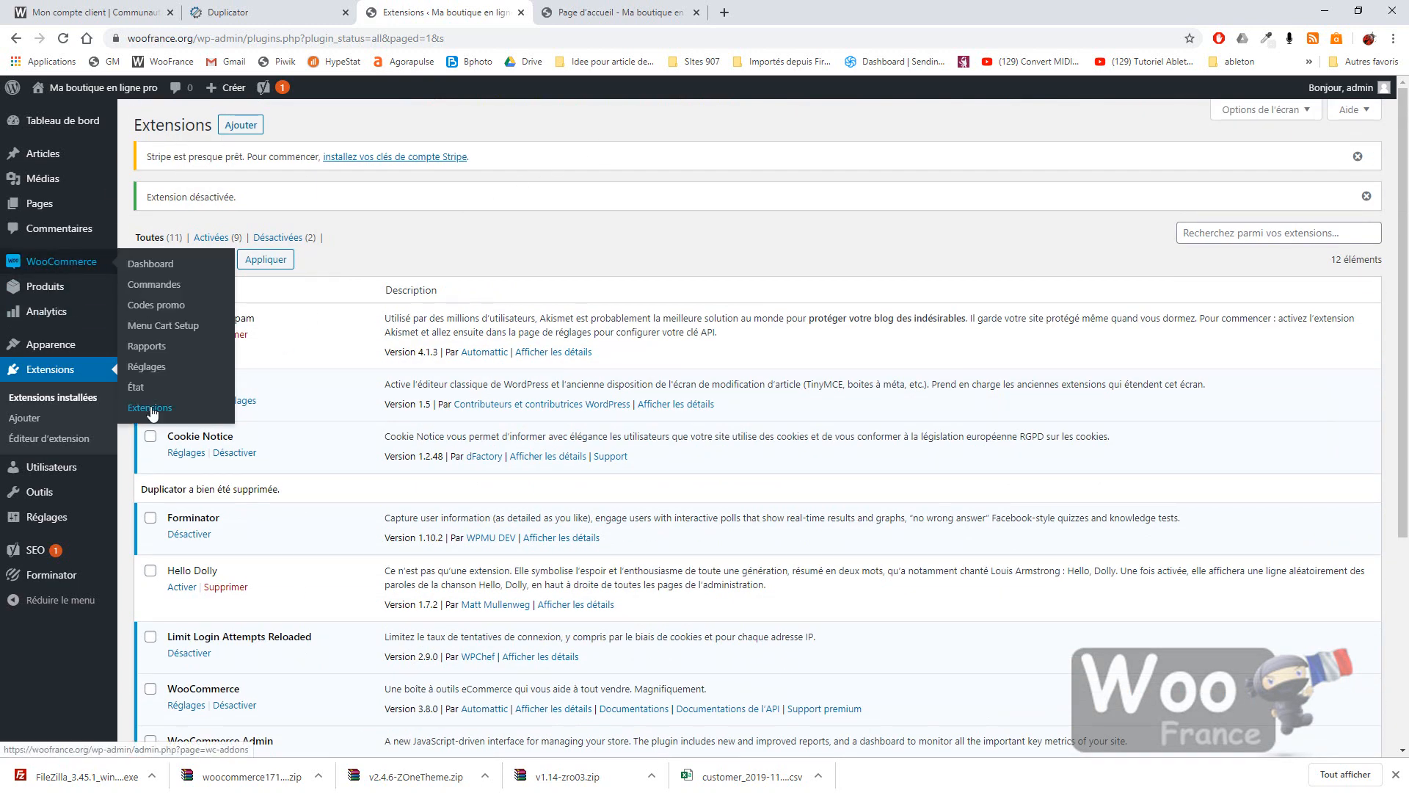
click(156, 365)
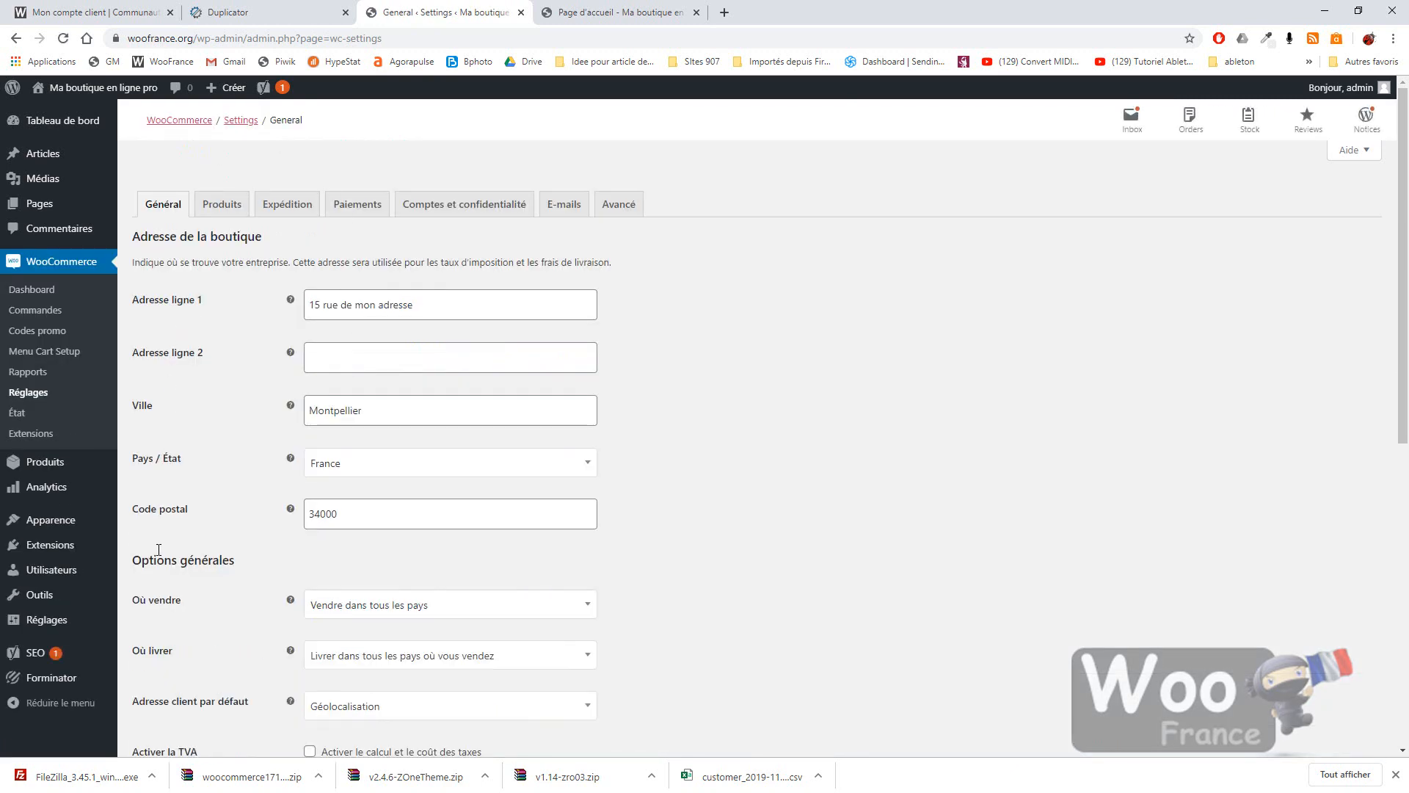
scroll(204, 562, down, 1)
scroll(204, 562, down, 8)
scroll(277, 604, up, 8)
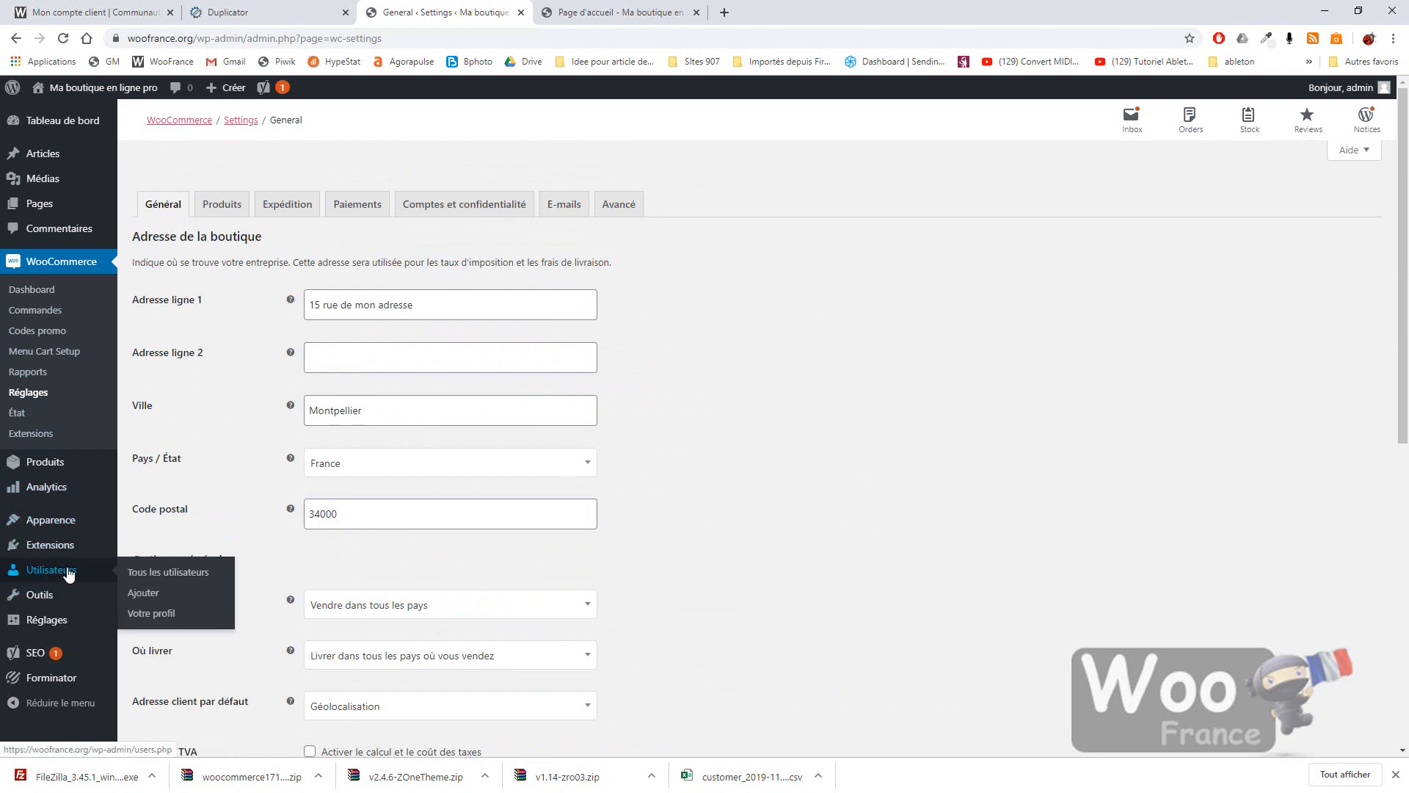
Open the administrator account's profile from the user list and select the contents of its e-mail address field.
click(195, 572)
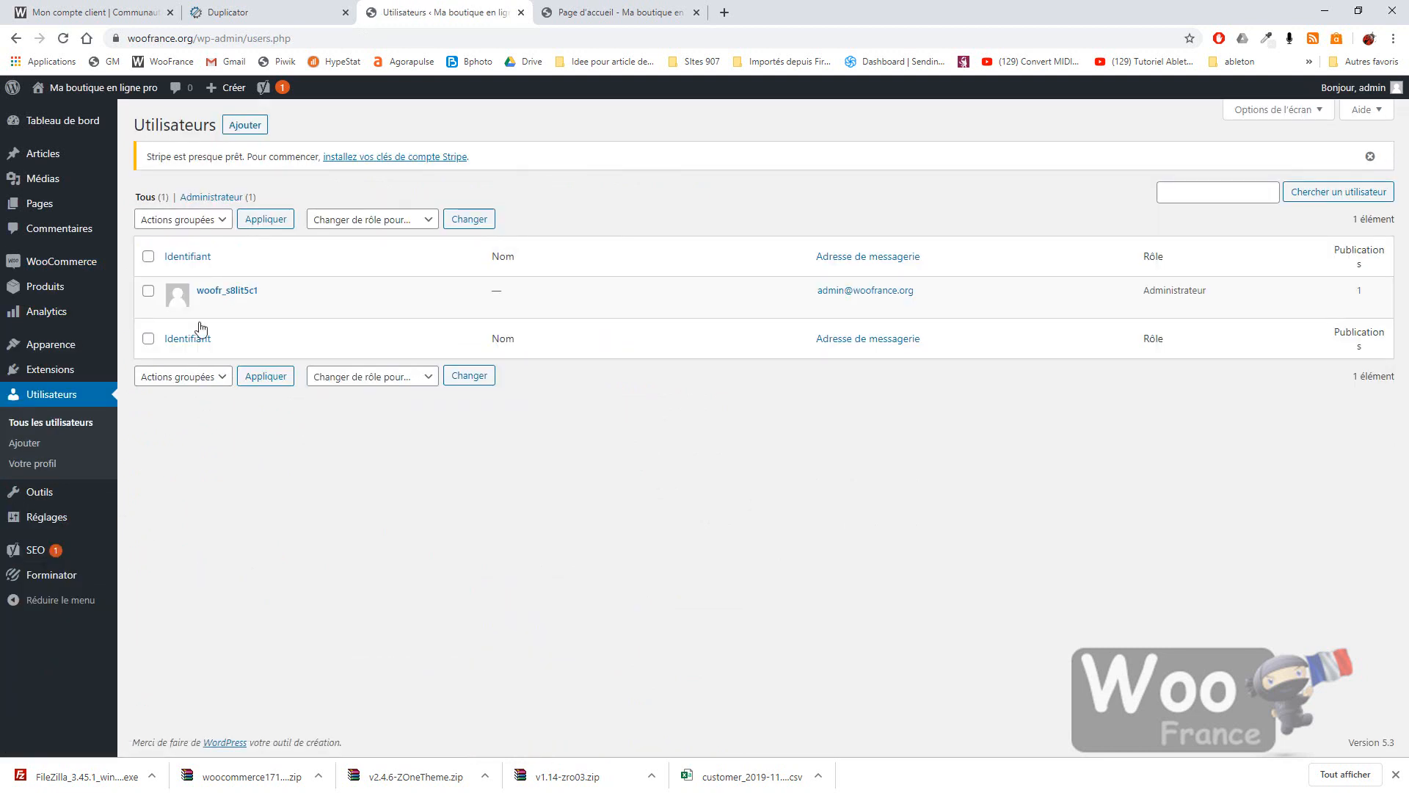
mouse_move(221, 290)
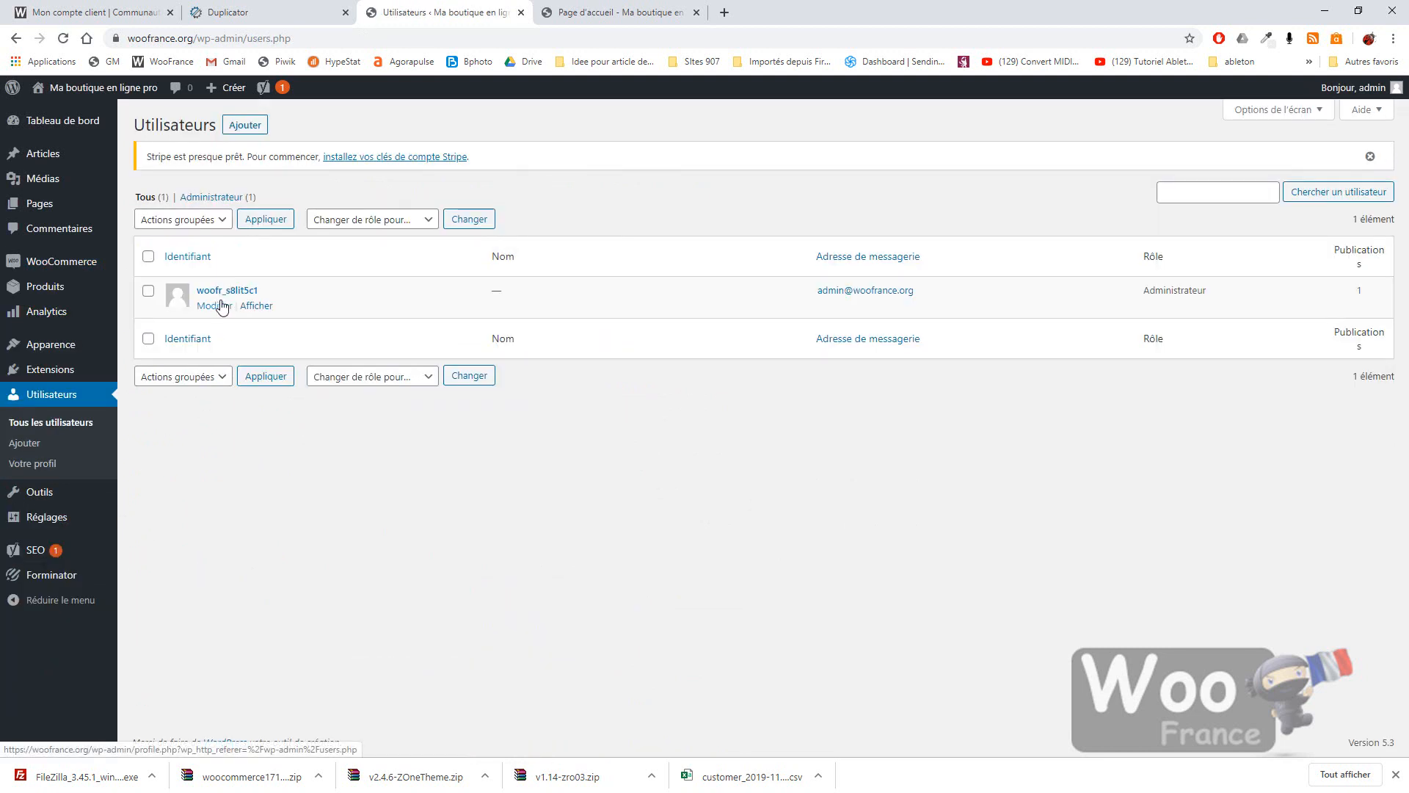
click(214, 305)
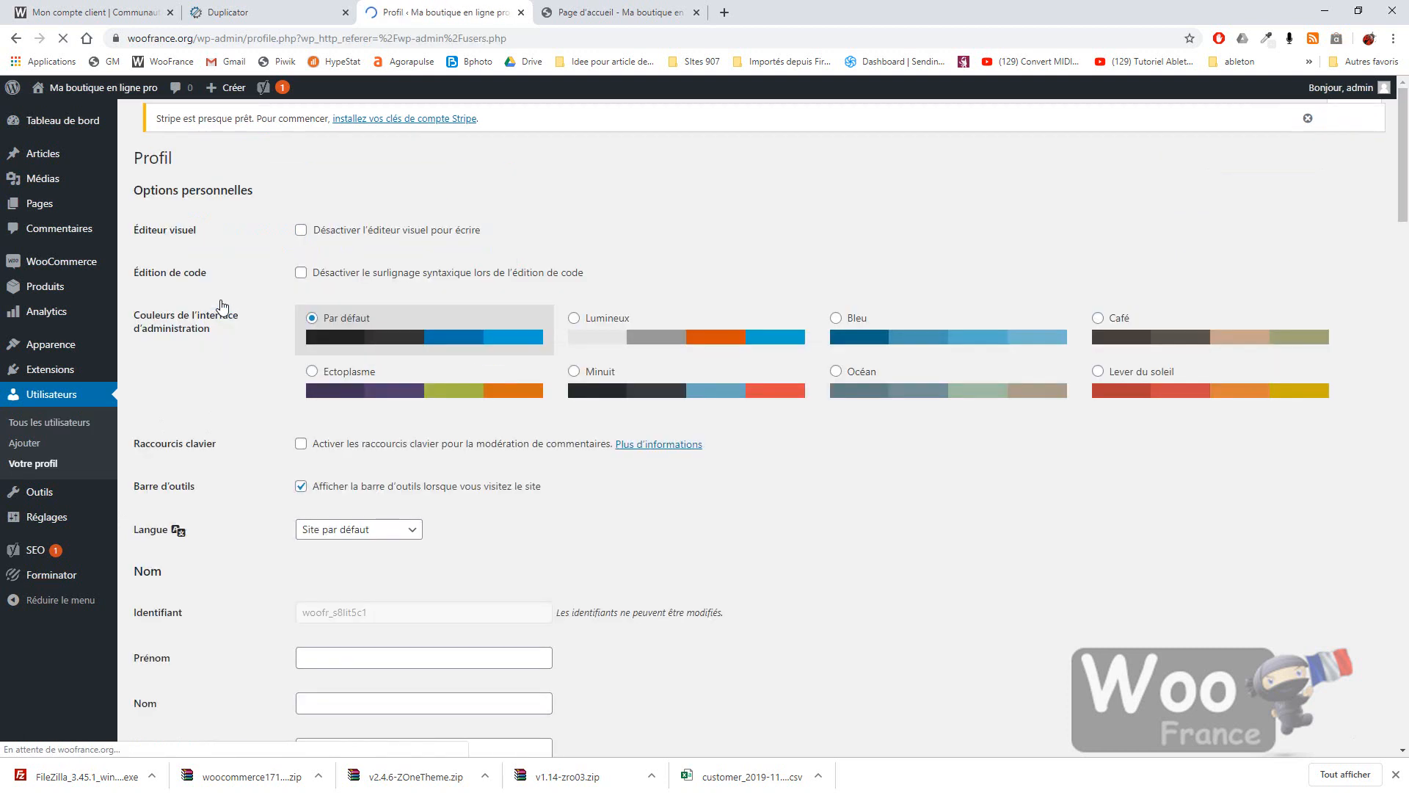
scroll(566, 381, down, 5)
scroll(441, 522, down, 2)
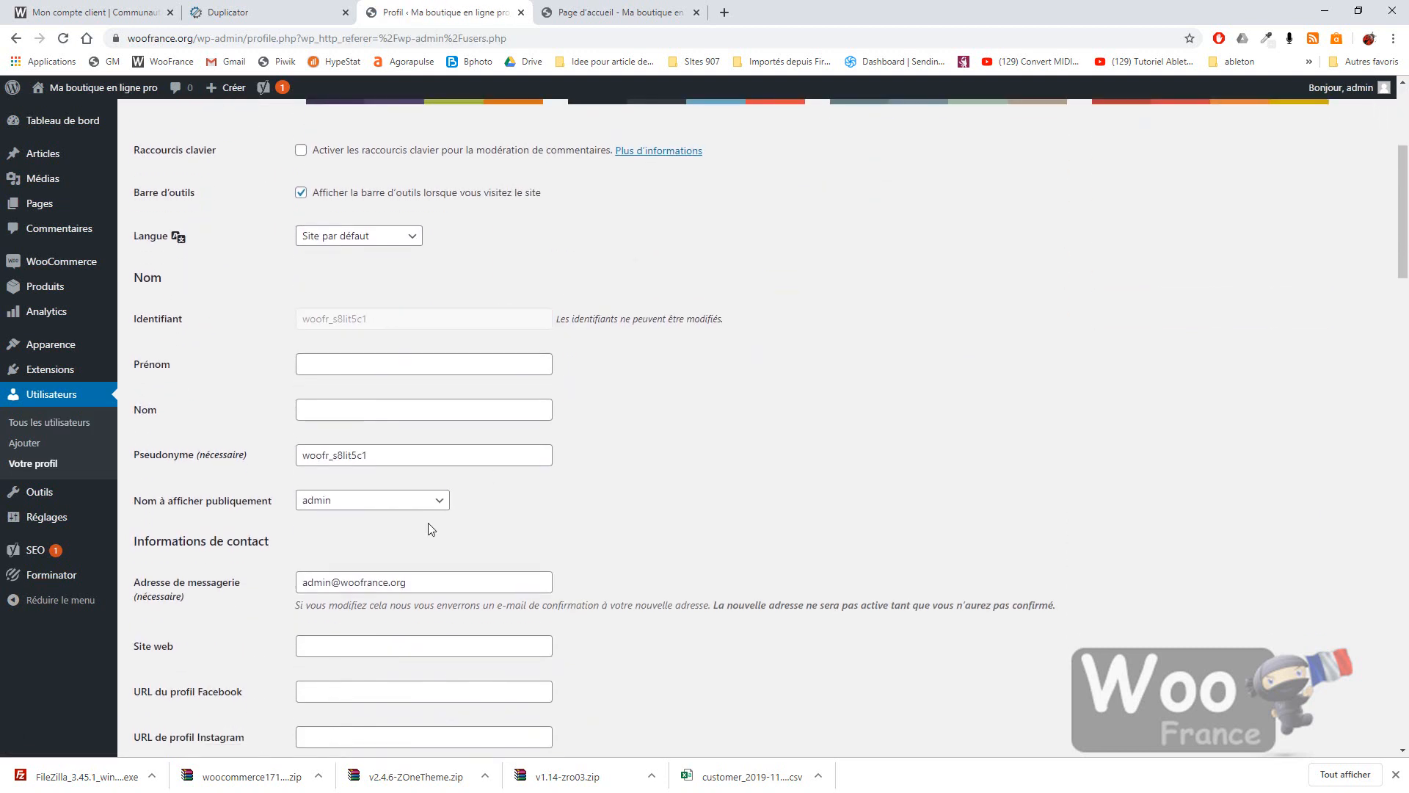
drag(449, 483, 228, 492)
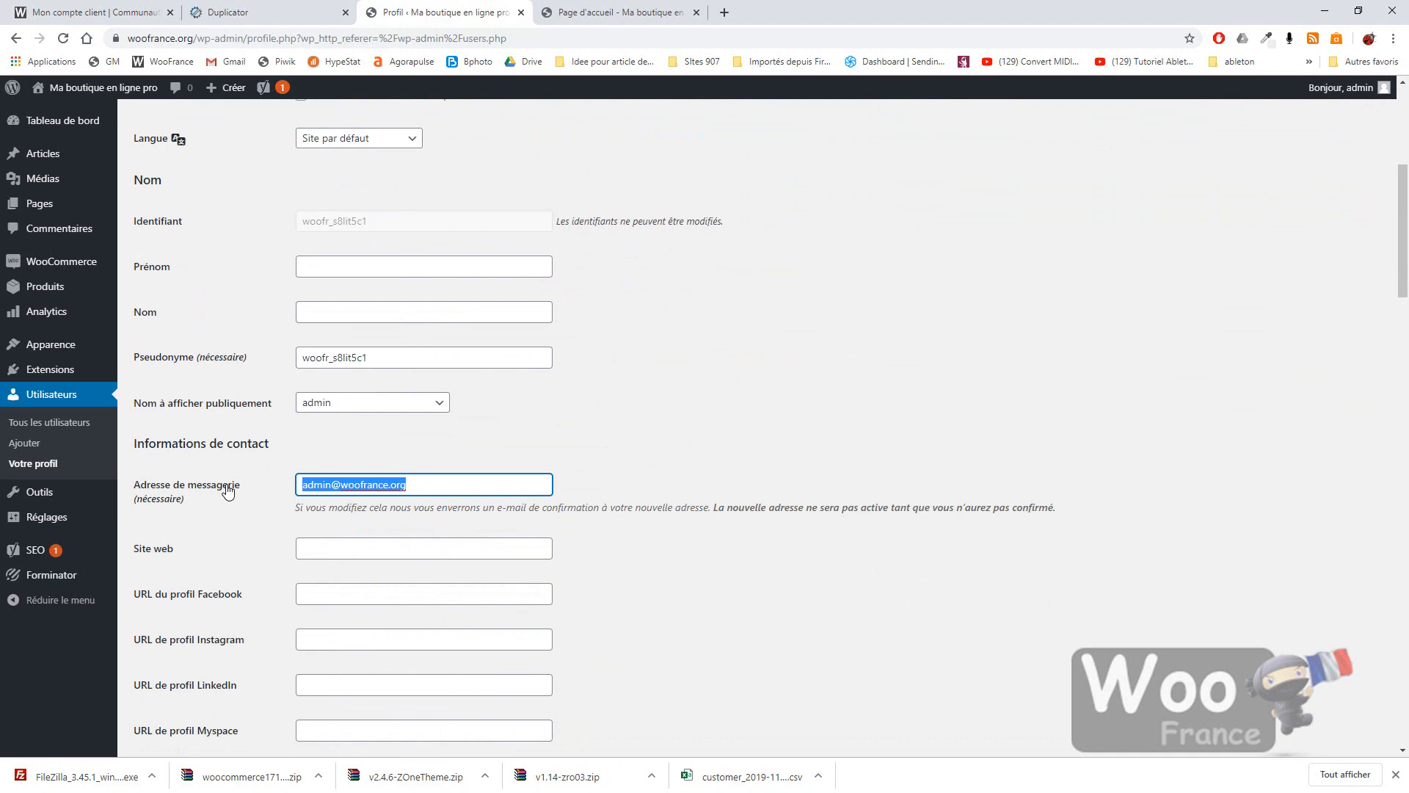
Generate a new password for the administrator account under Gestion de compte and review the rest of the profile form.
scroll(252, 525, down, 7)
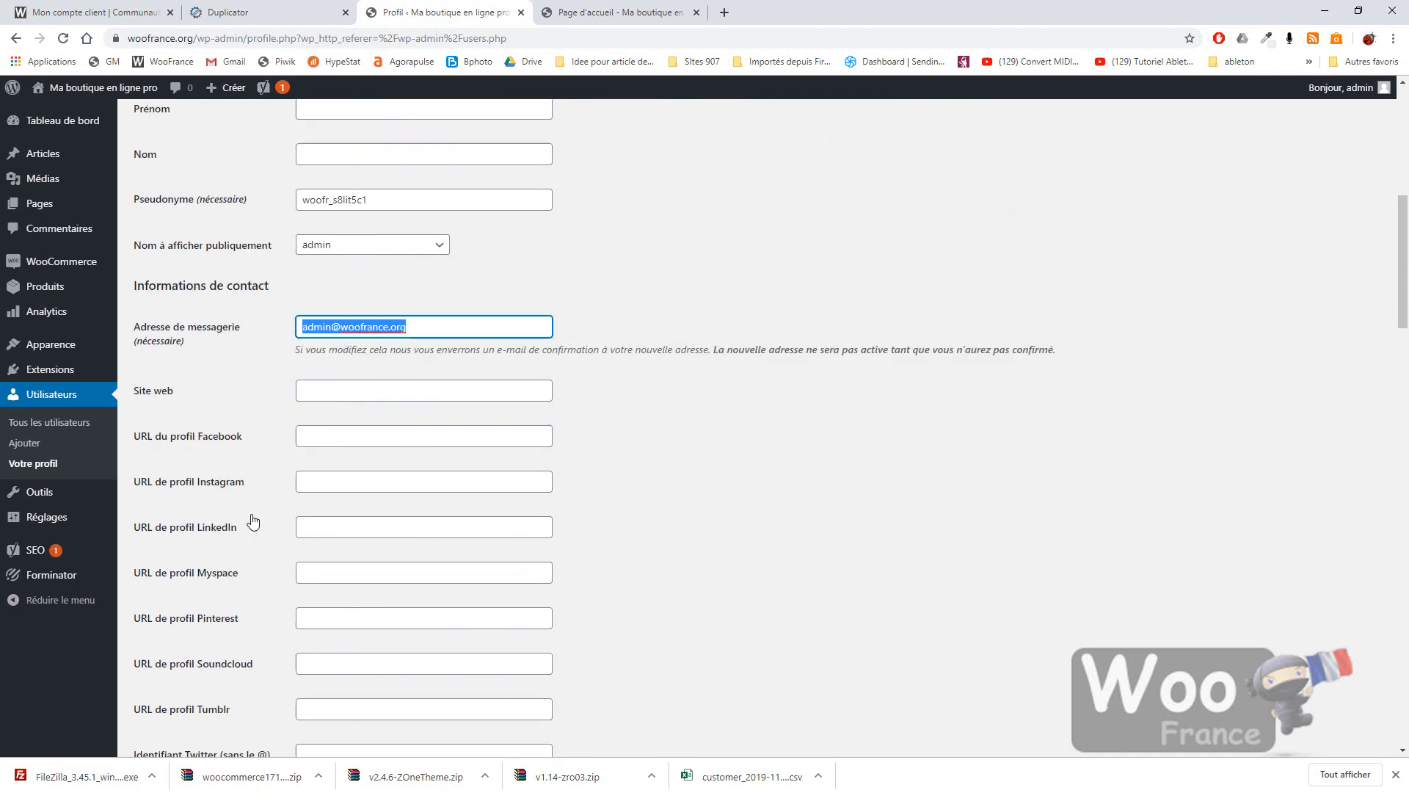
scroll(264, 521, down, 5)
click(330, 496)
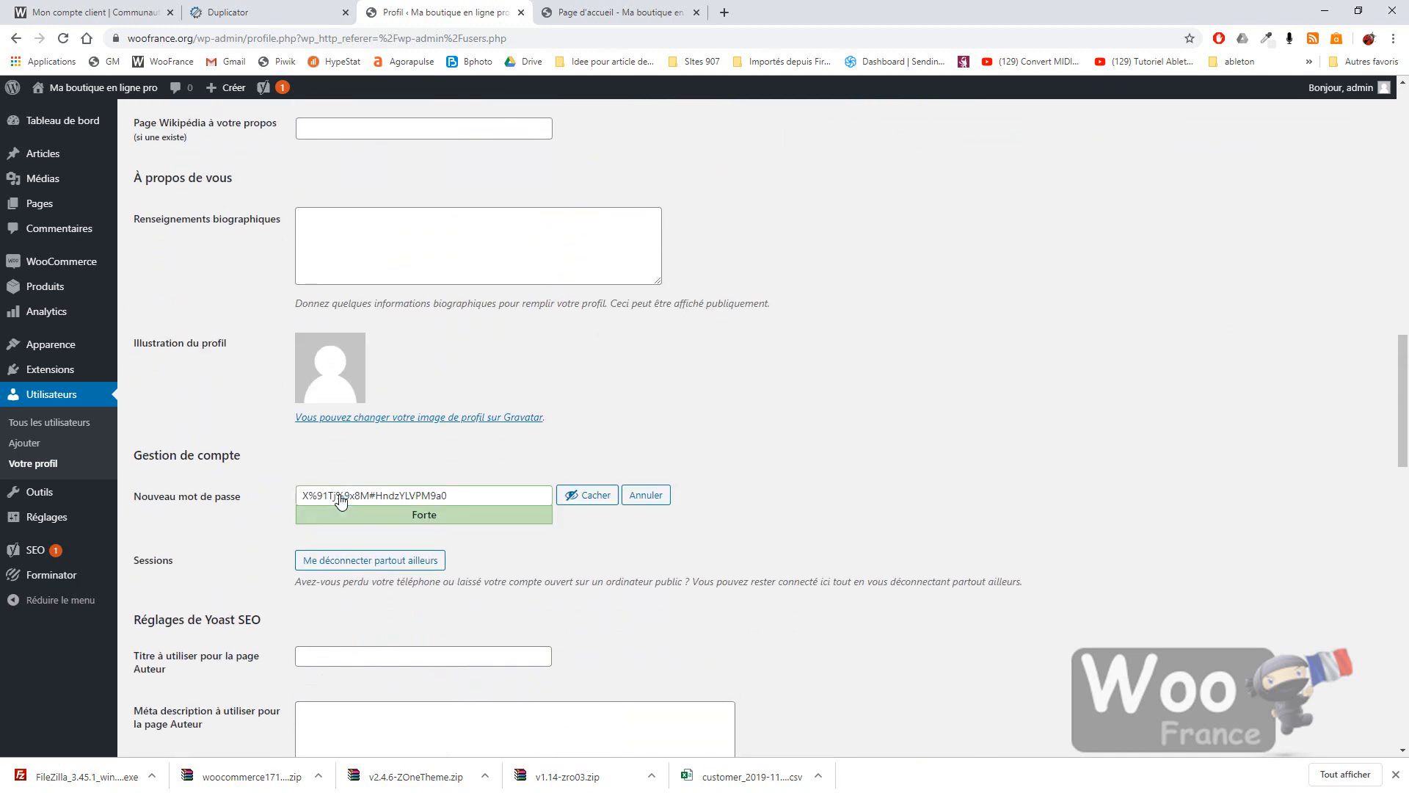
triple_click(461, 495)
click(618, 665)
scroll(837, 592, down, 15)
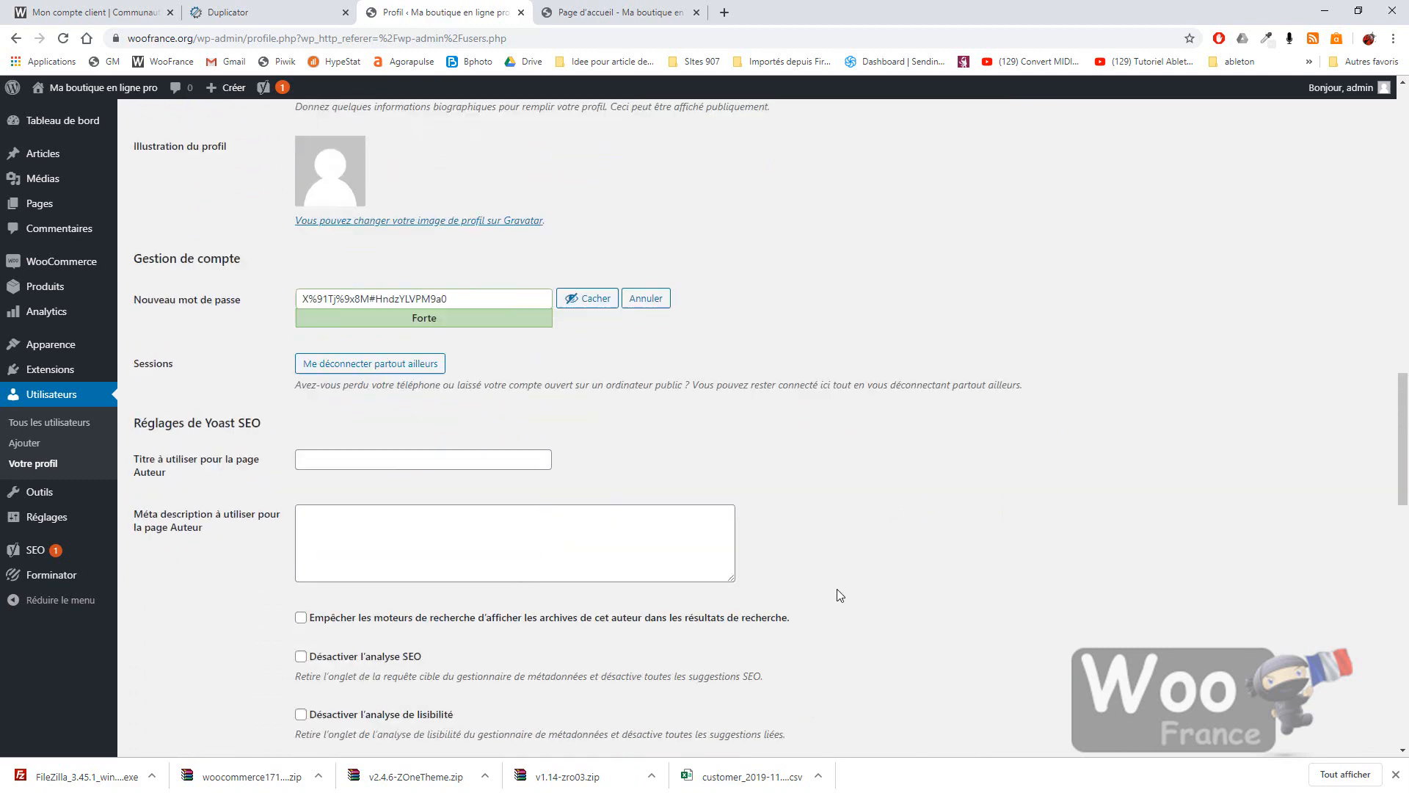
scroll(831, 601, down, 5)
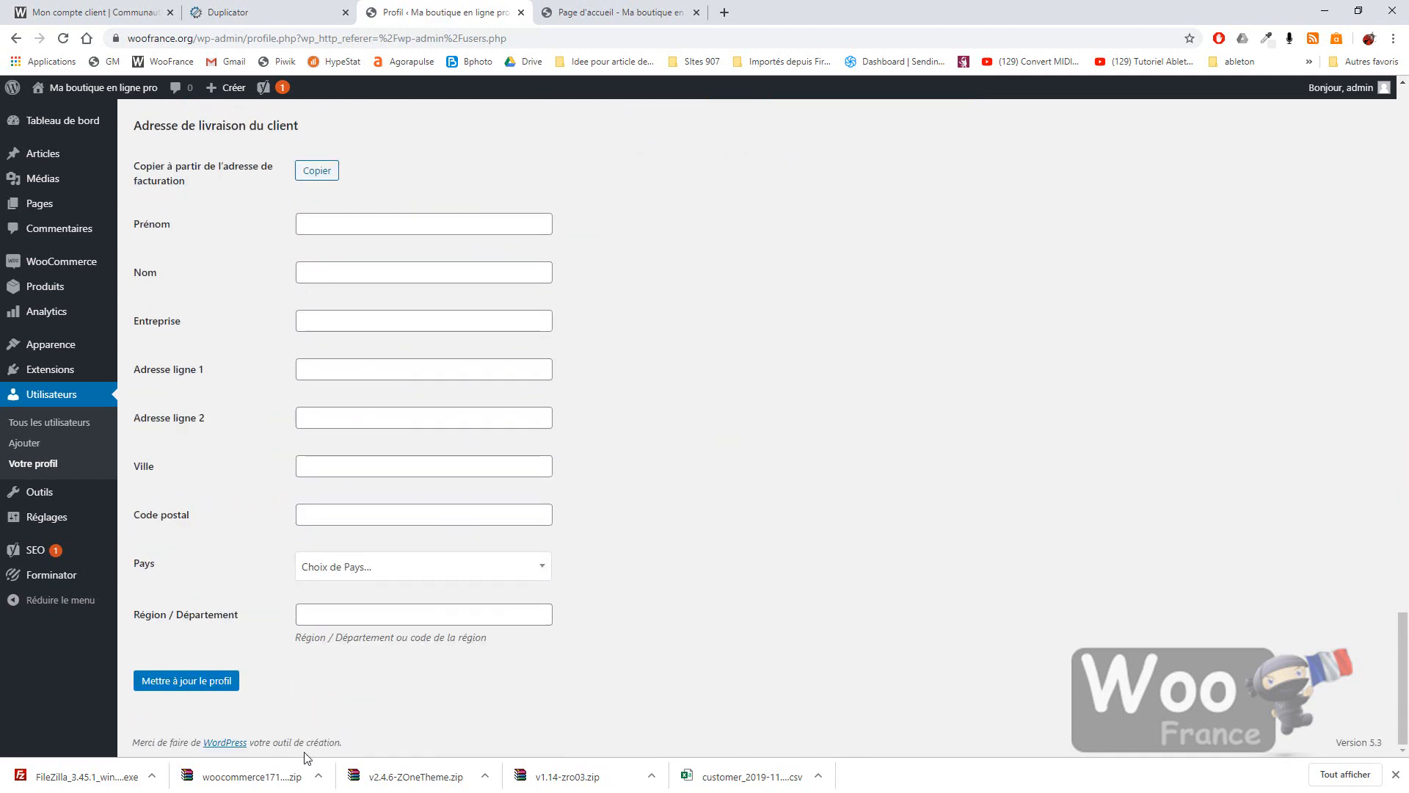
scroll(359, 689, up, 20)
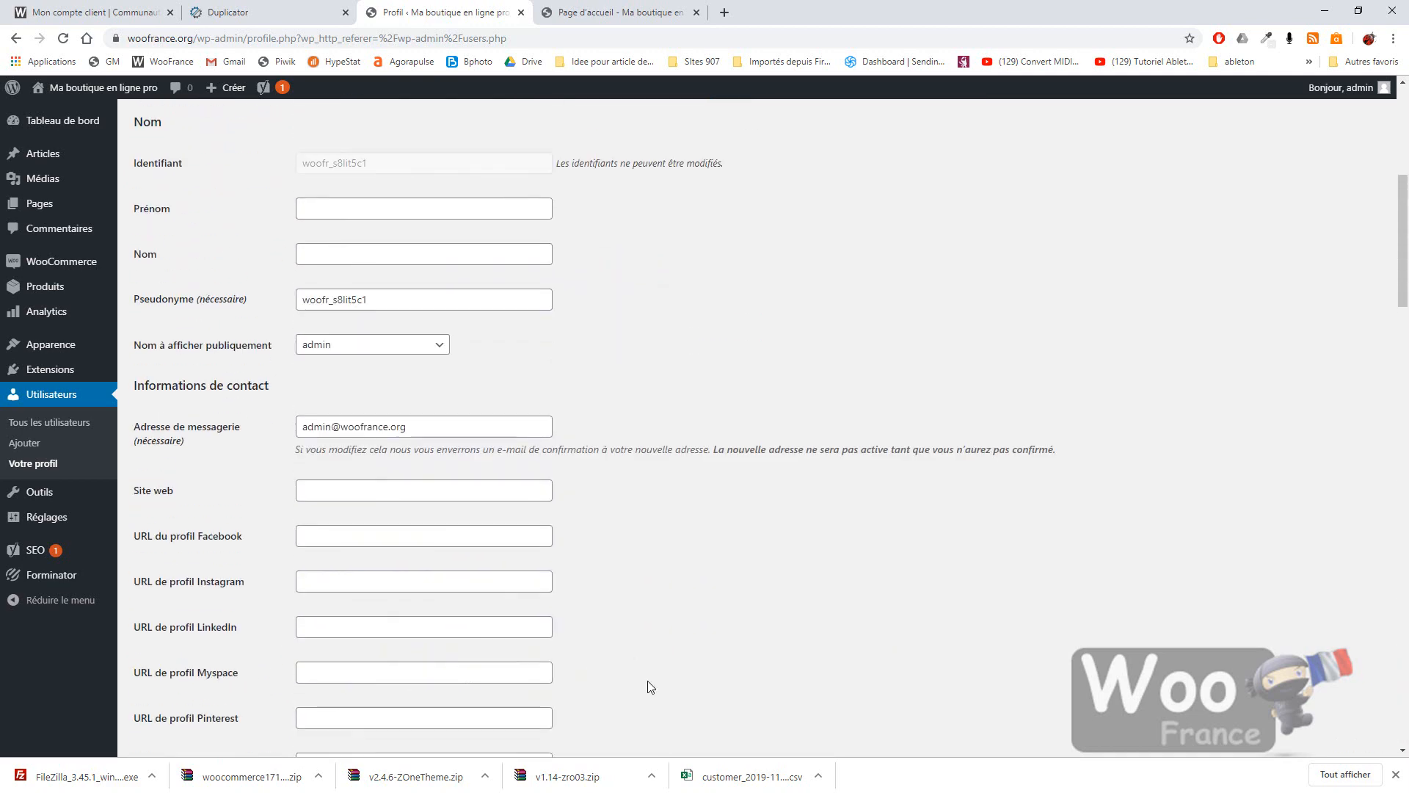